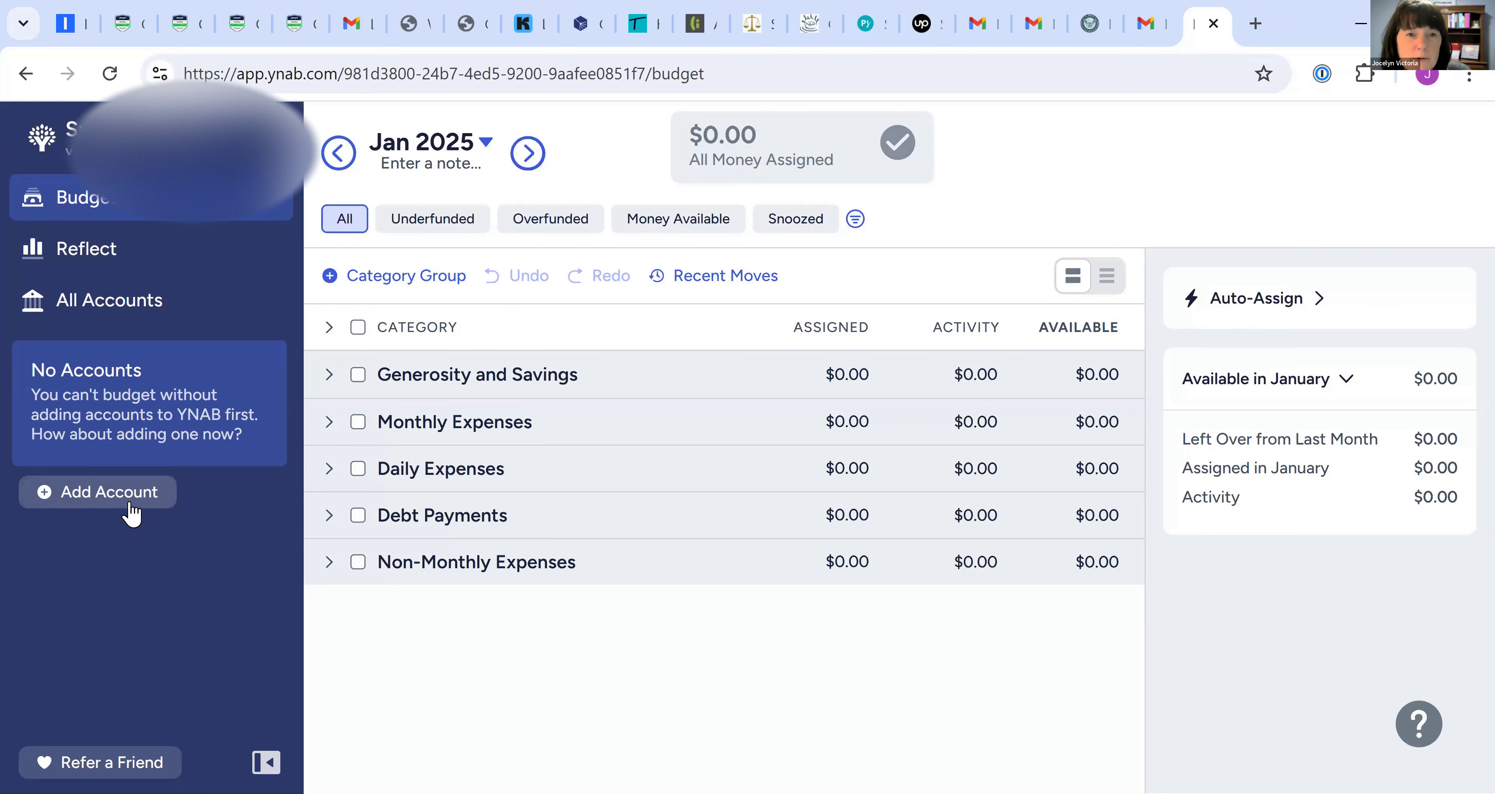
# Step: Start adding an unlinked account and set its account type to Checking
pyautogui.click(134, 512)
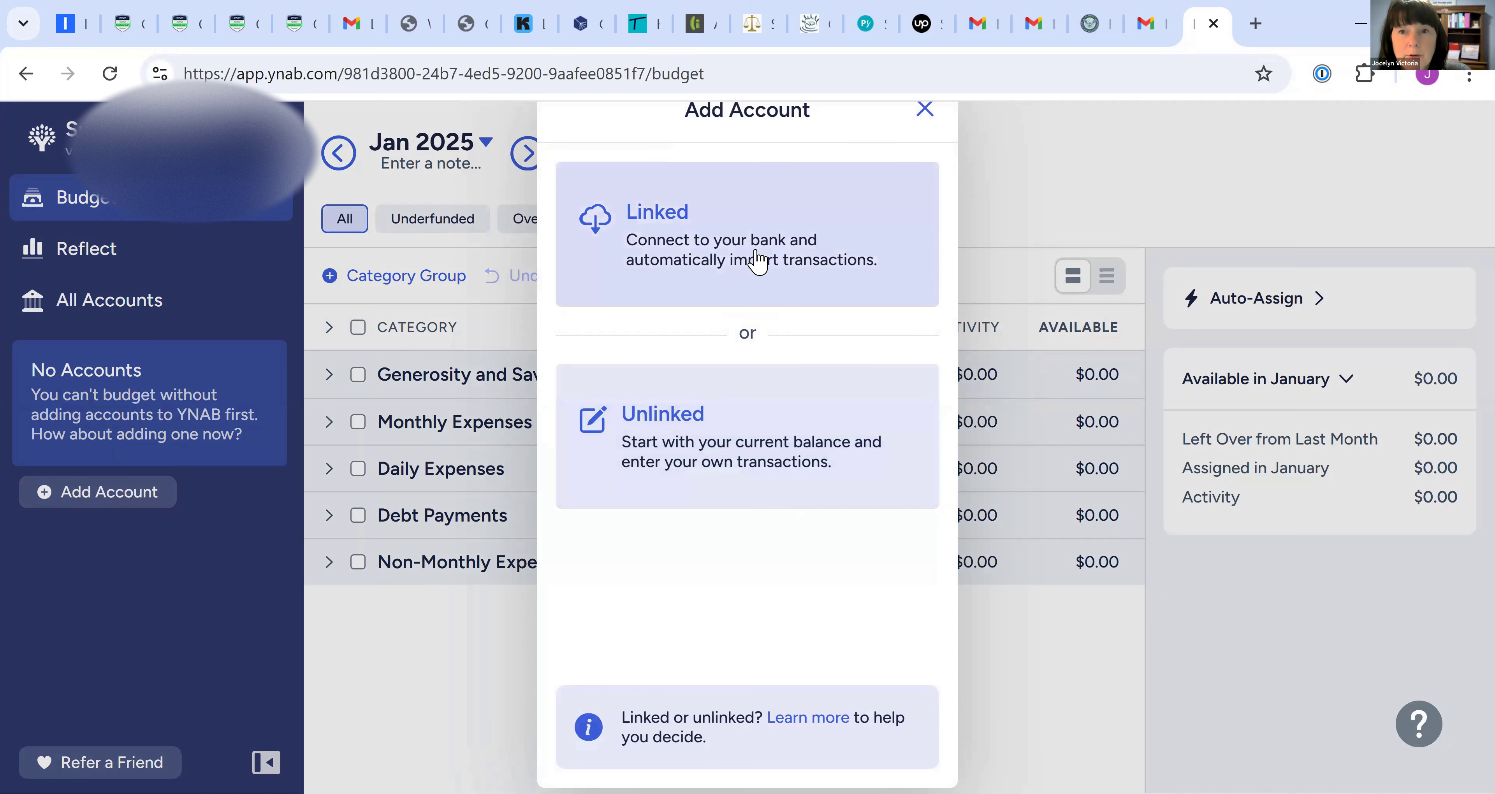
pyautogui.moveTo(700, 446); pyautogui.dragTo(703, 452)
pyautogui.click(701, 449)
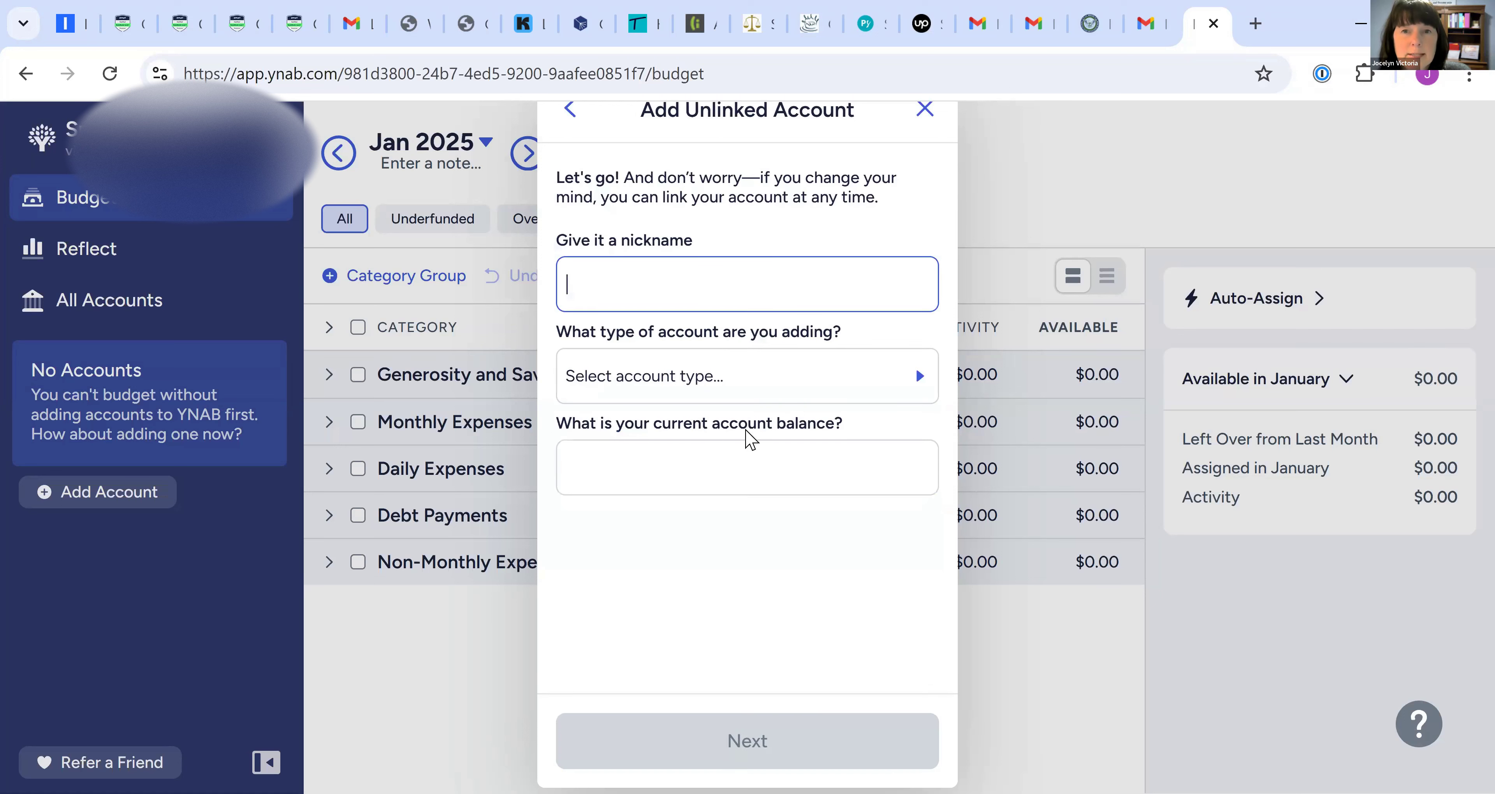
pyautogui.click(812, 401)
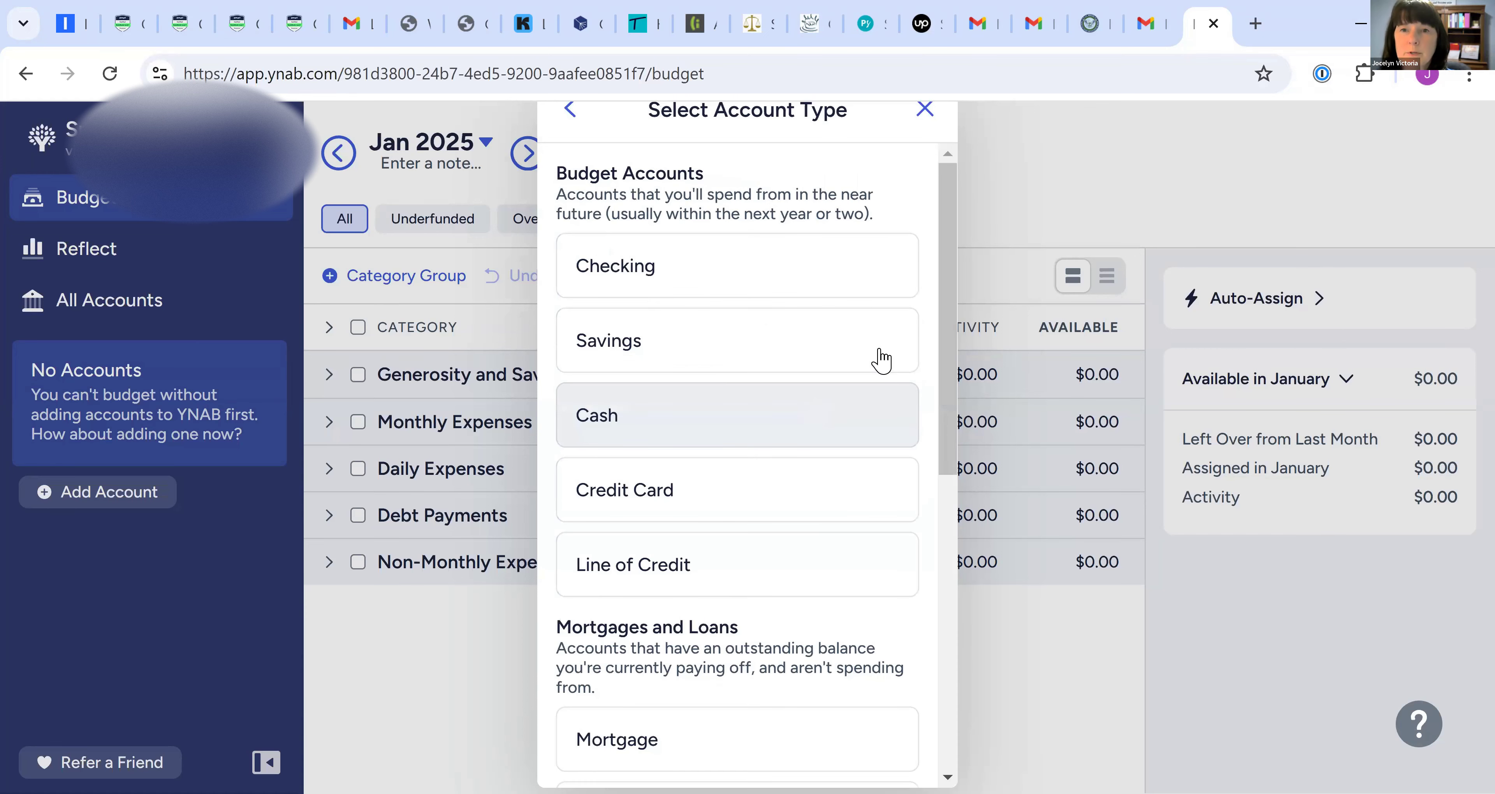
pyautogui.click(795, 287)
# Step: Give the new checking account the nickname "Checking"
pyautogui.click(768, 308)
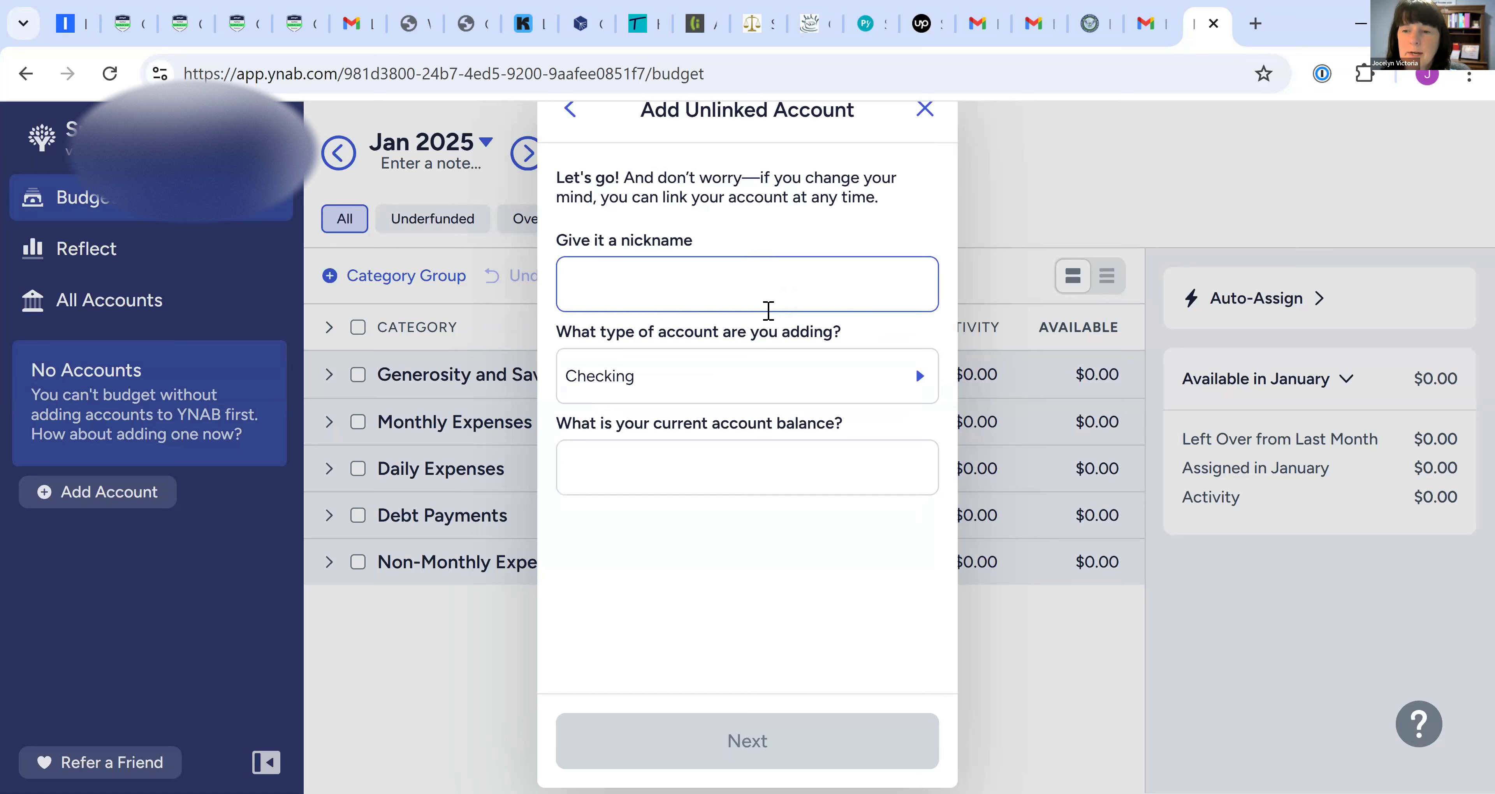
pyautogui.write('Che')
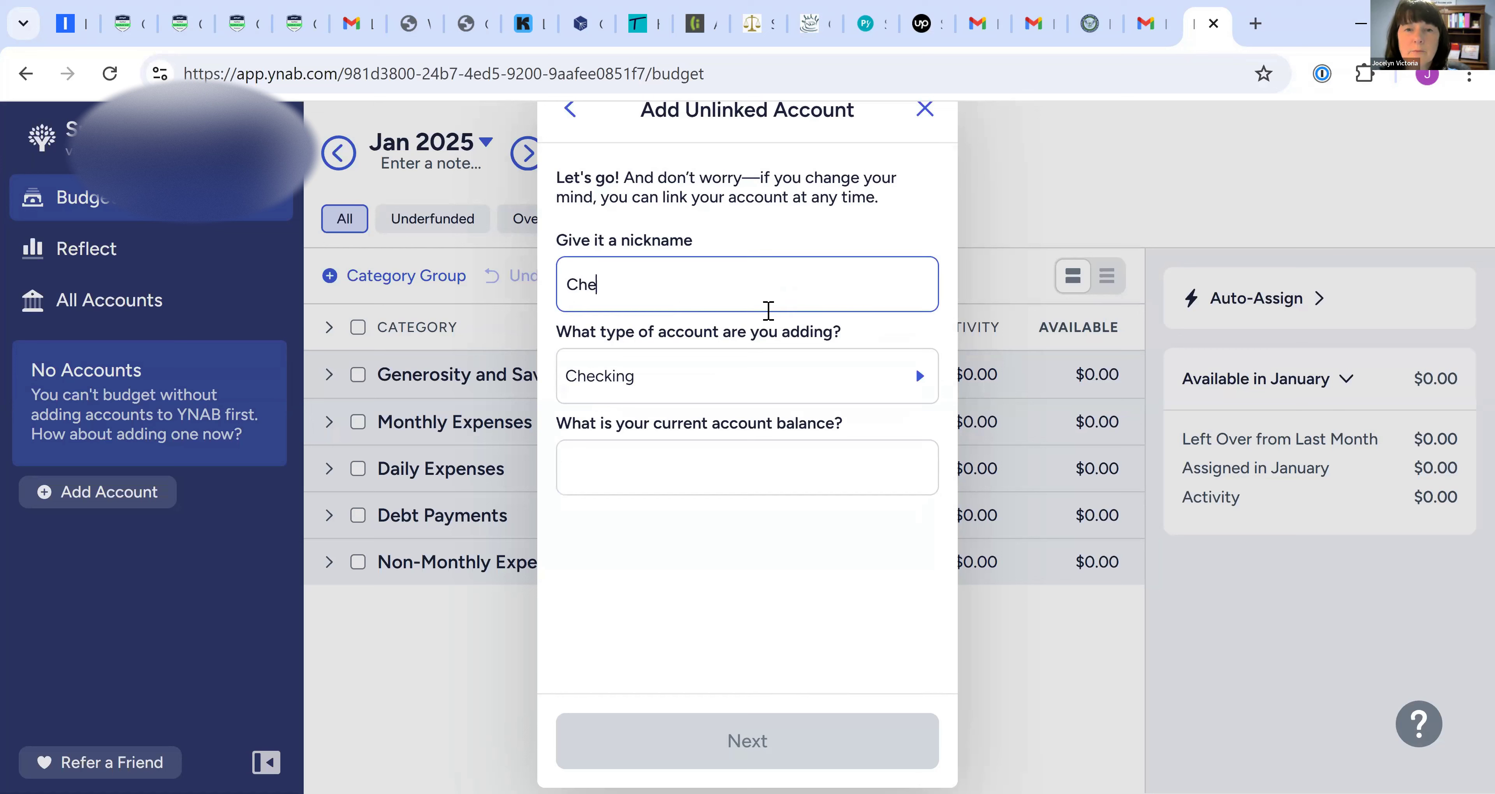
pyautogui.write('cking Account')
pyautogui.press('BackSpace')
pyautogui.press('BackSpace')
pyautogui.press('BackSpace')
pyautogui.press('BackSpace')
pyautogui.press('BackSpace')
pyautogui.press('BackSpace')
pyautogui.press('BackSpace')
pyautogui.press('BackSpace')
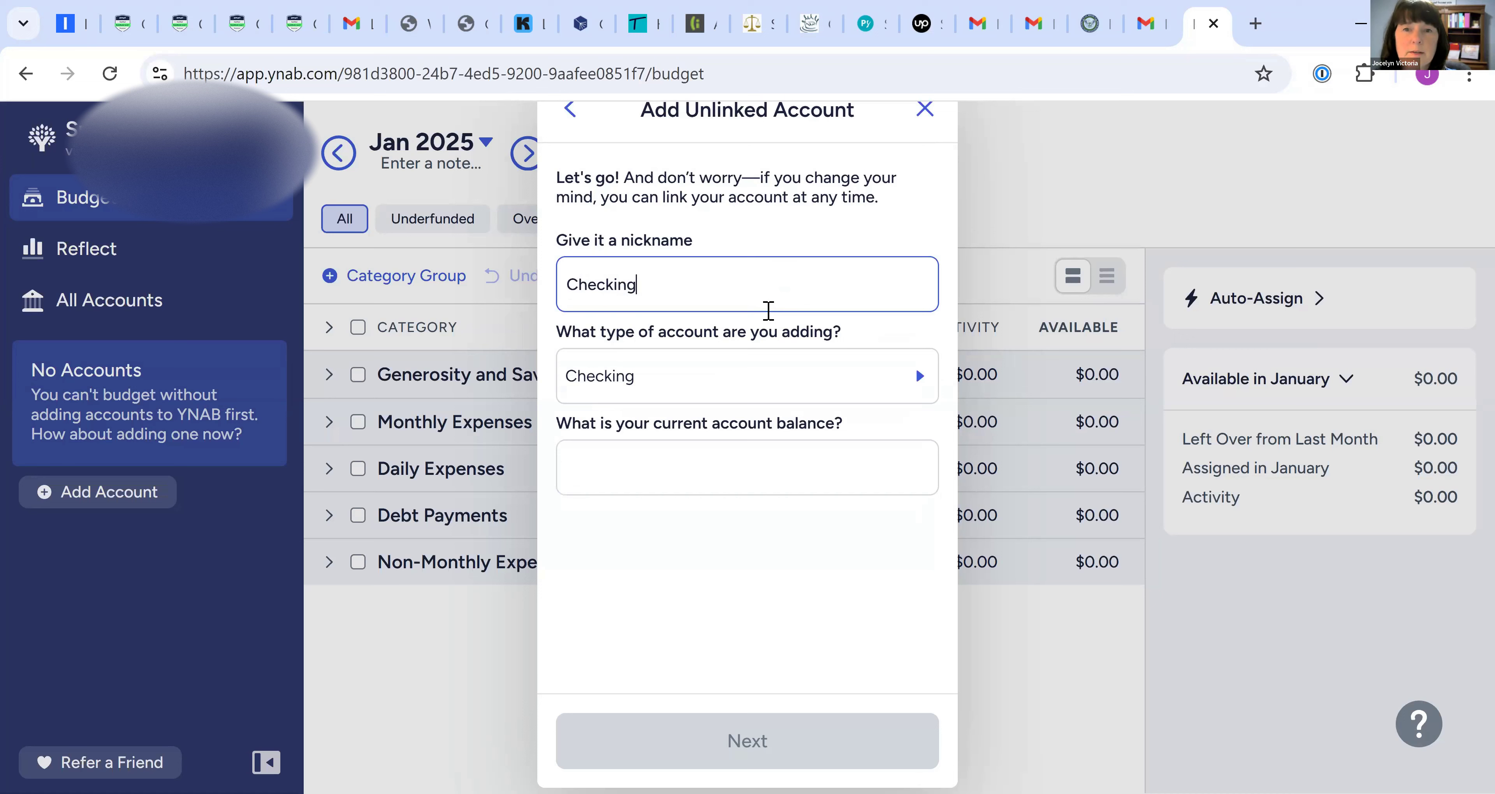
# Step: Enter 2500 as the checking account's current balance and create the account
pyautogui.click(650, 478)
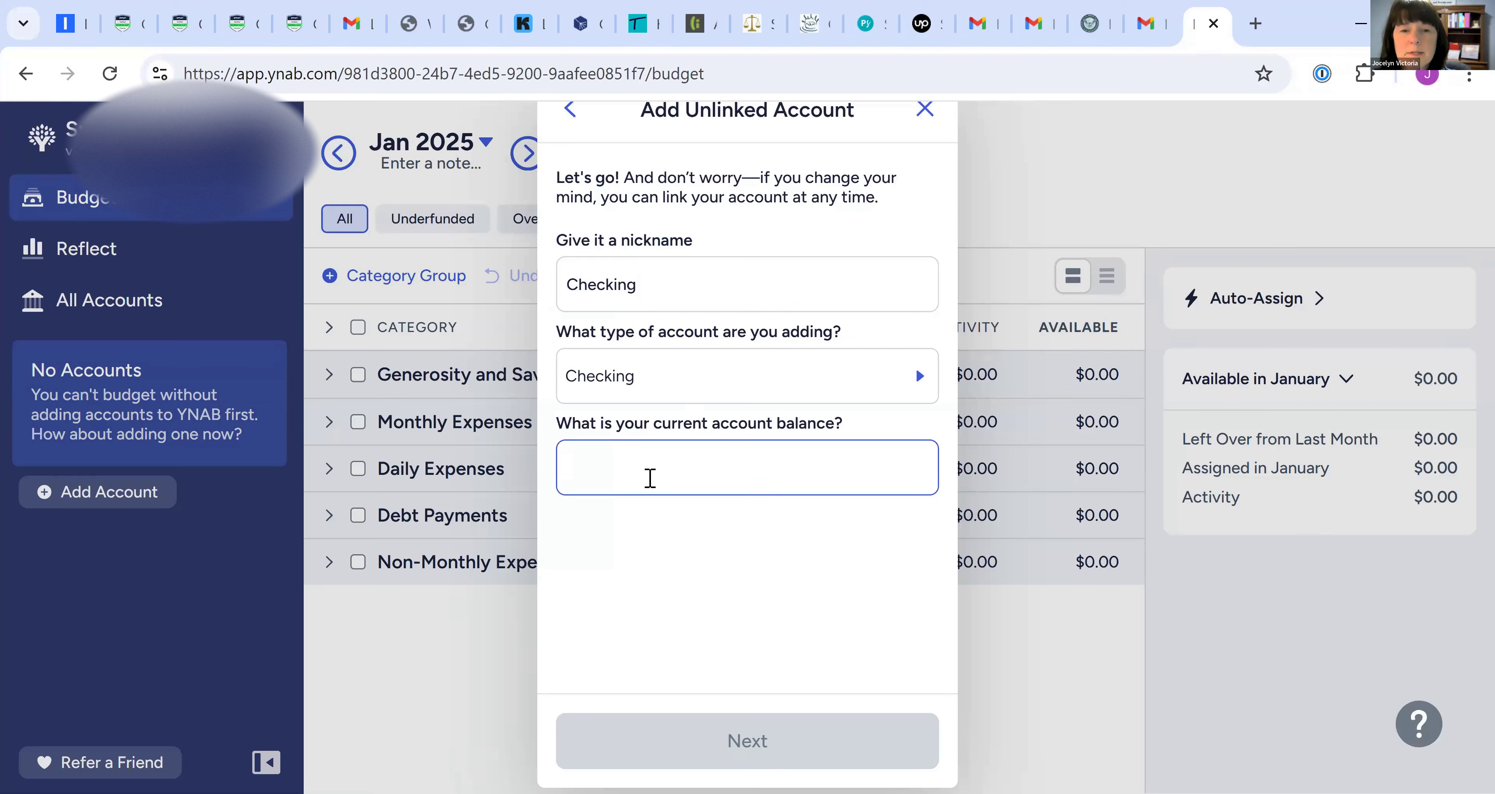
pyautogui.write('1500')
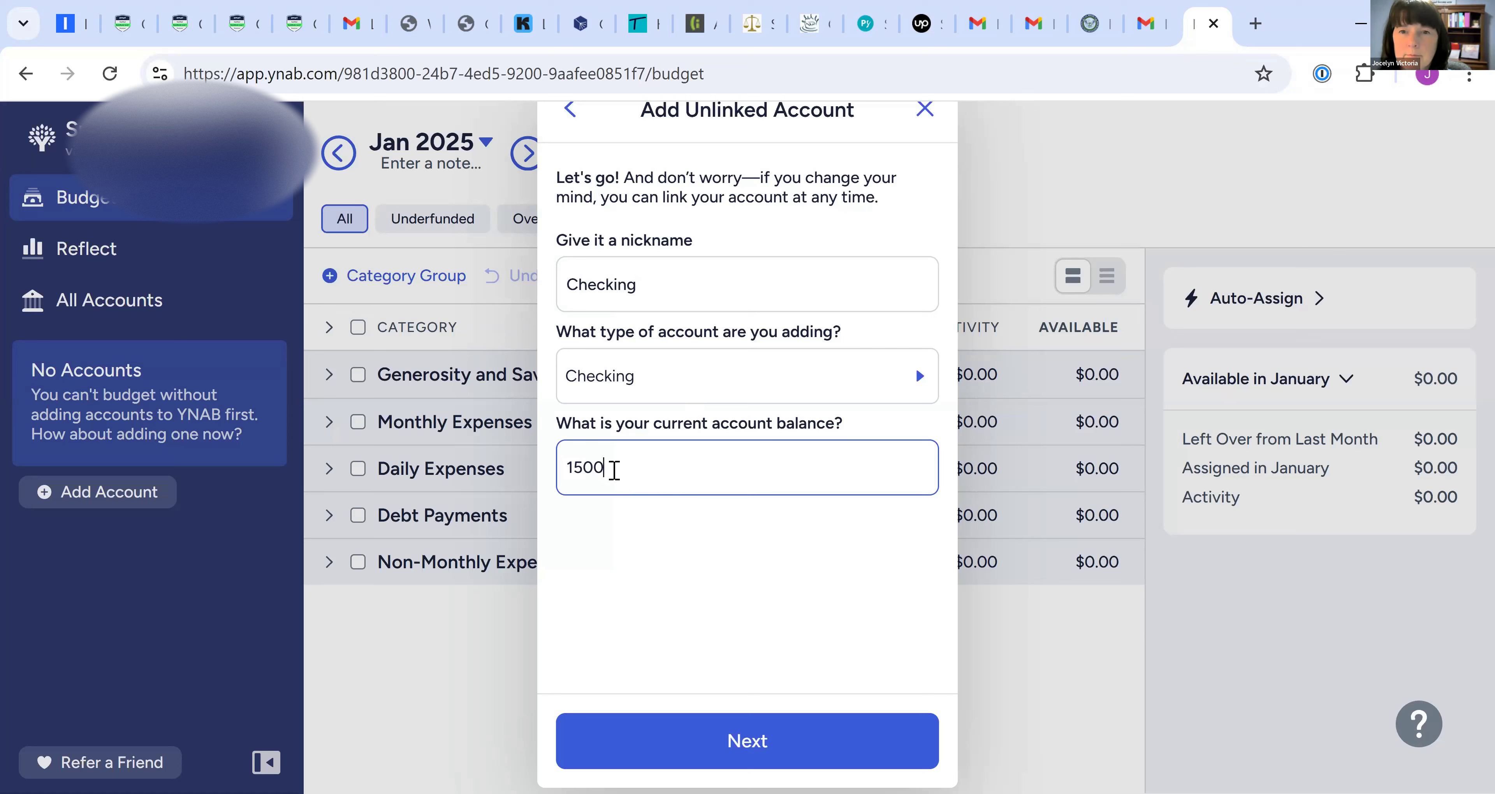
pyautogui.hotkey('ctrl', 'a')
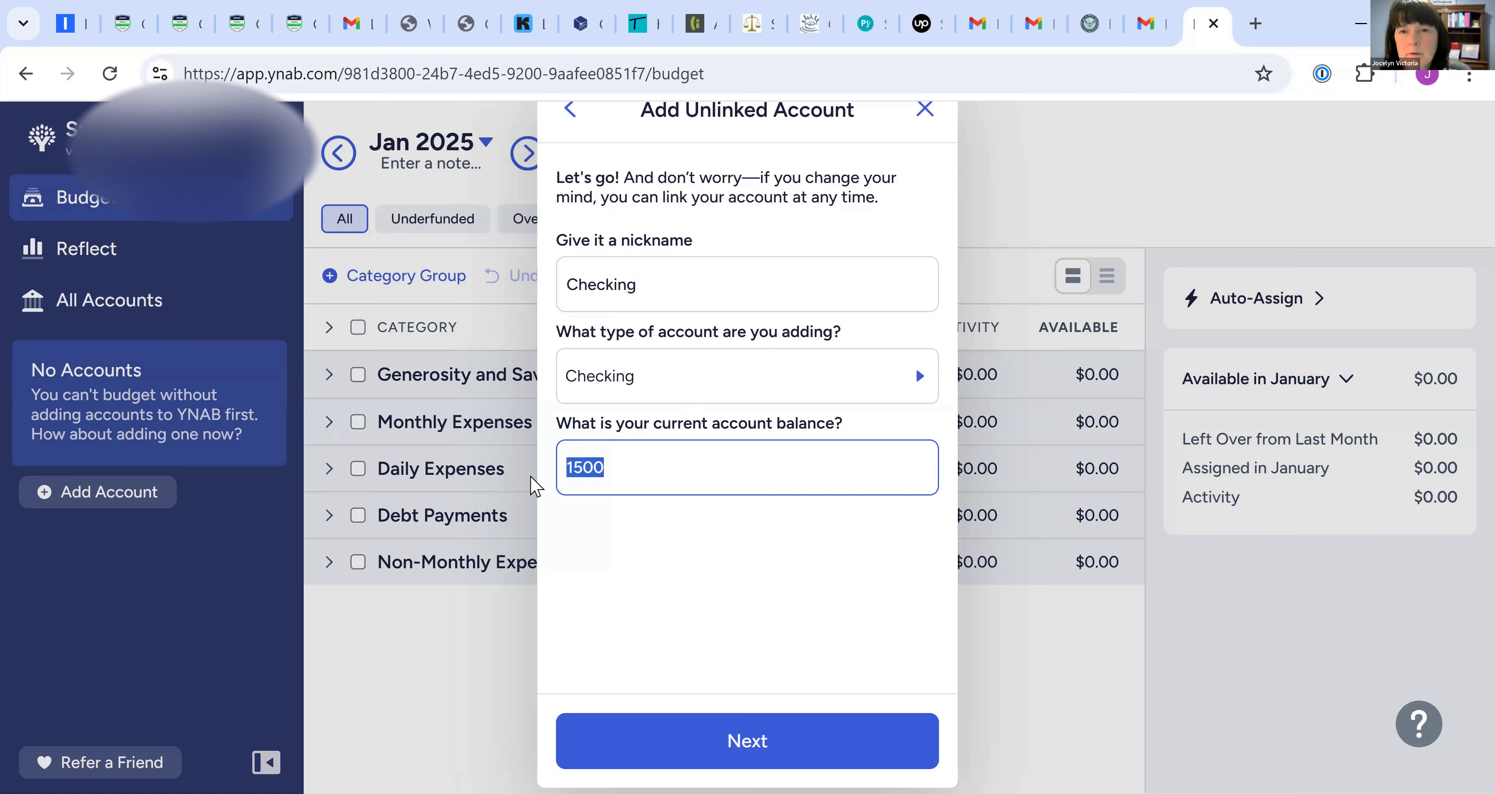
pyautogui.write('24')
pyautogui.press('BackSpace')
pyautogui.write('500')
pyautogui.press('Return')
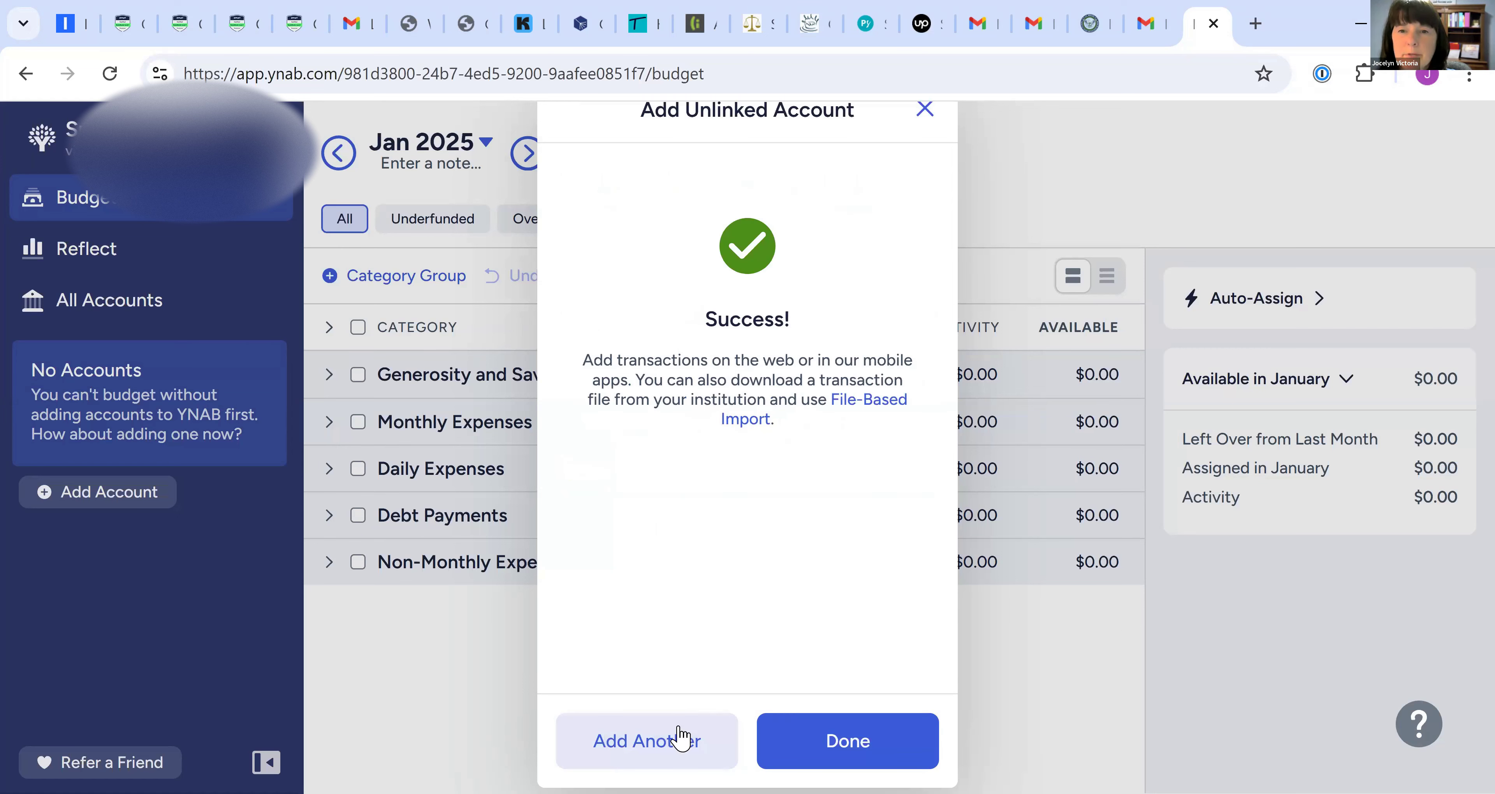
# Step: Start another unlinked account with the nickname "Saving" and the account type Savings
pyautogui.click(672, 744)
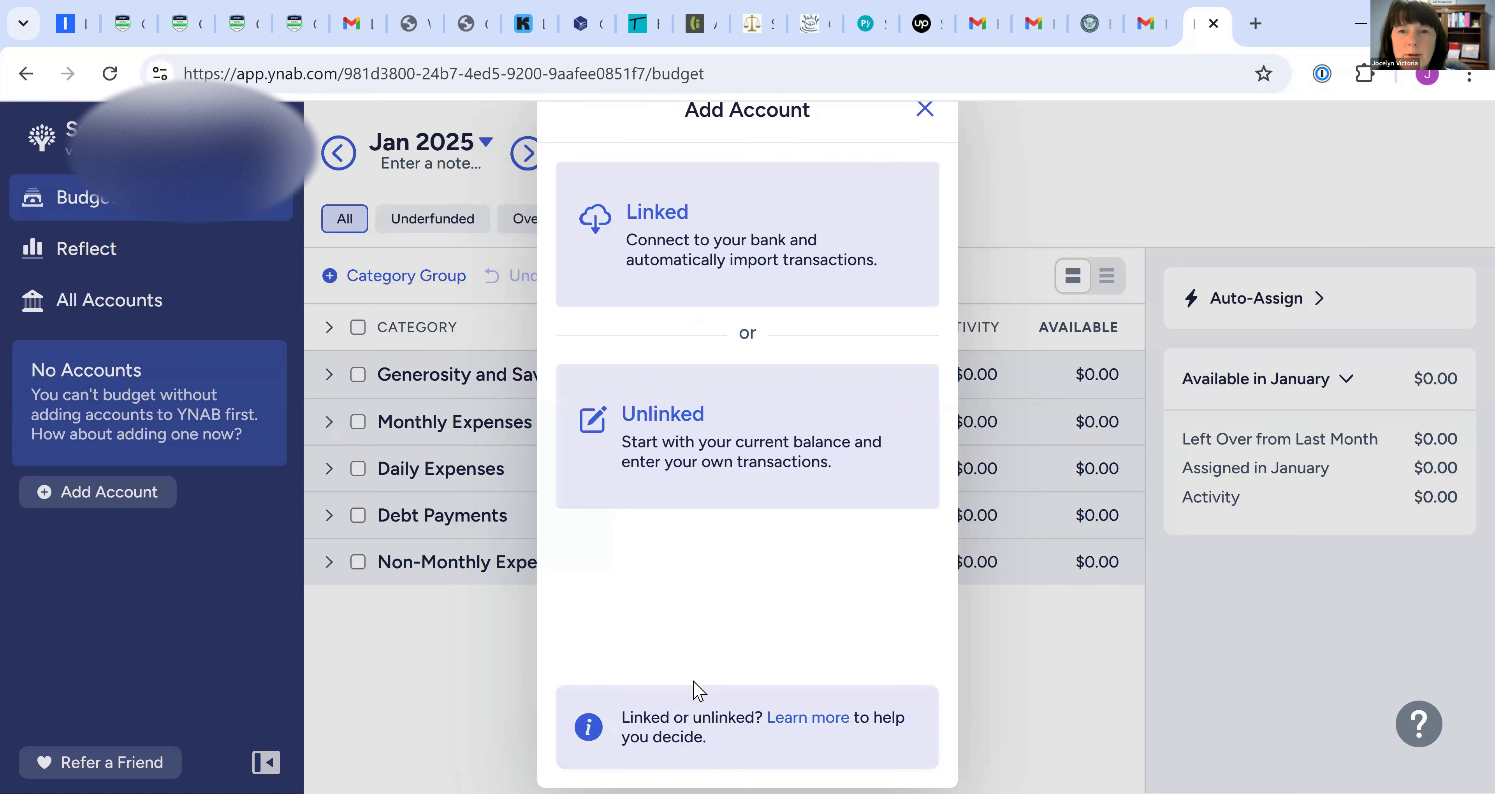
pyautogui.click(741, 432)
pyautogui.write('Saving')
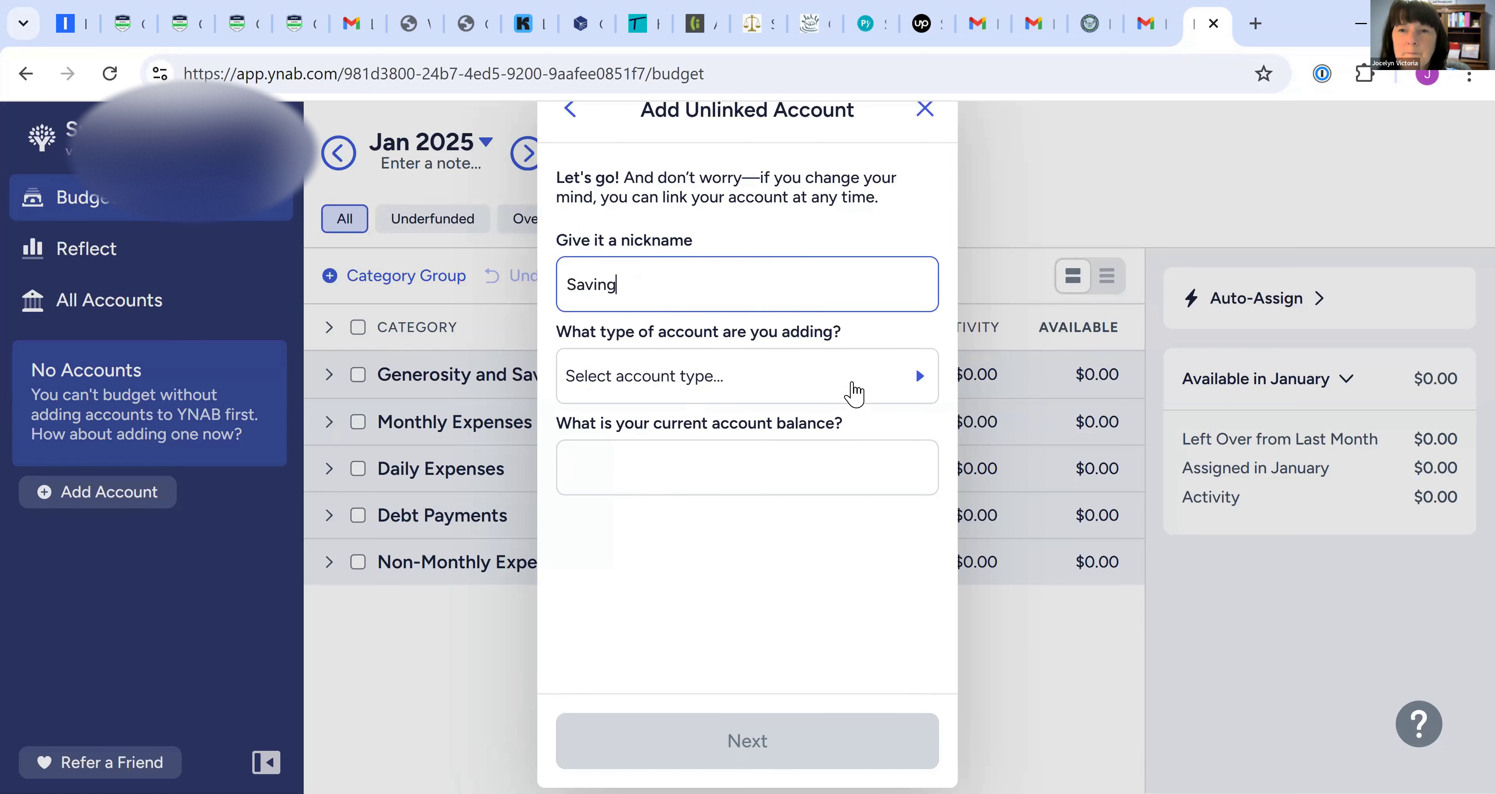
pyautogui.click(836, 374)
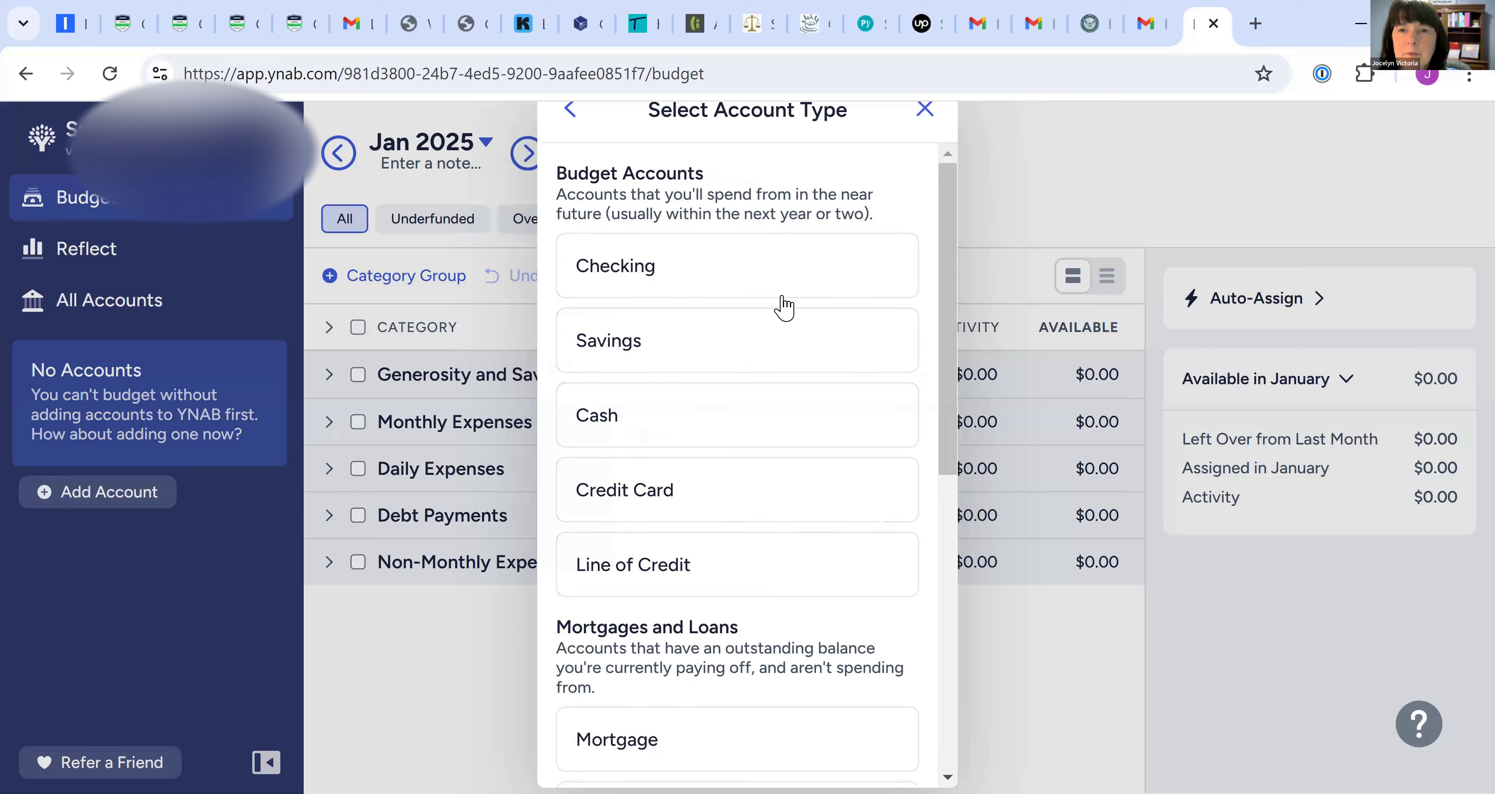
pyautogui.click(787, 370)
# Step: Enter 500 as the savings account's current balance, create the account and finish adding accounts
pyautogui.click(660, 456)
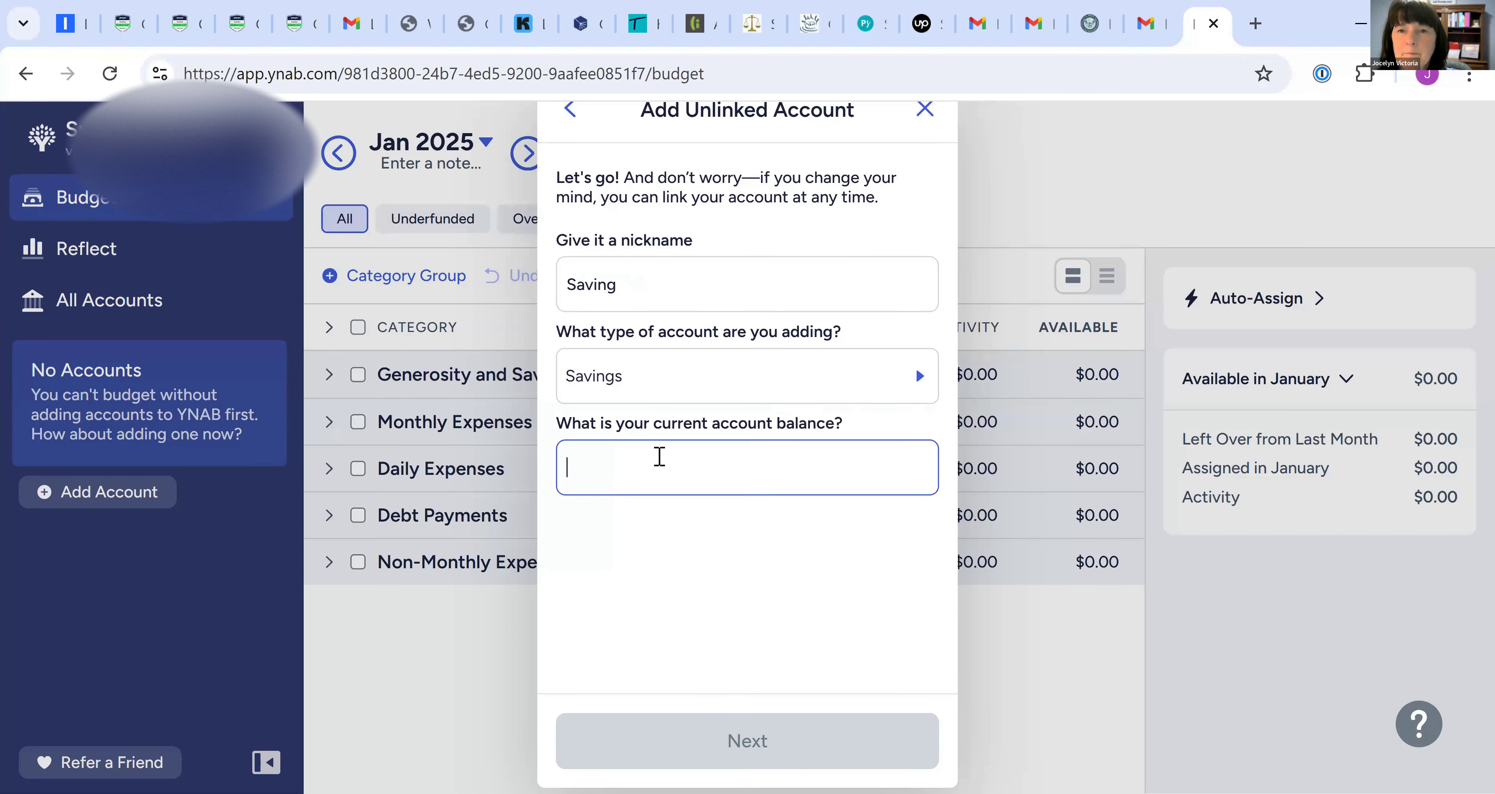
pyautogui.write('500')
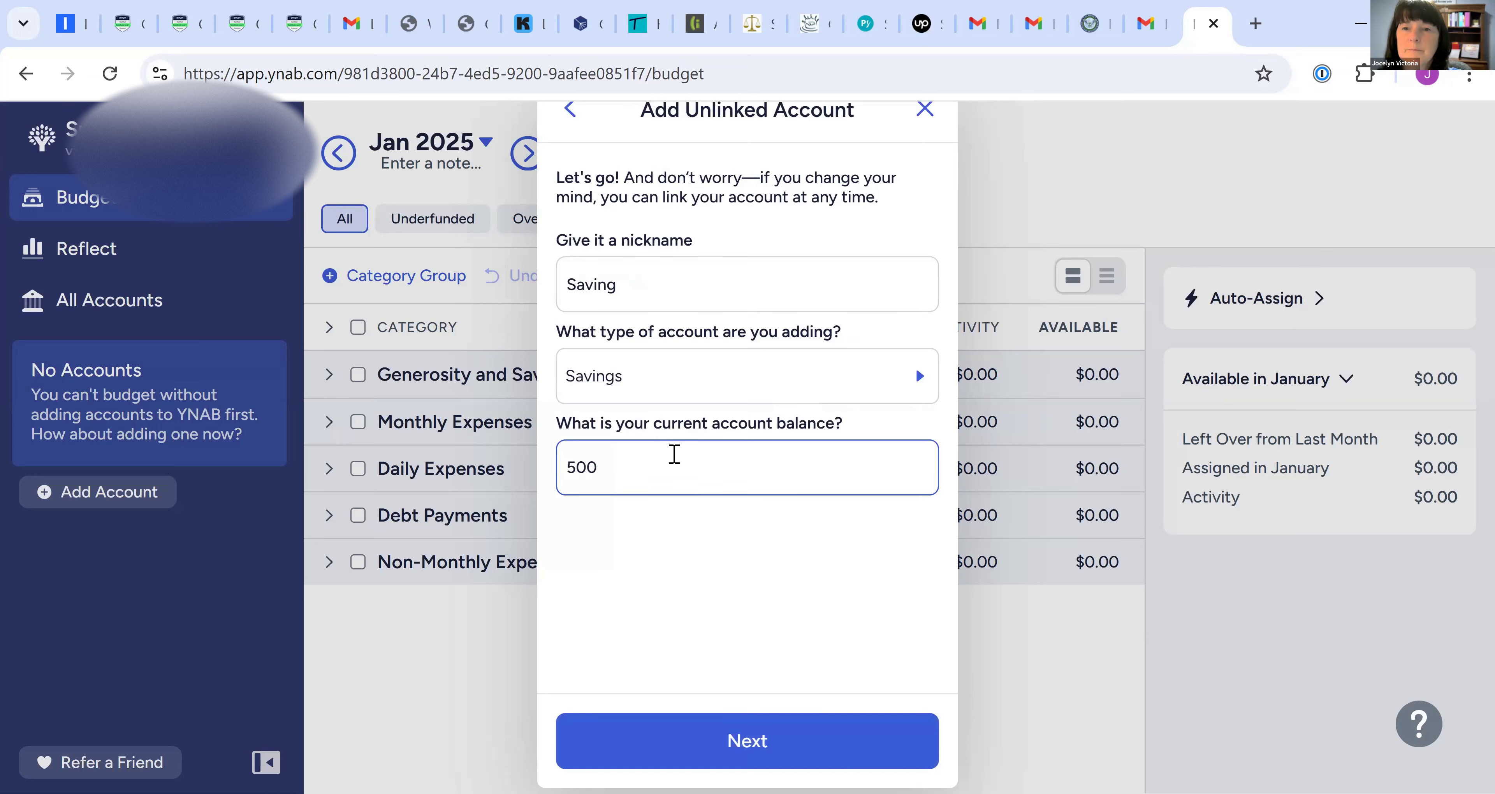
pyautogui.click(802, 742)
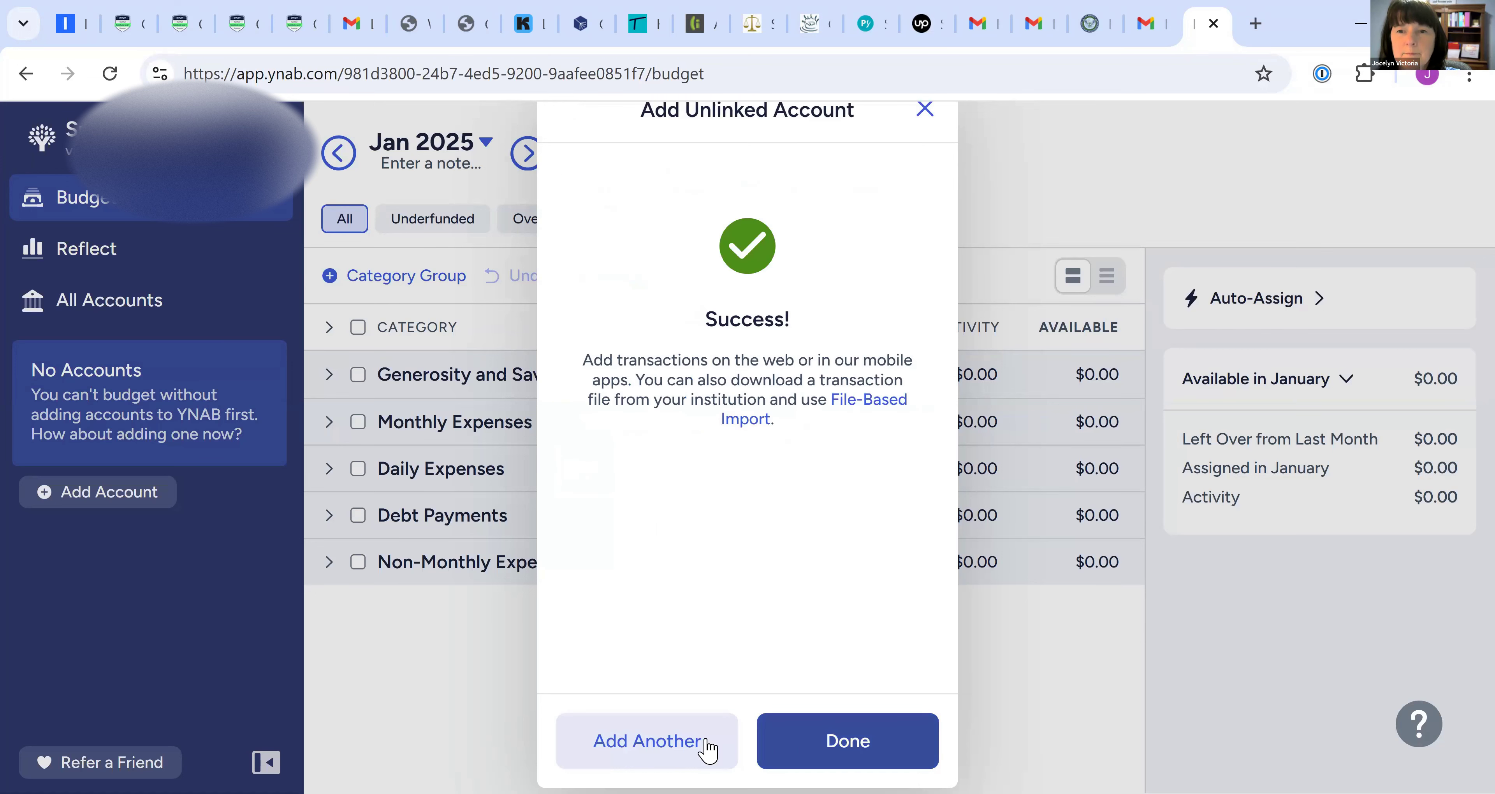
pyautogui.click(798, 748)
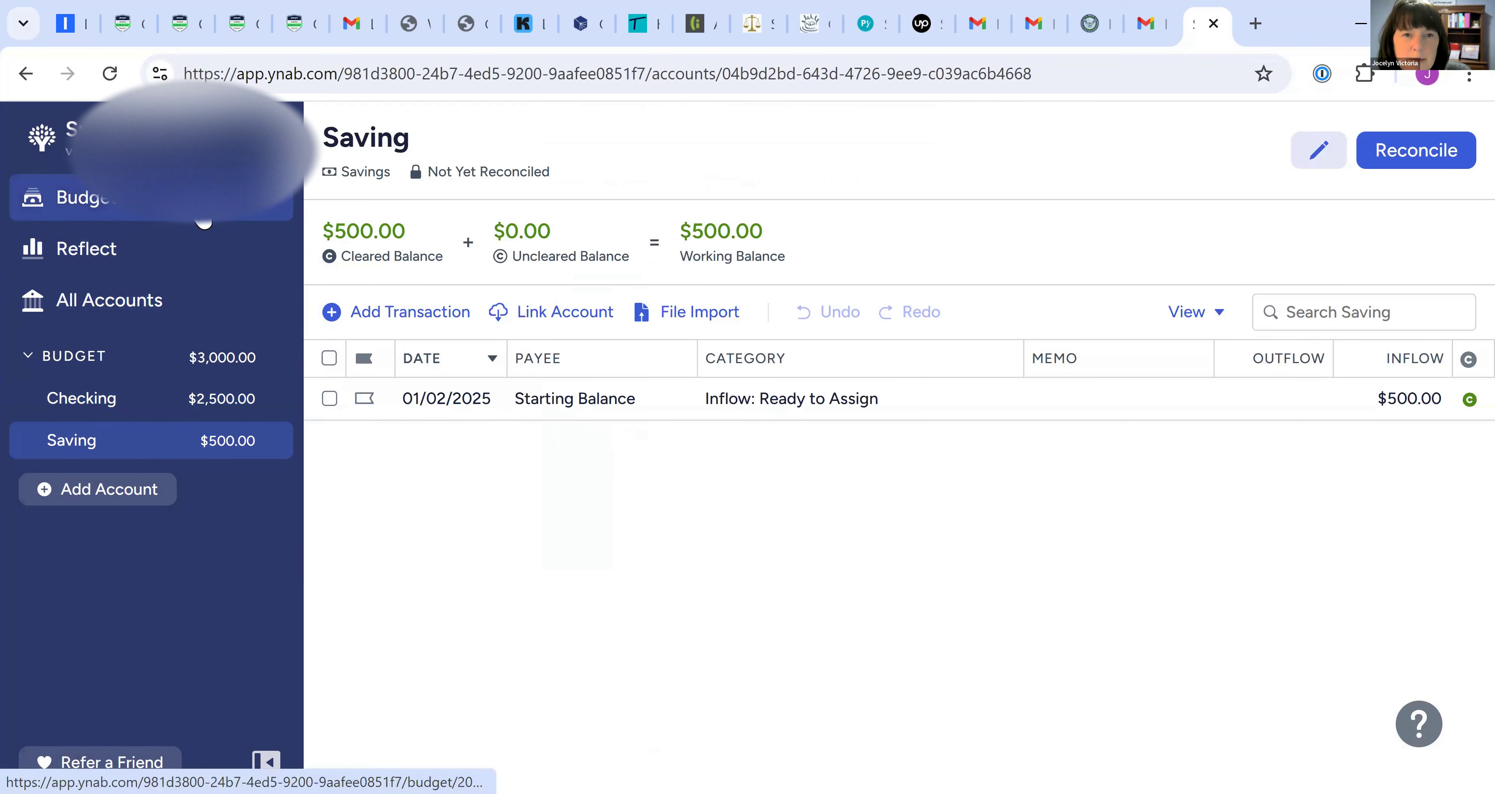
# Step: In the January 2025 budget's Generosity and Savings group, assign $500 to Emergency Funds and $300 to Giving
pyautogui.click(200, 216)
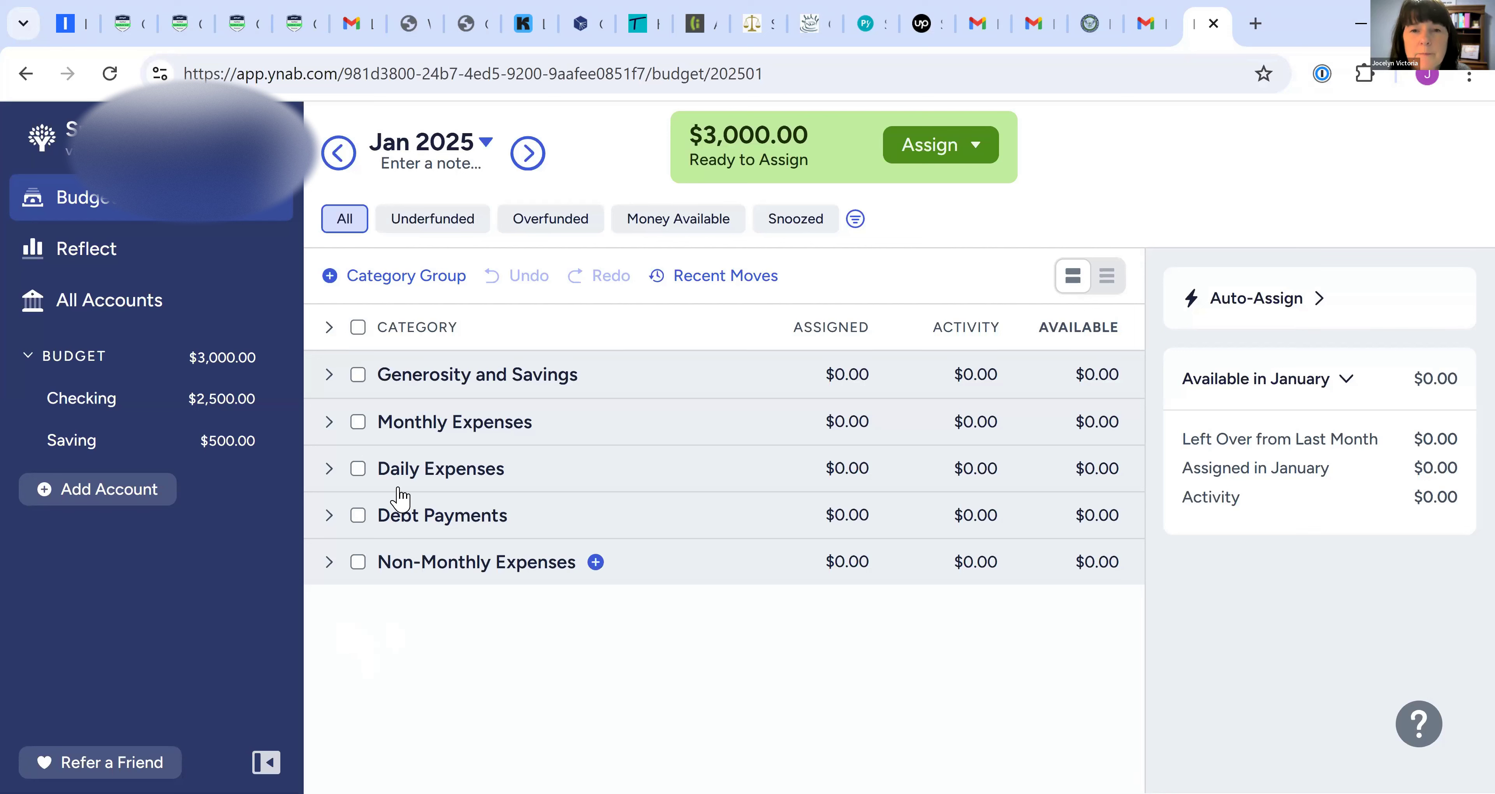
pyautogui.click(328, 377)
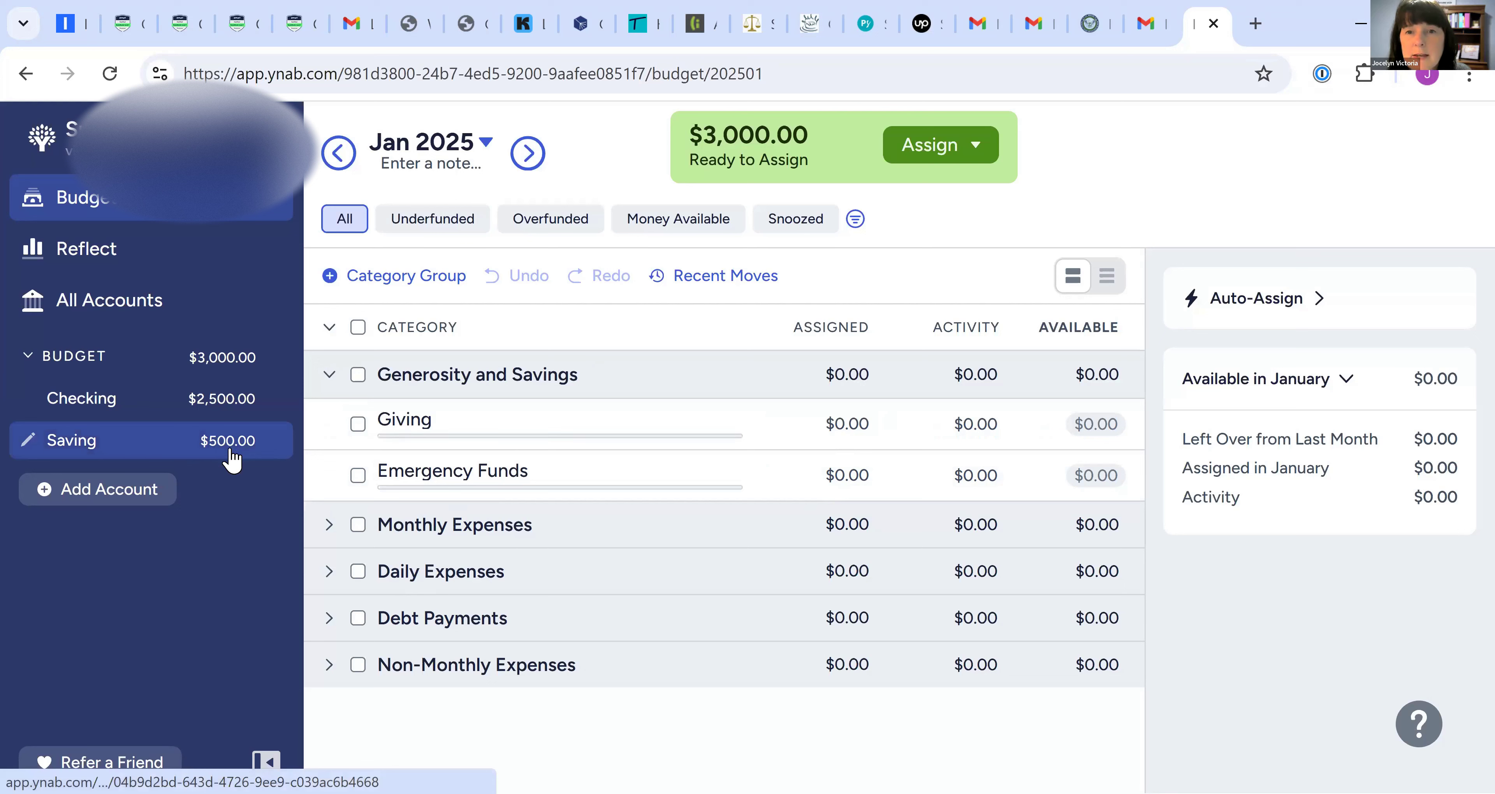
pyautogui.write('500')
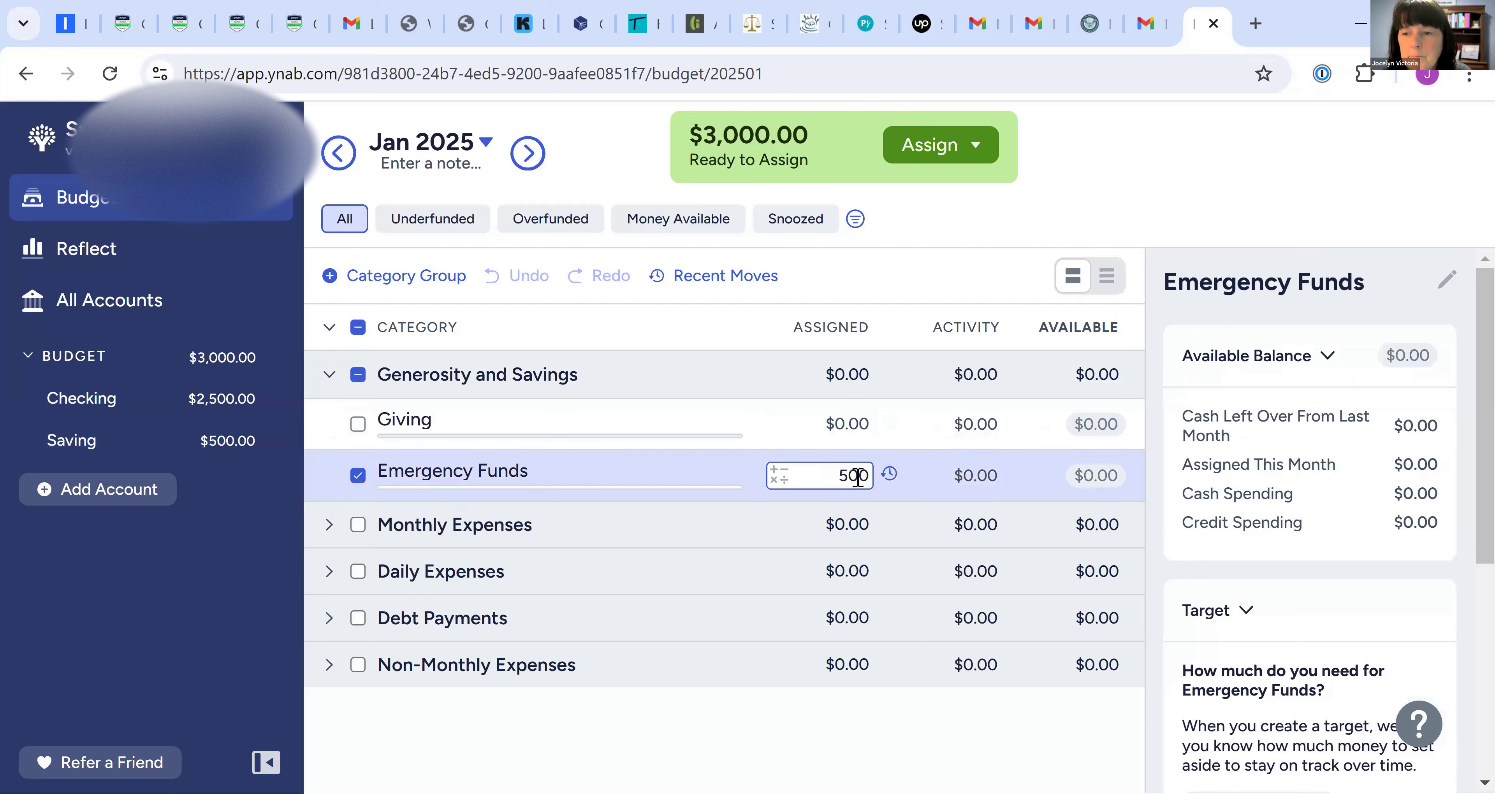
pyautogui.press('Return')
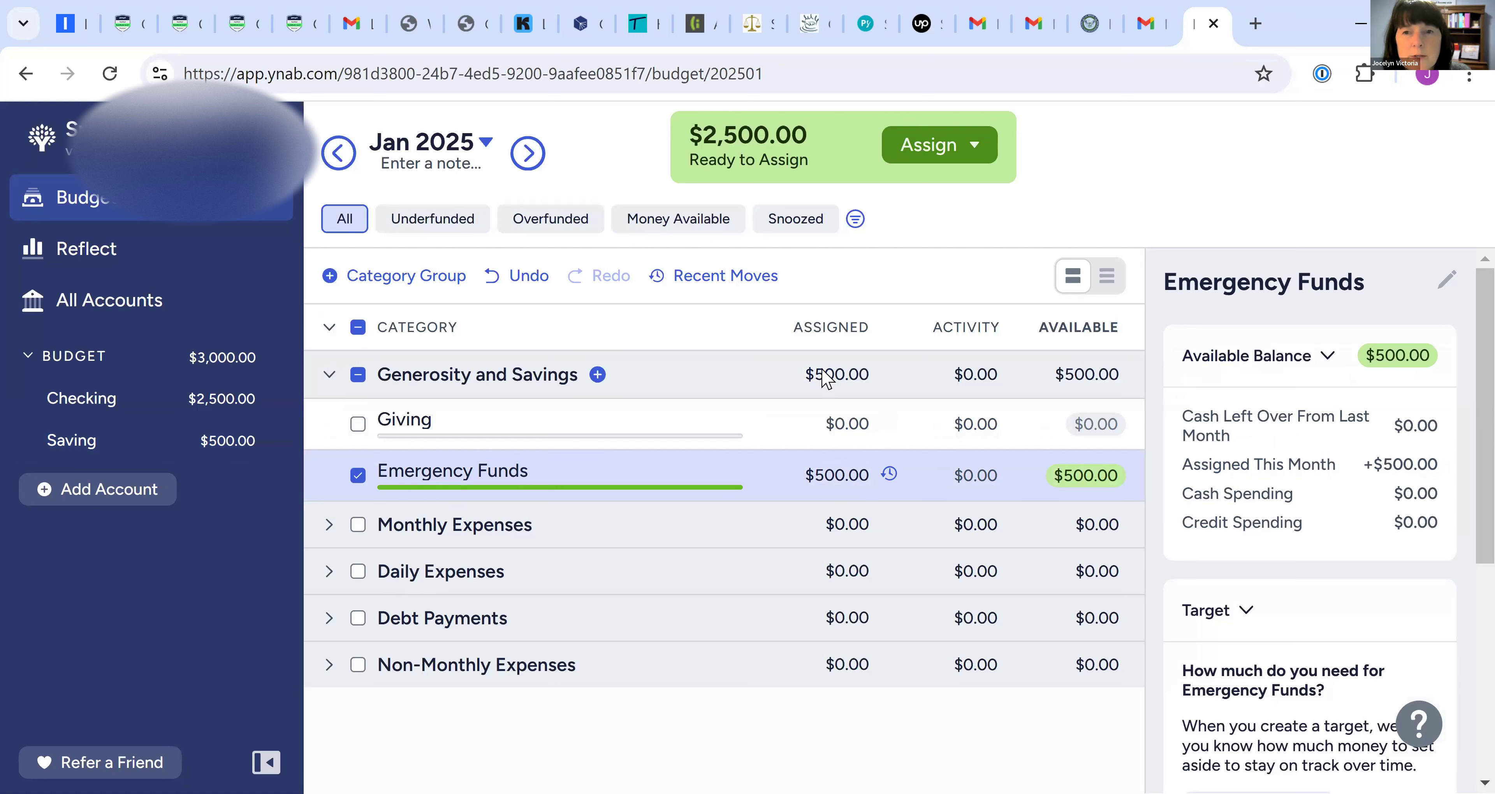
pyautogui.click(816, 424)
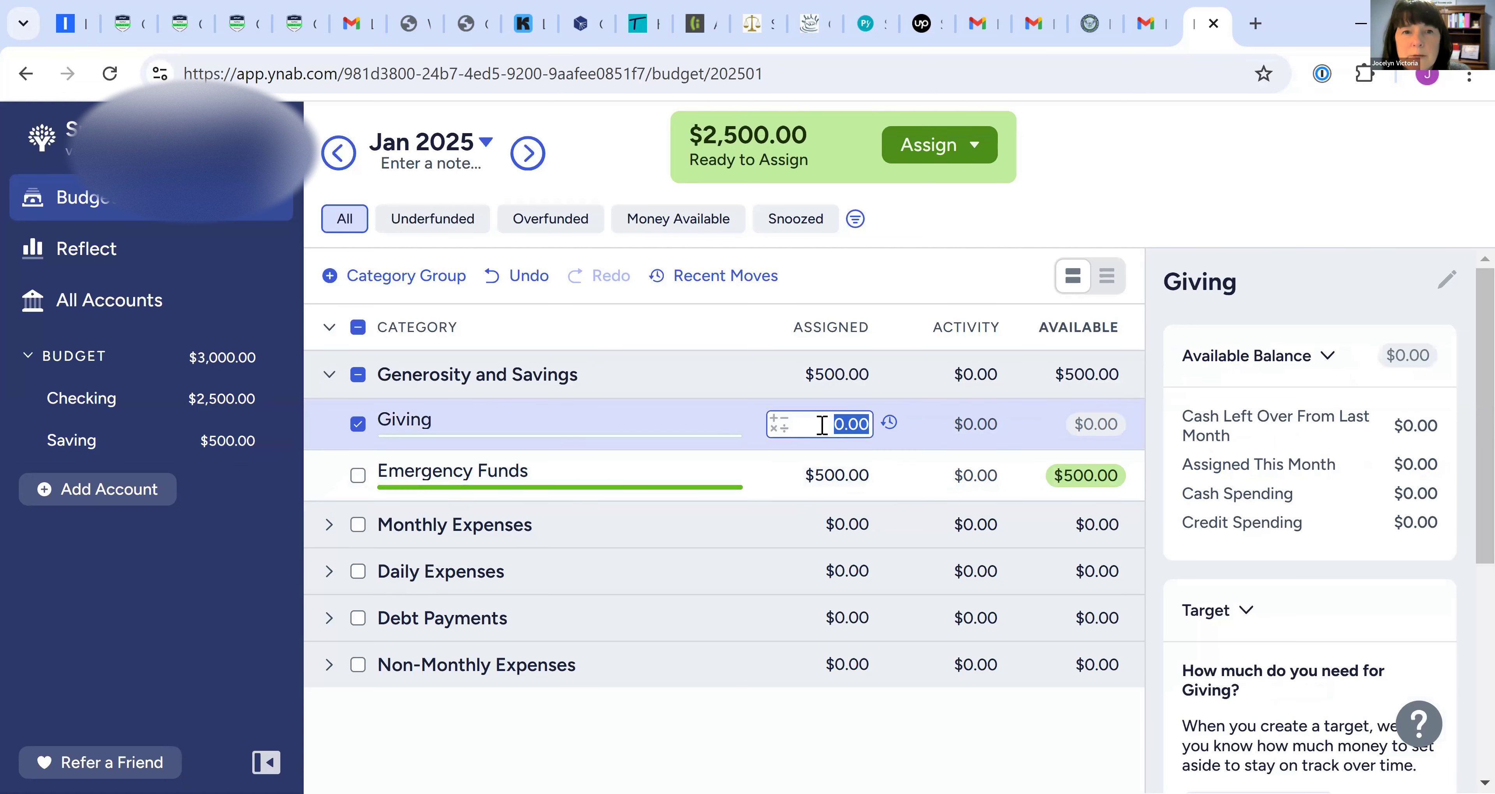
pyautogui.write('3')
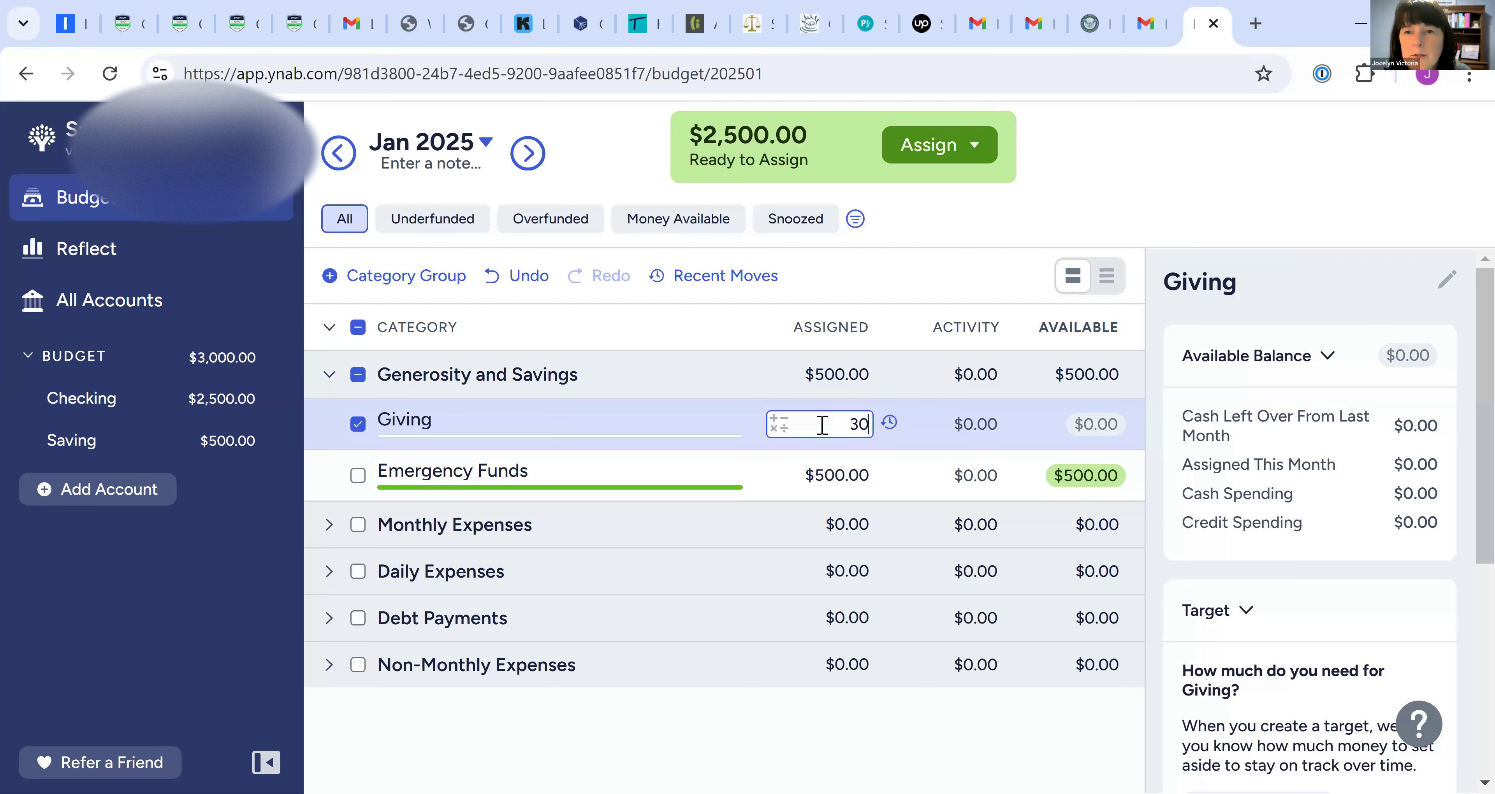
pyautogui.press('Return')
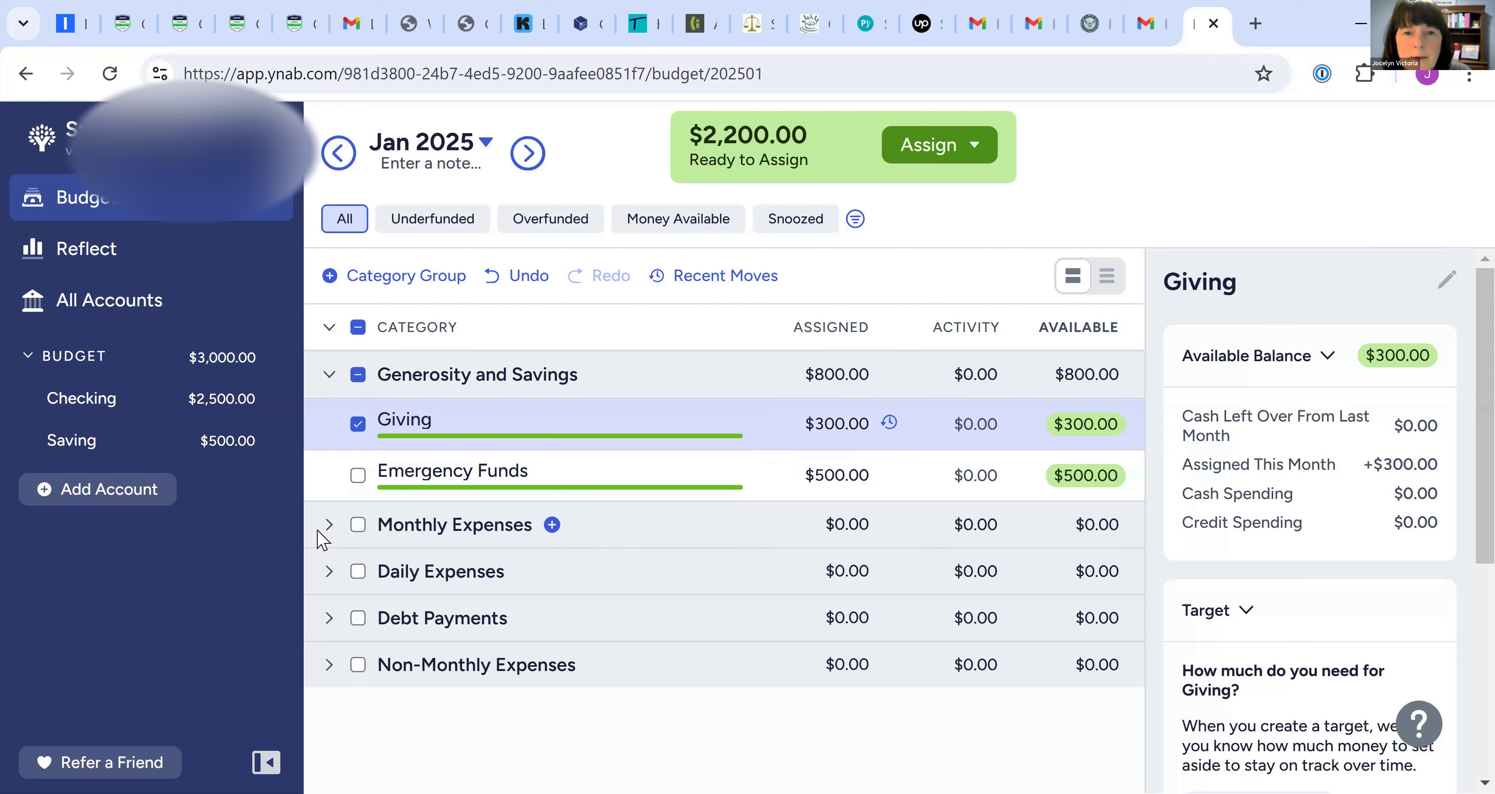
# Step: Expand the Monthly Expenses group and assign $1,200 to Rent or Mortgage
pyautogui.click(329, 526)
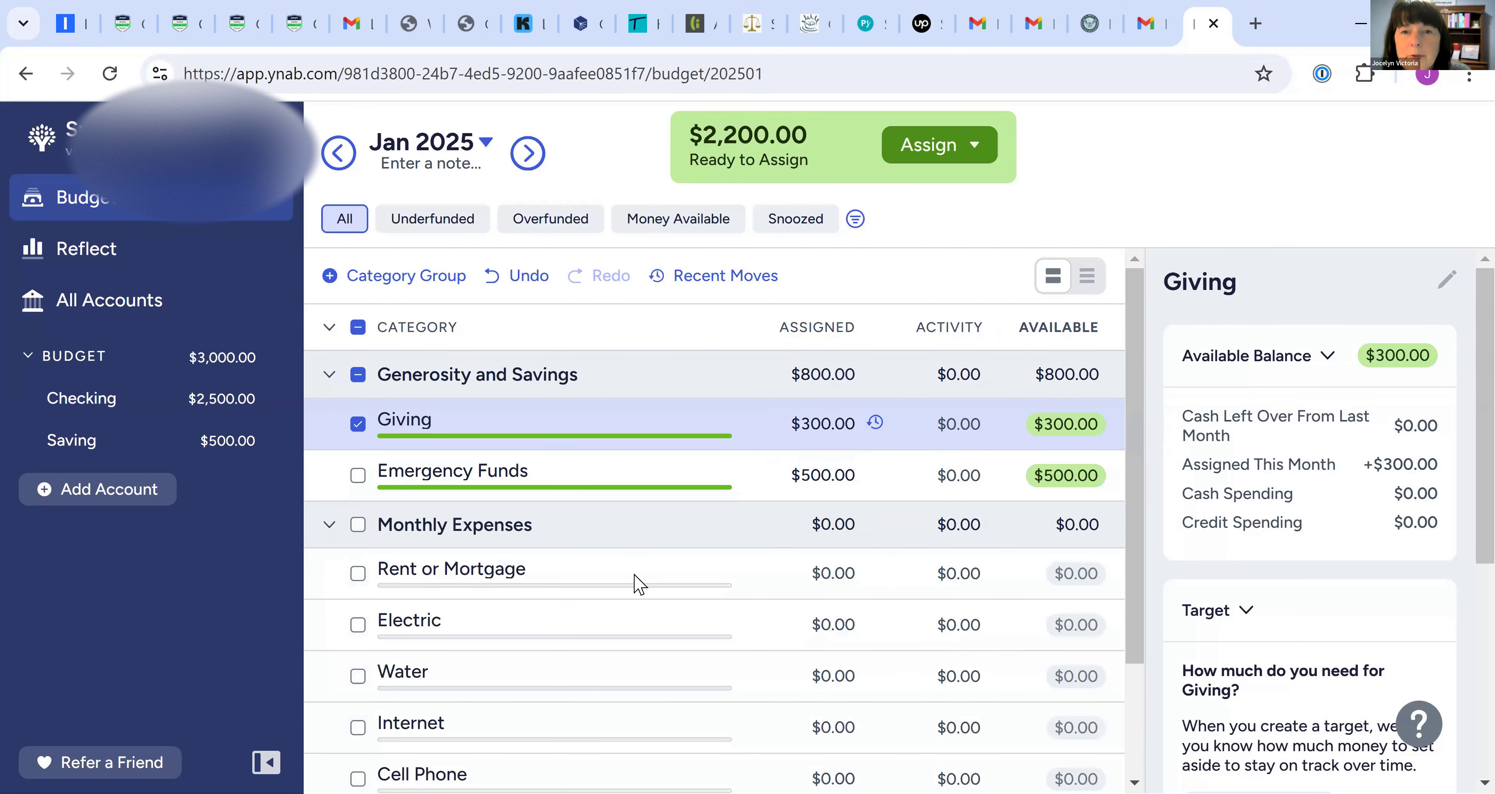
pyautogui.click(783, 571)
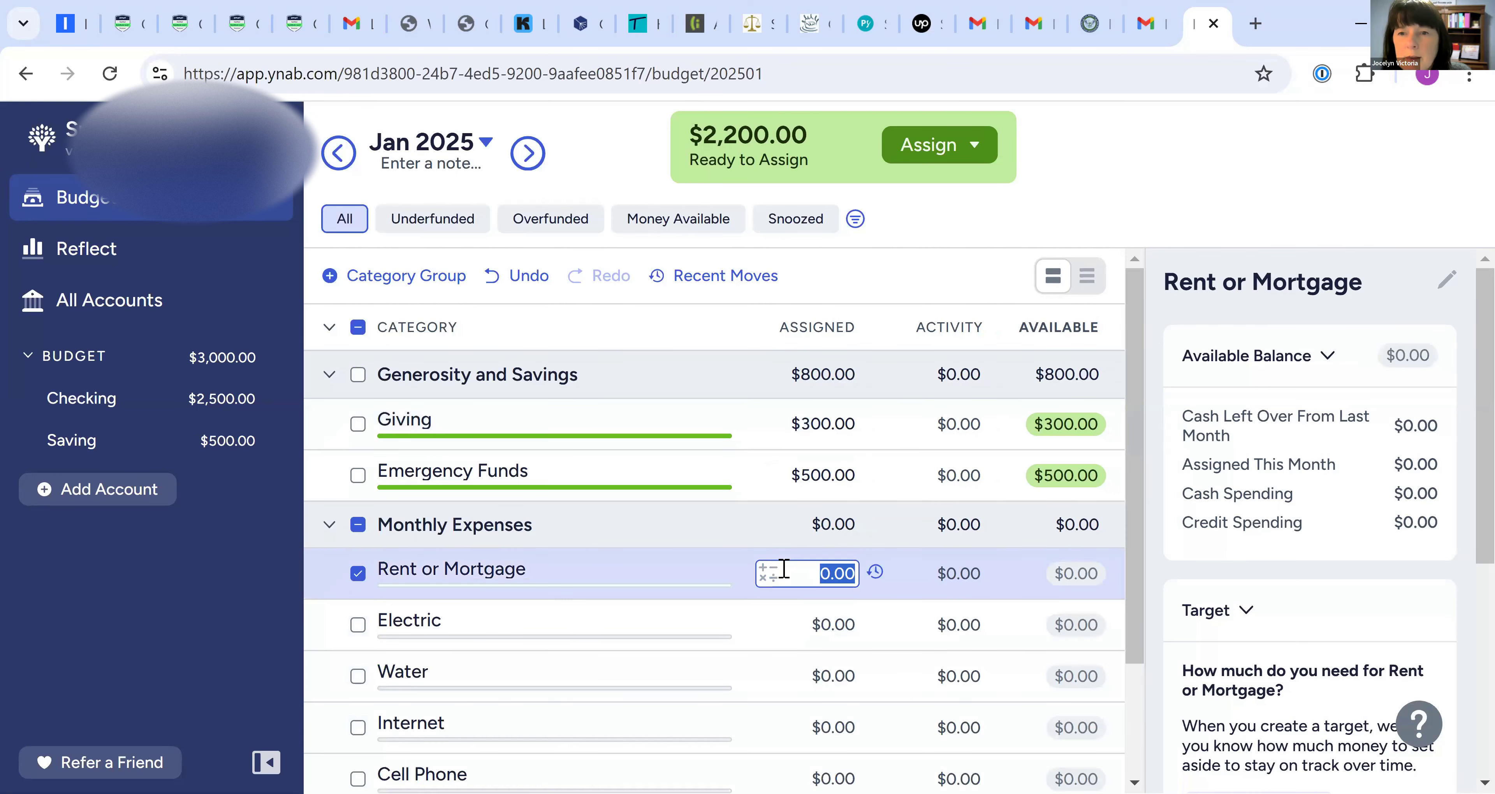
pyautogui.write('1200')
pyautogui.press('Return')
# Step: Assign $200 to Electric and $50 to Water under Monthly Expenses
pyautogui.click(800, 620)
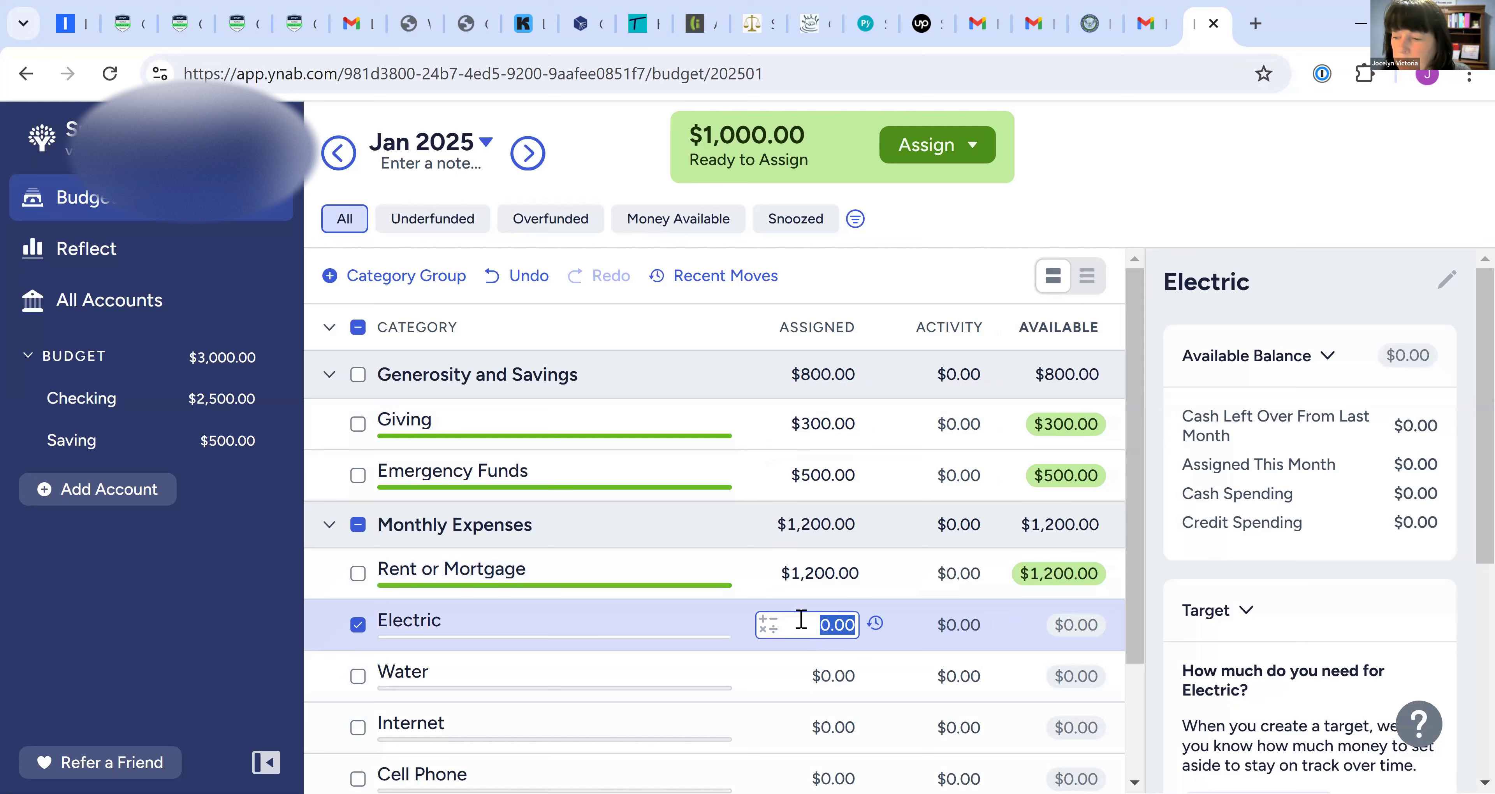
pyautogui.write('2')
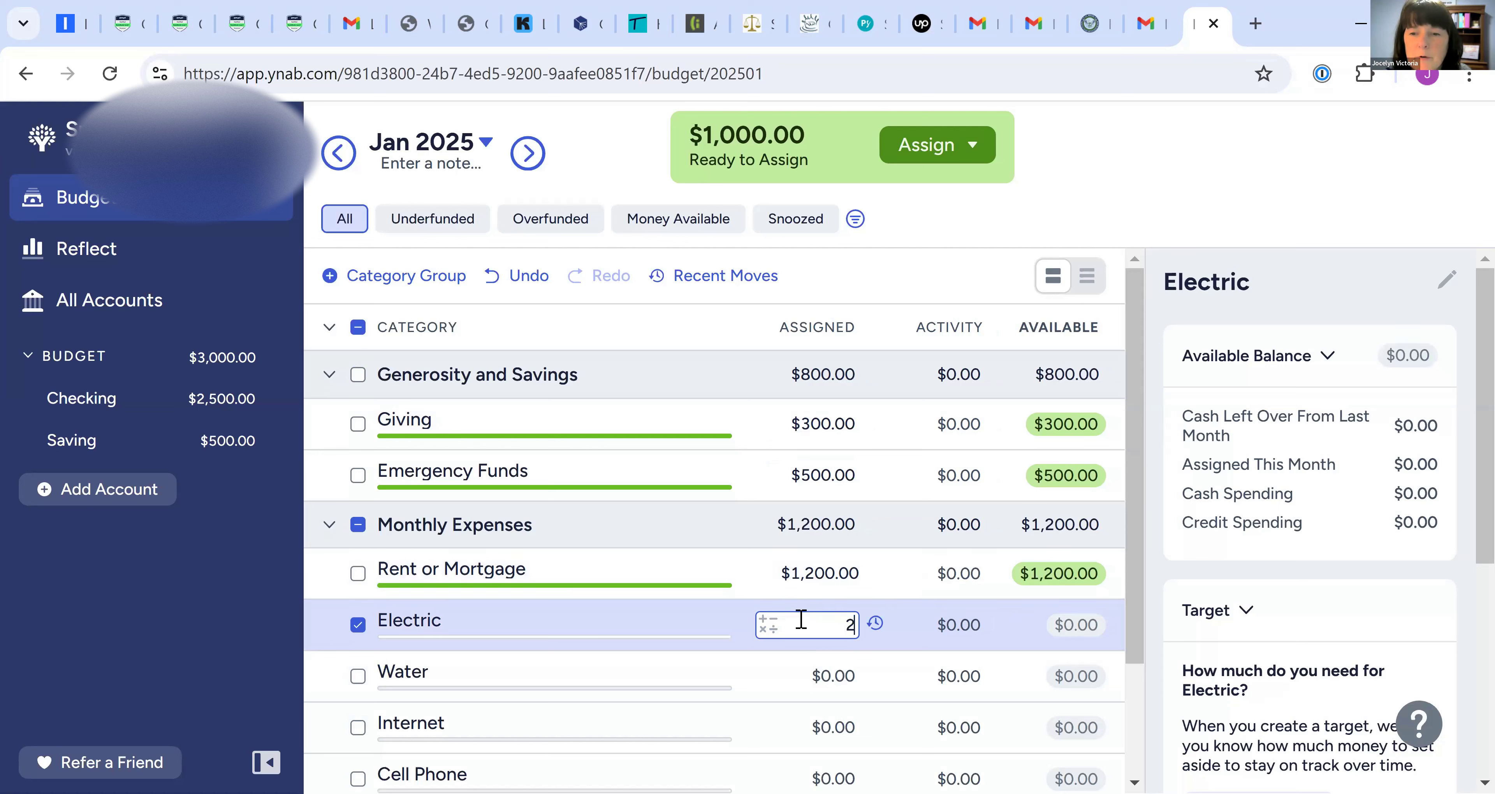
pyautogui.write('00')
pyautogui.press('Return')
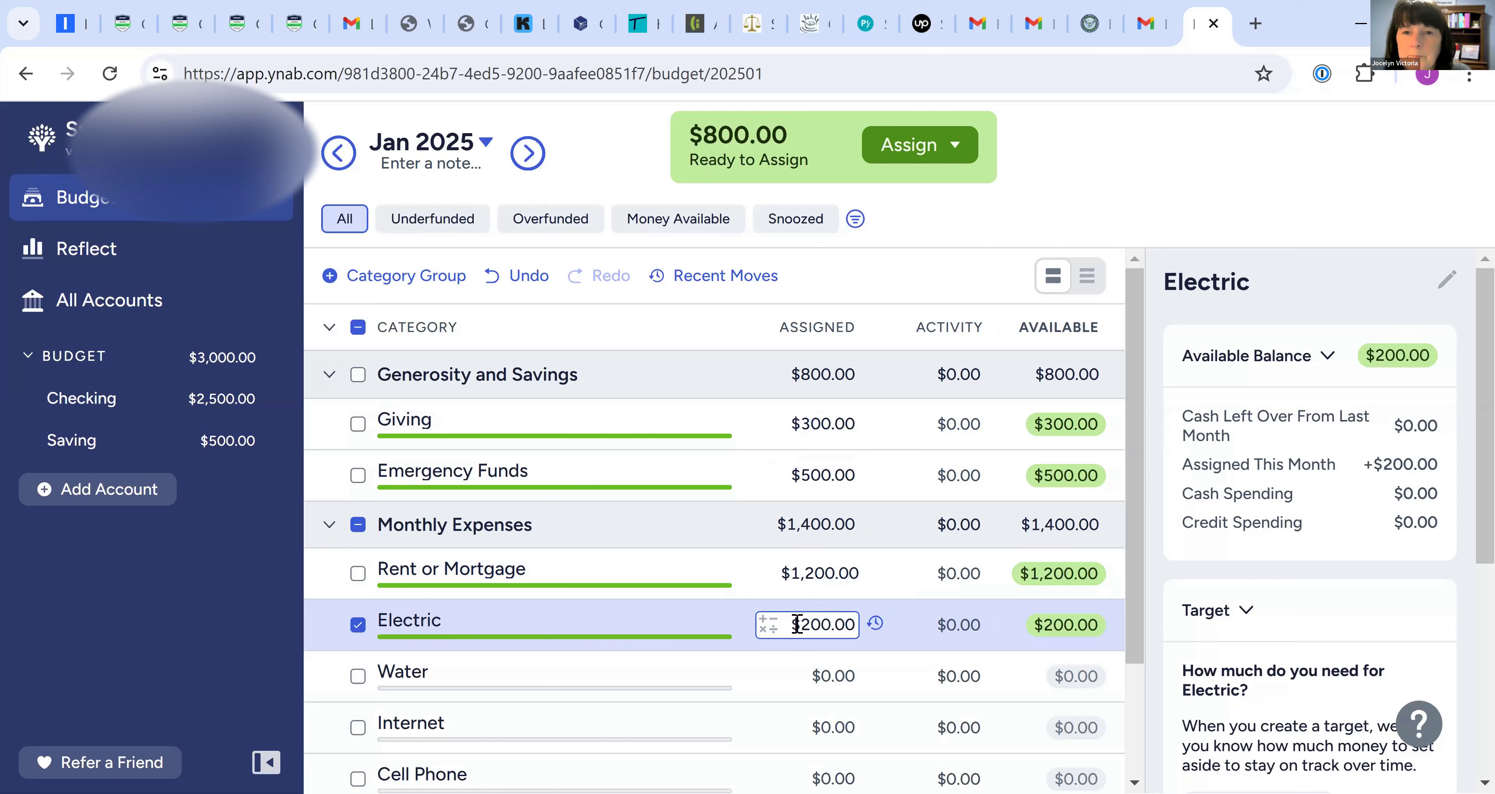
pyautogui.click(828, 681)
pyautogui.write('50')
pyautogui.press('Return')
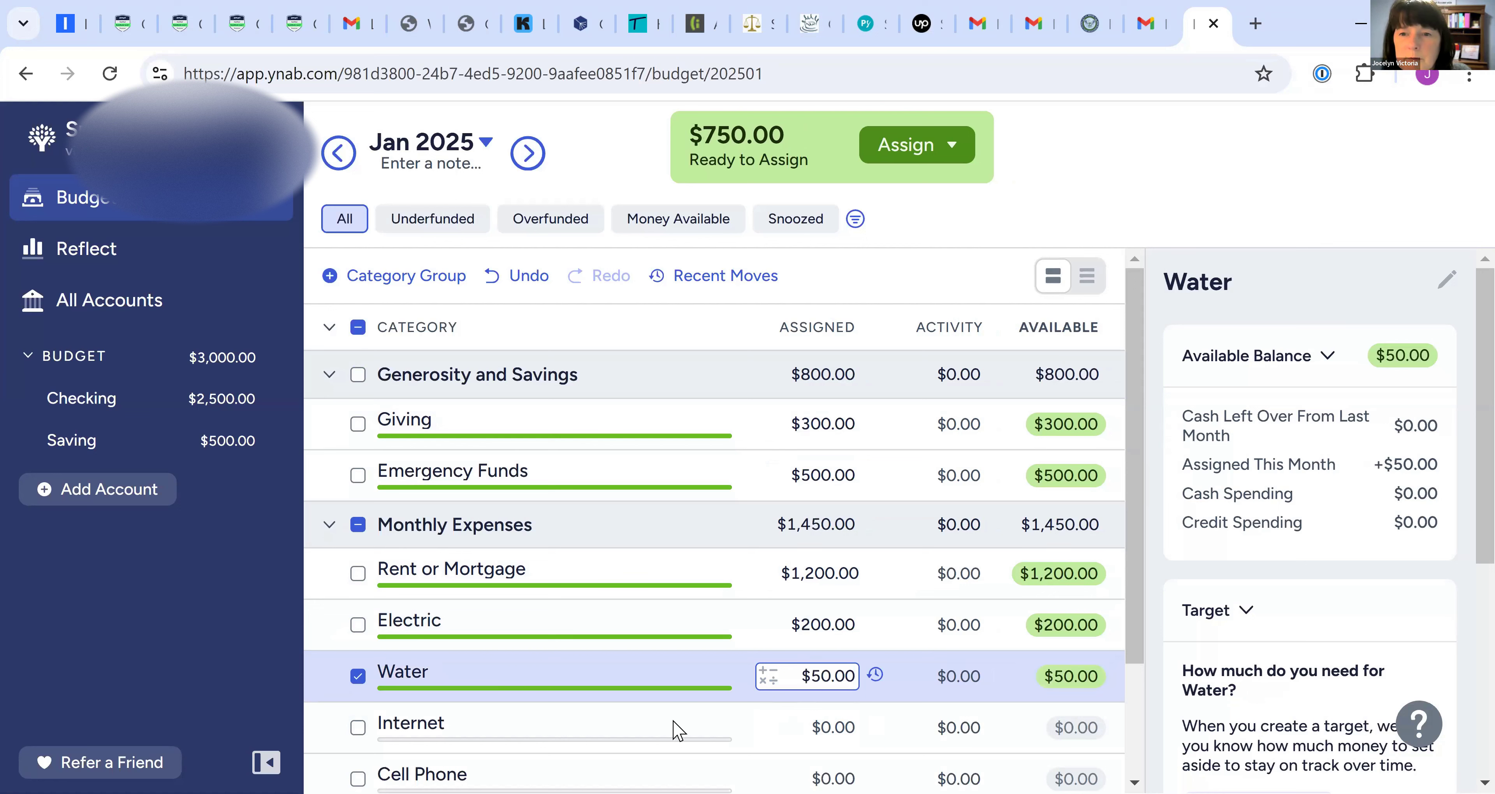
# Step: Assign $75 to Internet and $110 to Cell Phone under Monthly Expenses
pyautogui.click(814, 724)
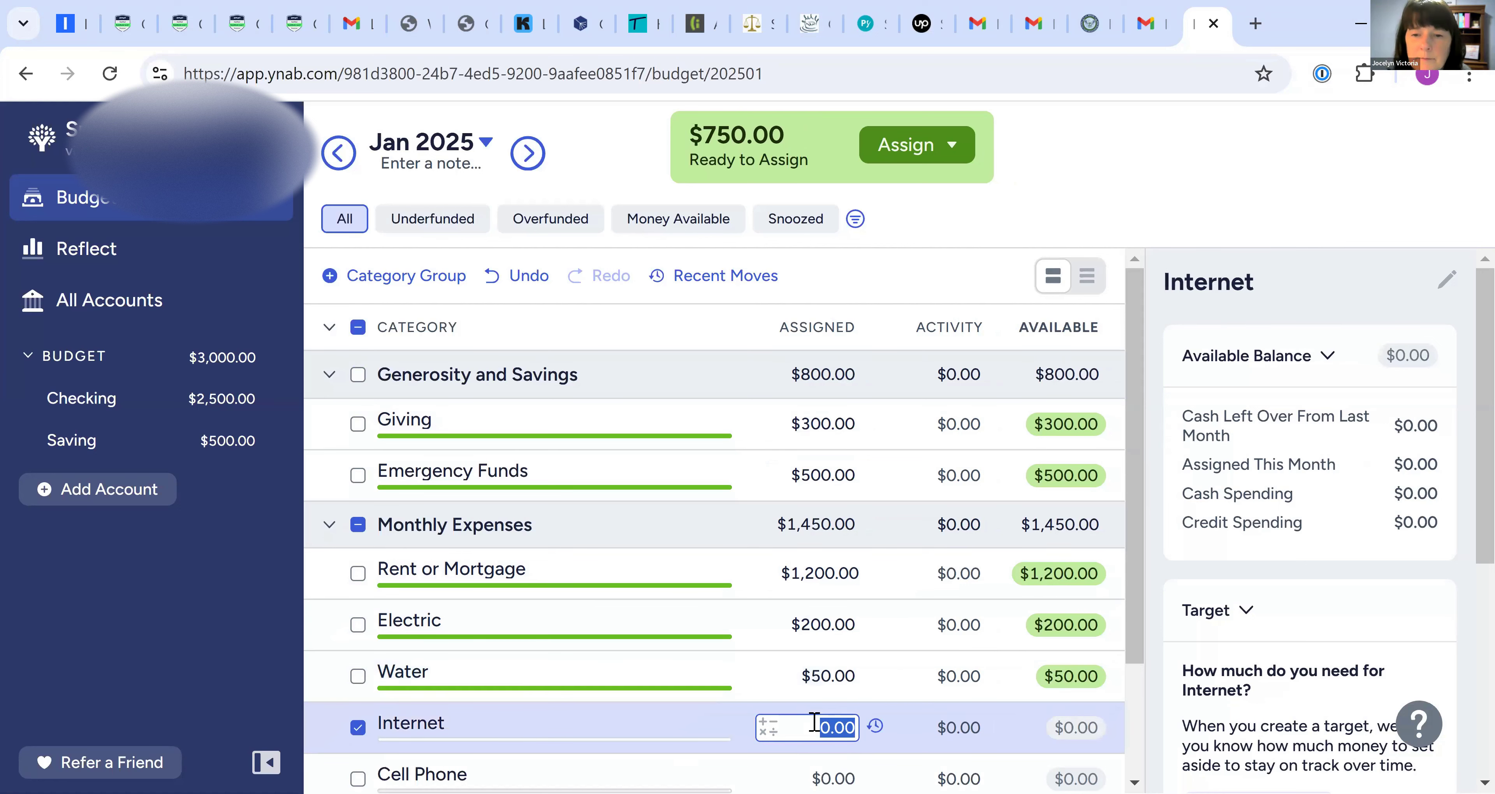
pyautogui.write('75')
pyautogui.press('Return')
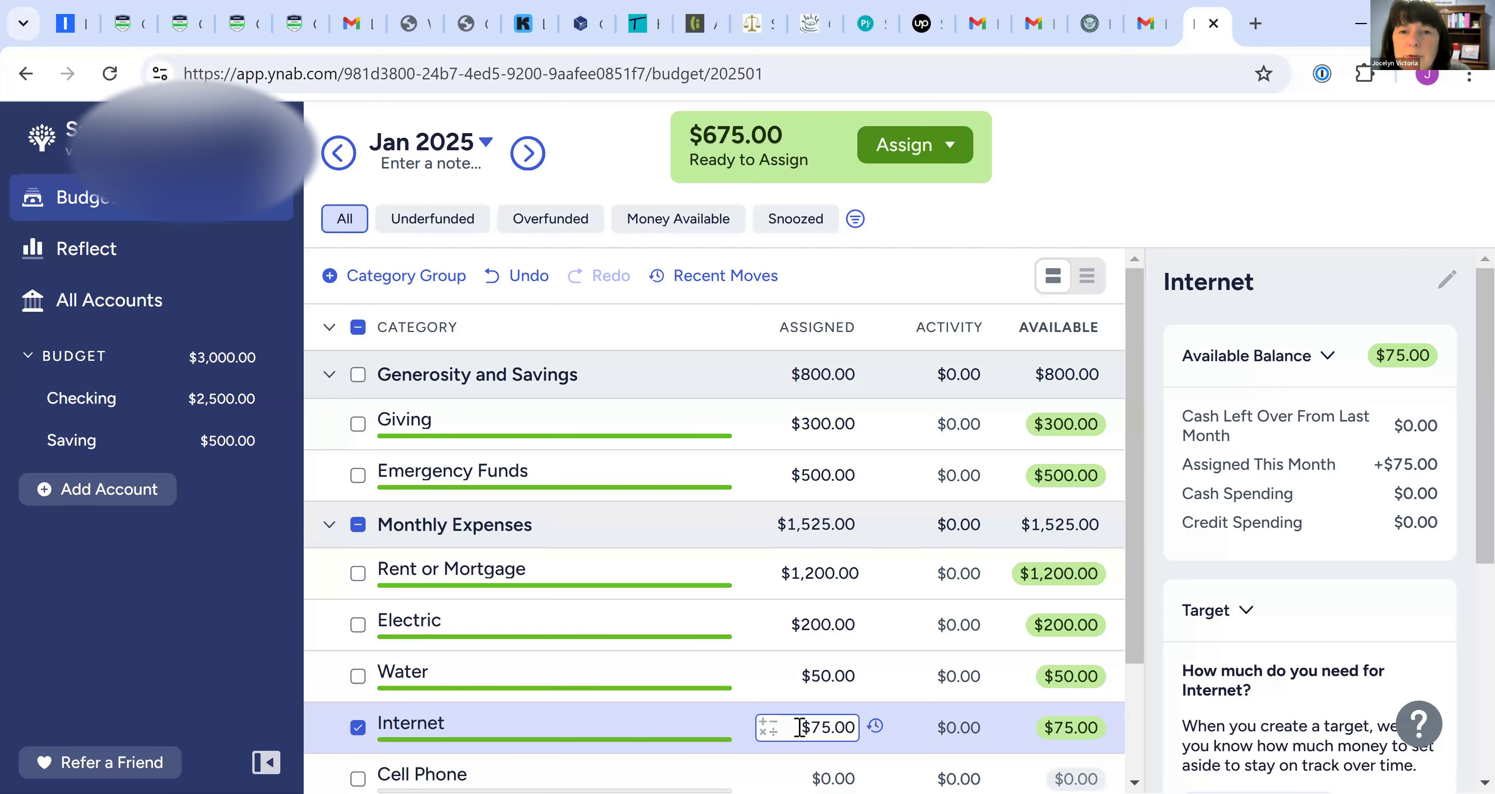
pyautogui.scroll(-2, 800, 729)
pyautogui.click(824, 661)
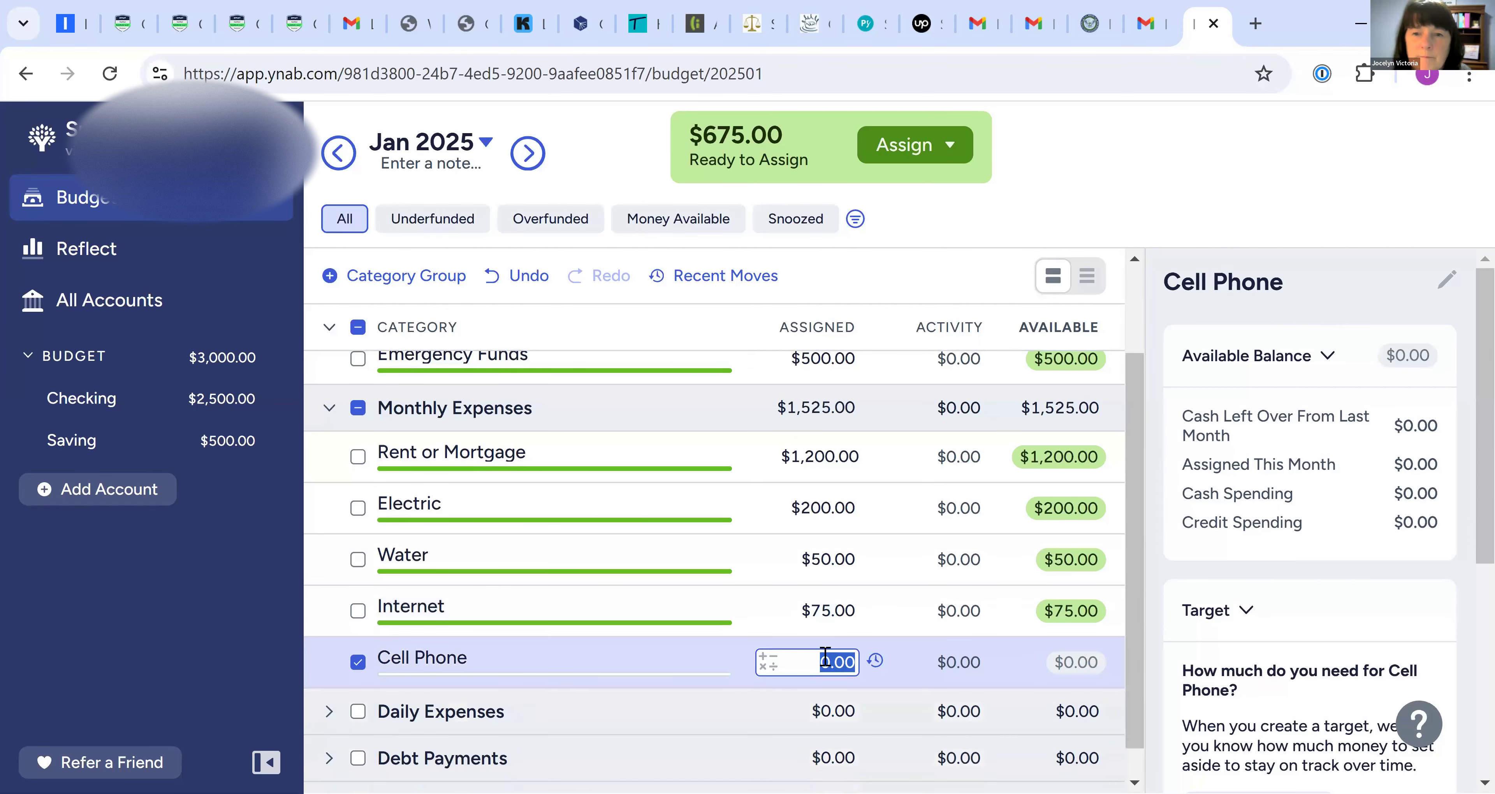
pyautogui.write('11')
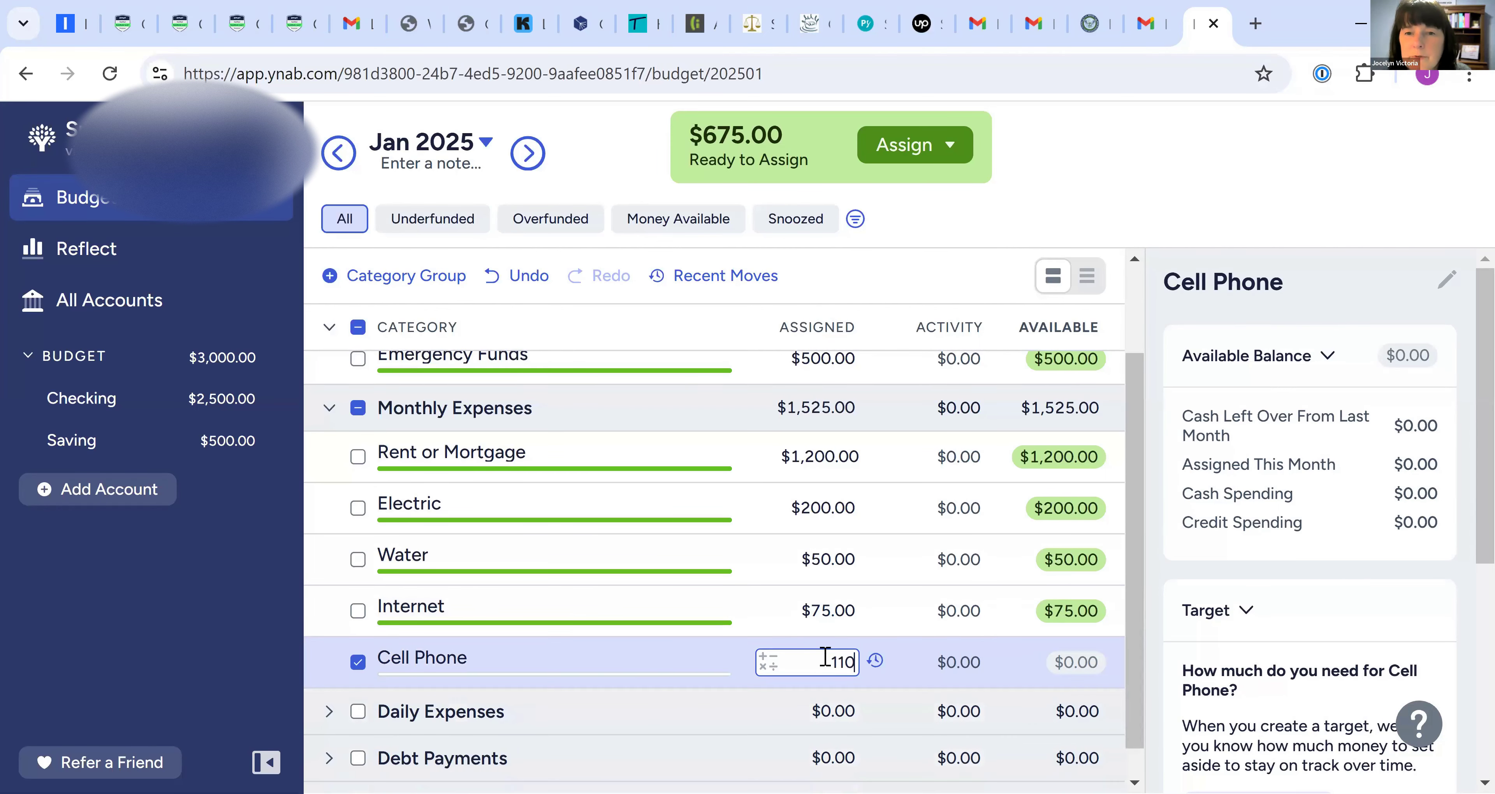
pyautogui.write('0')
pyautogui.press('Return')
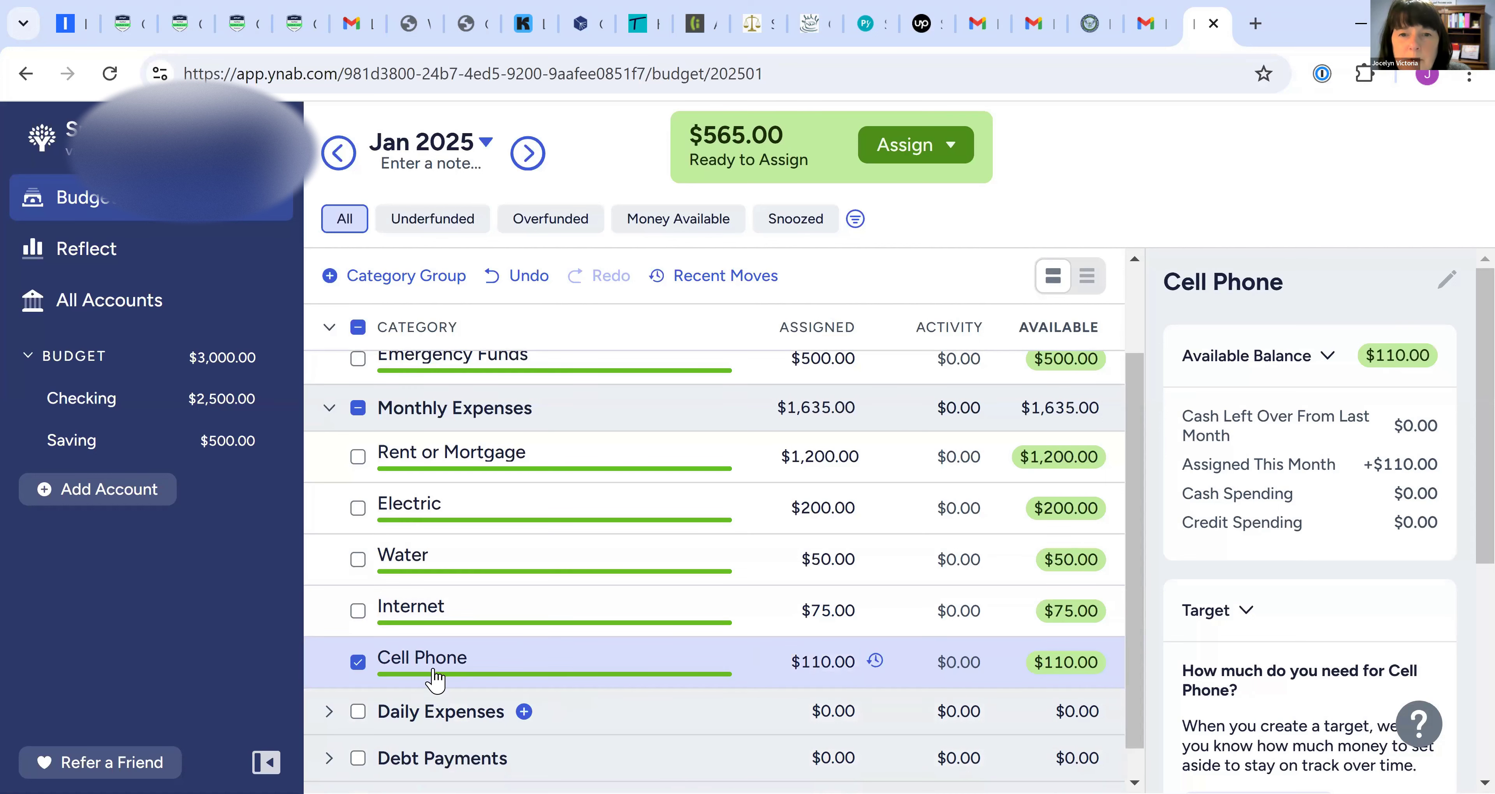
# Step: Expand the Daily Expenses group and assign $300 to Groceries
pyautogui.scroll(-1, 465, 650)
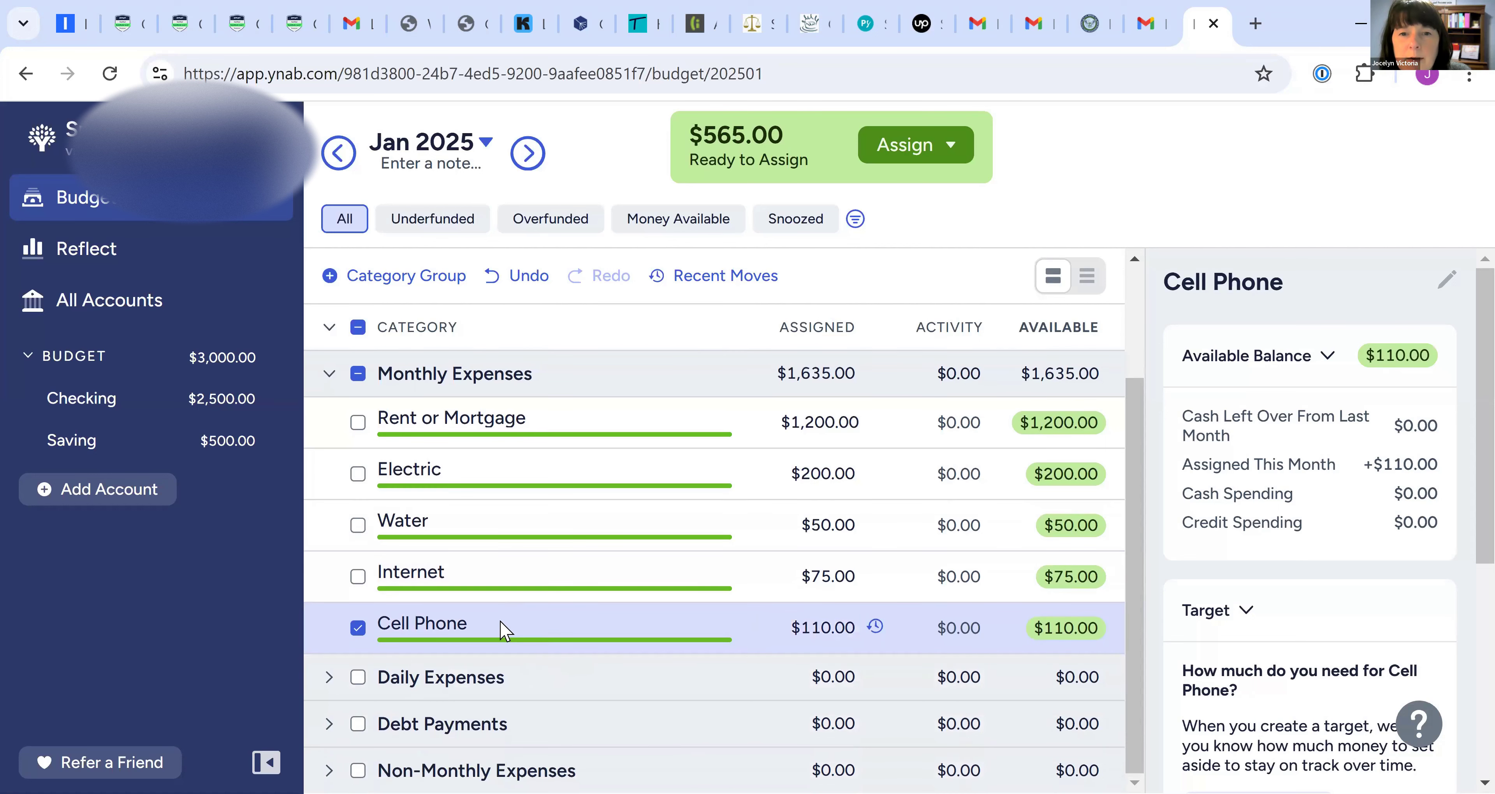
pyautogui.click(329, 684)
pyautogui.scroll(-4, 812, 525)
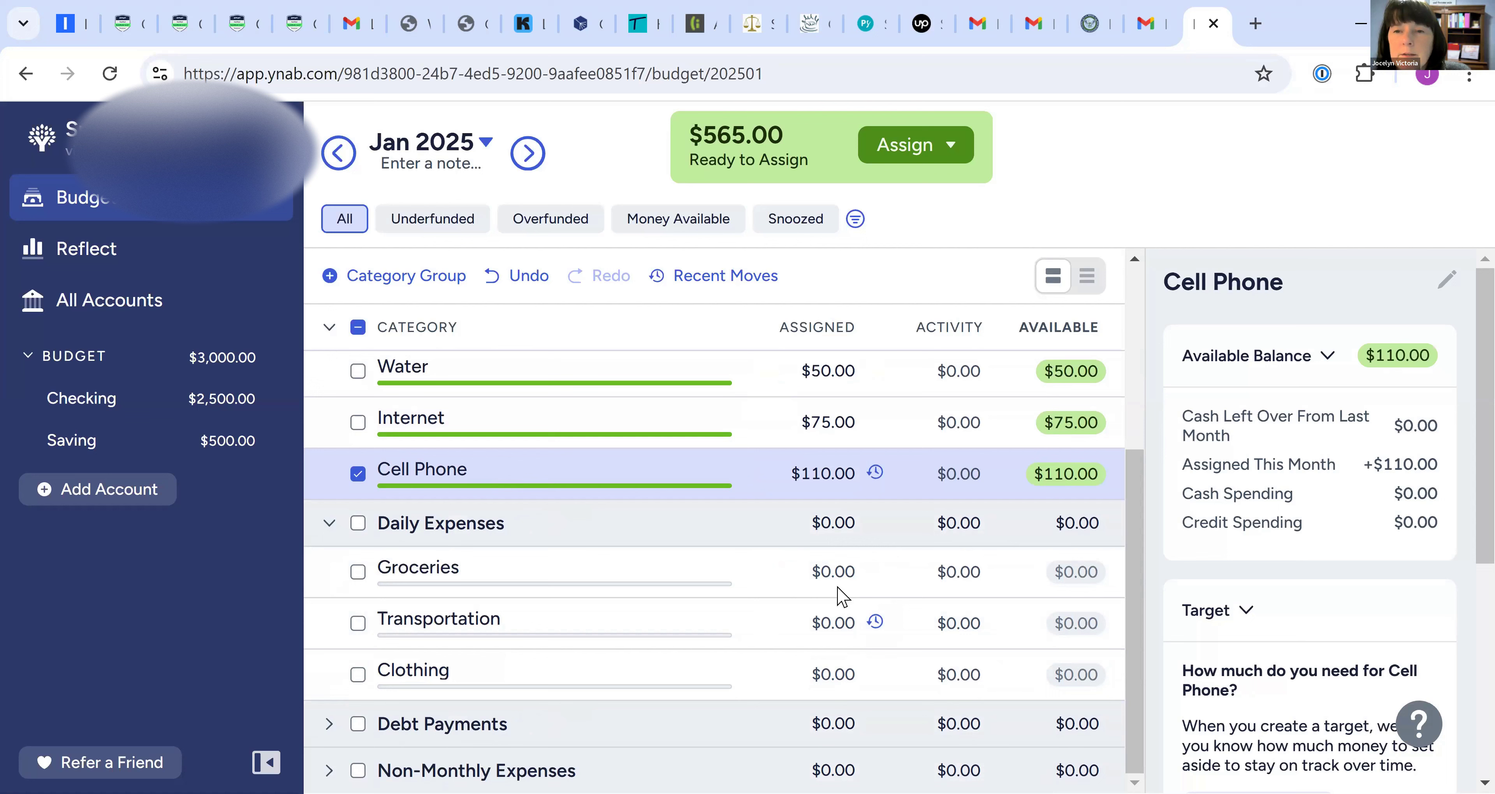
pyautogui.click(827, 577)
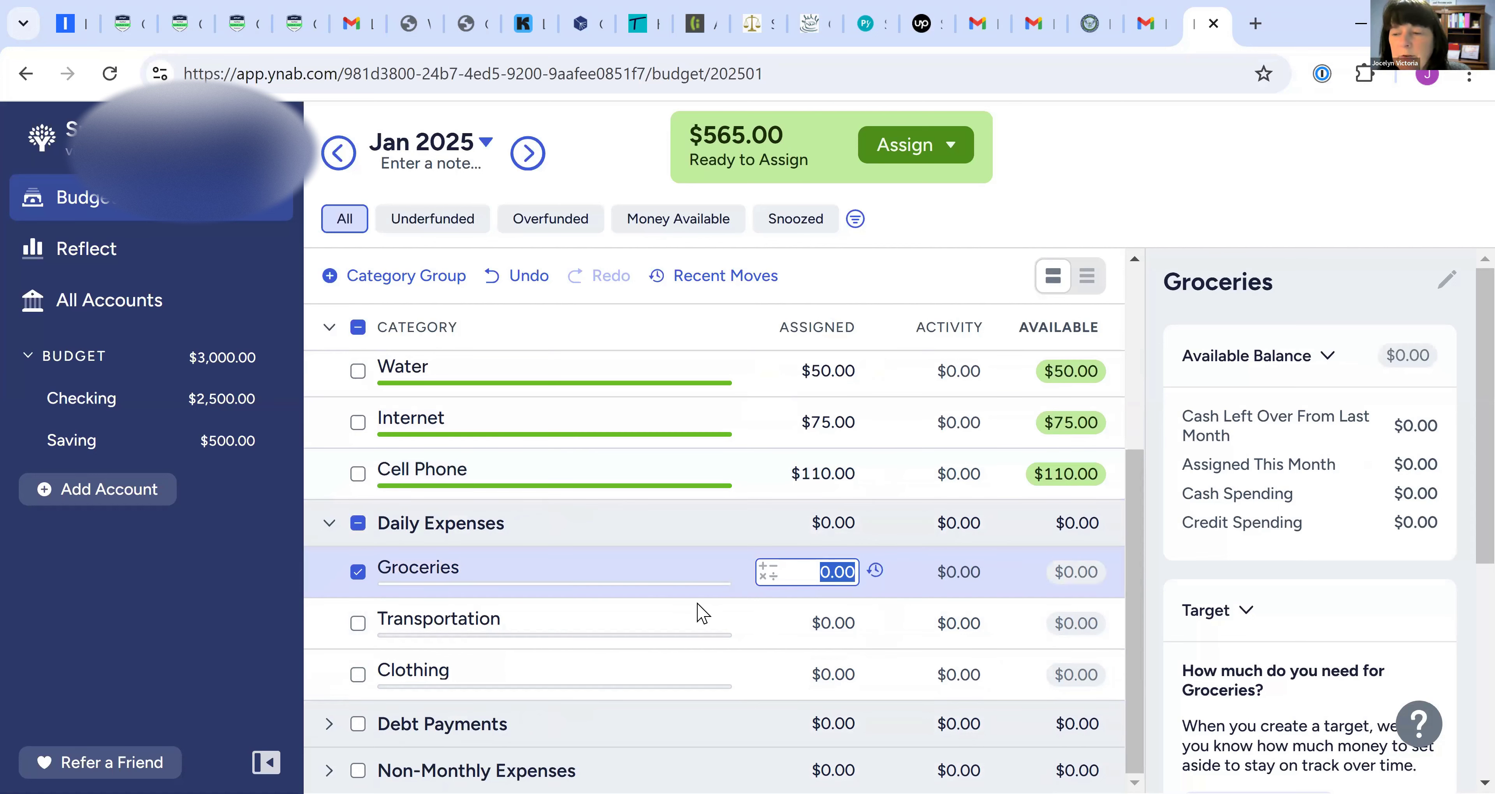
pyautogui.scroll(4, 717, 543)
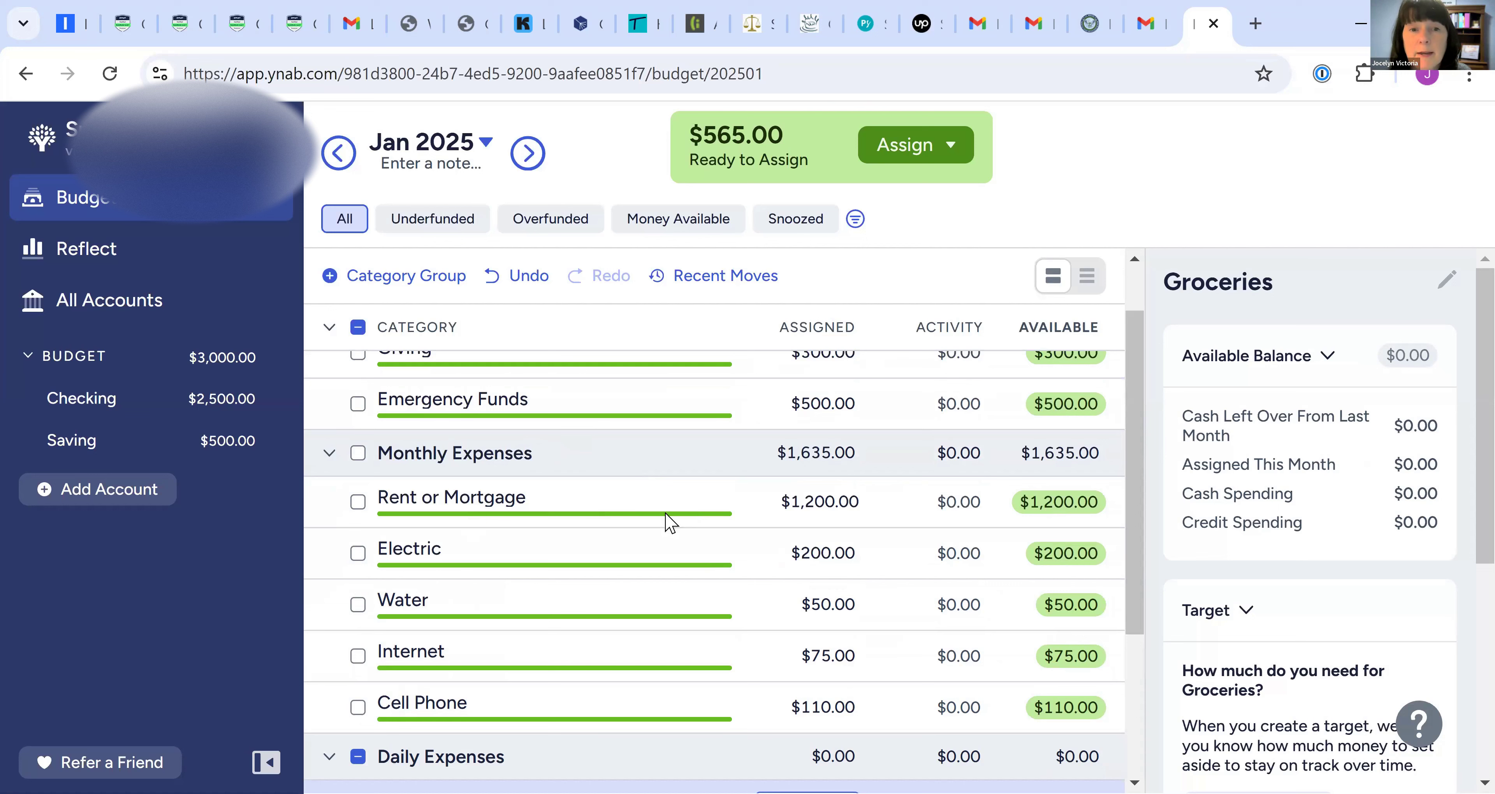
pyautogui.scroll(-2, 660, 503)
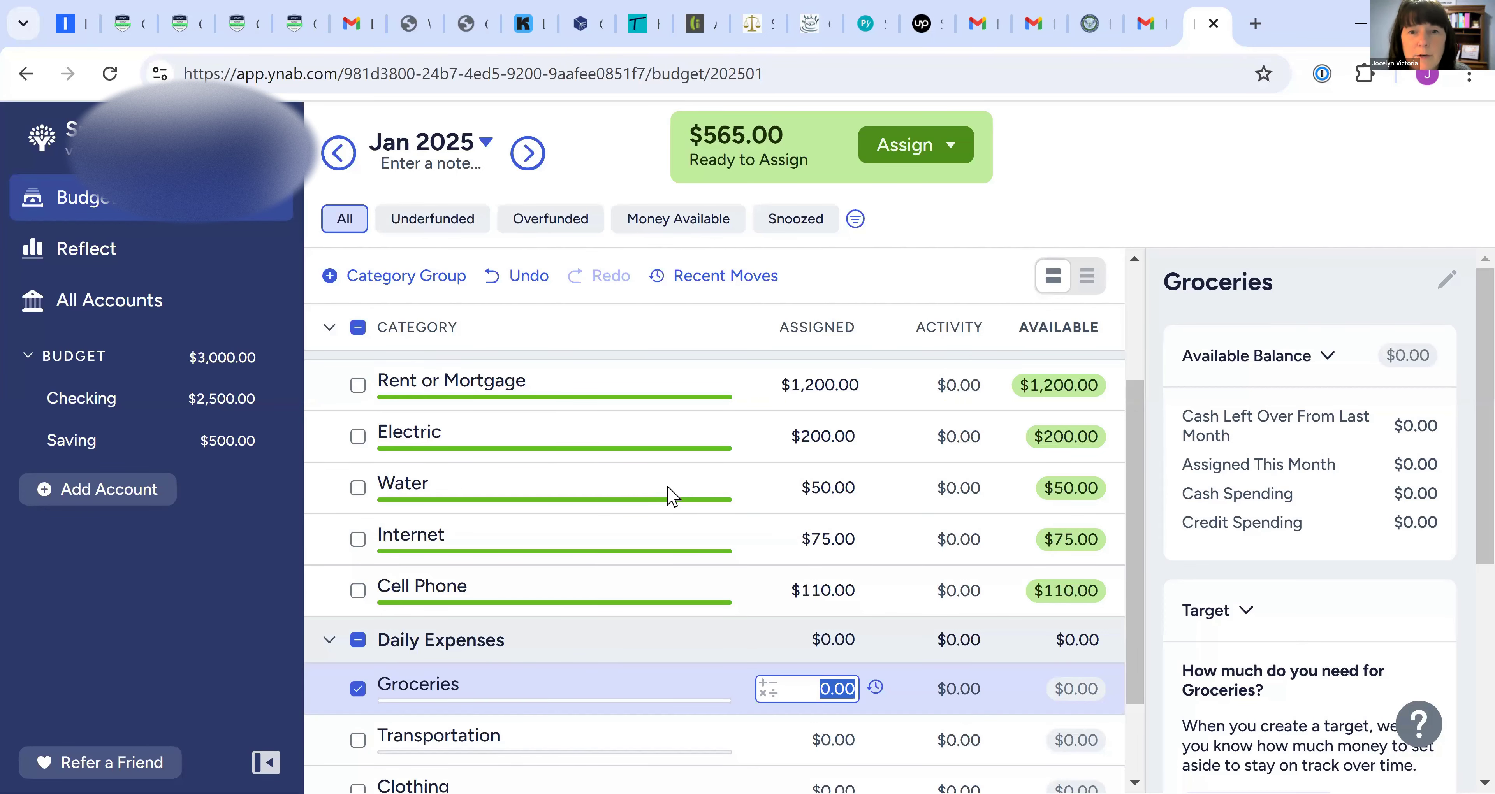
pyautogui.scroll(-2, 672, 496)
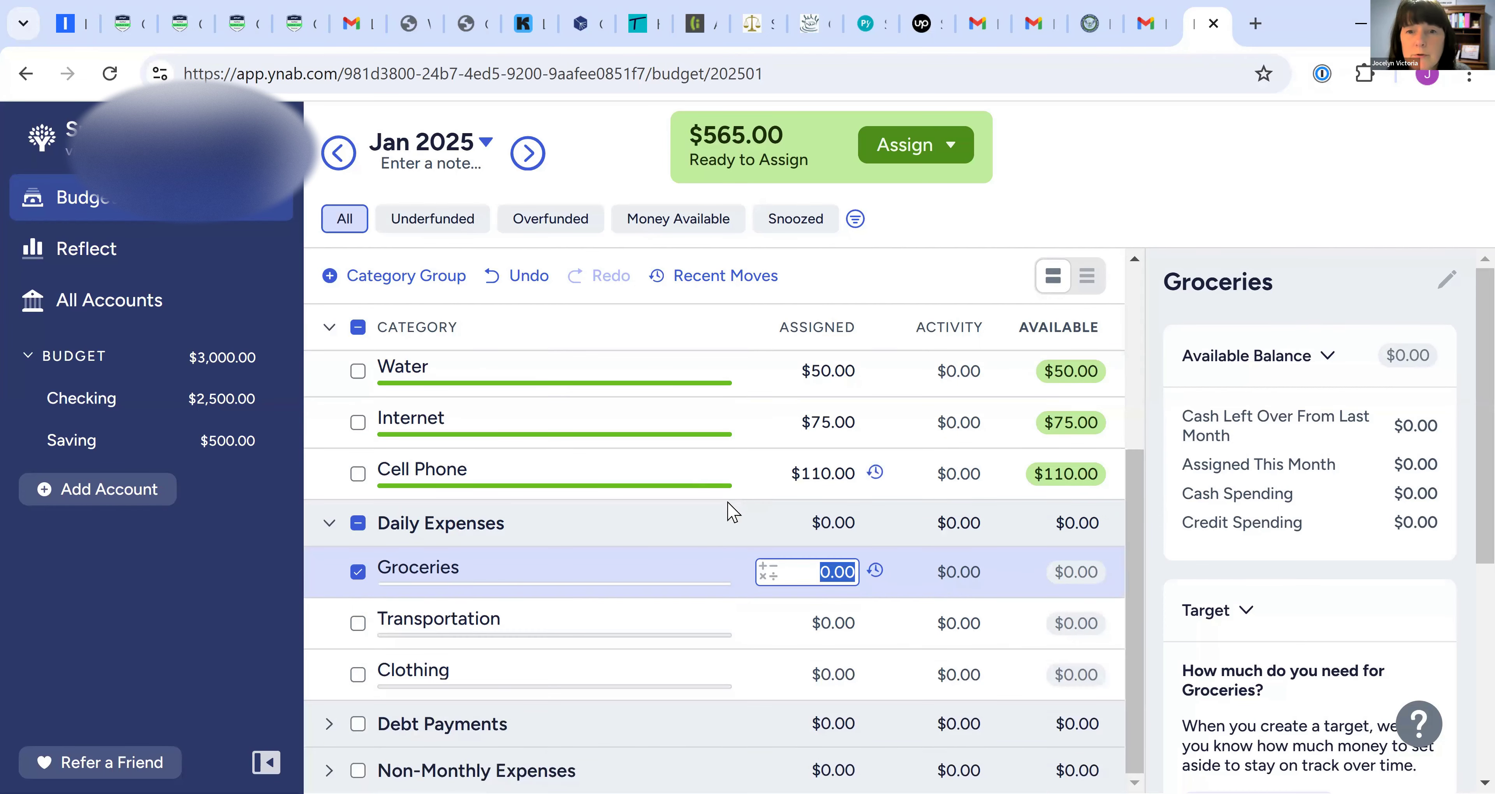
pyautogui.click(791, 614)
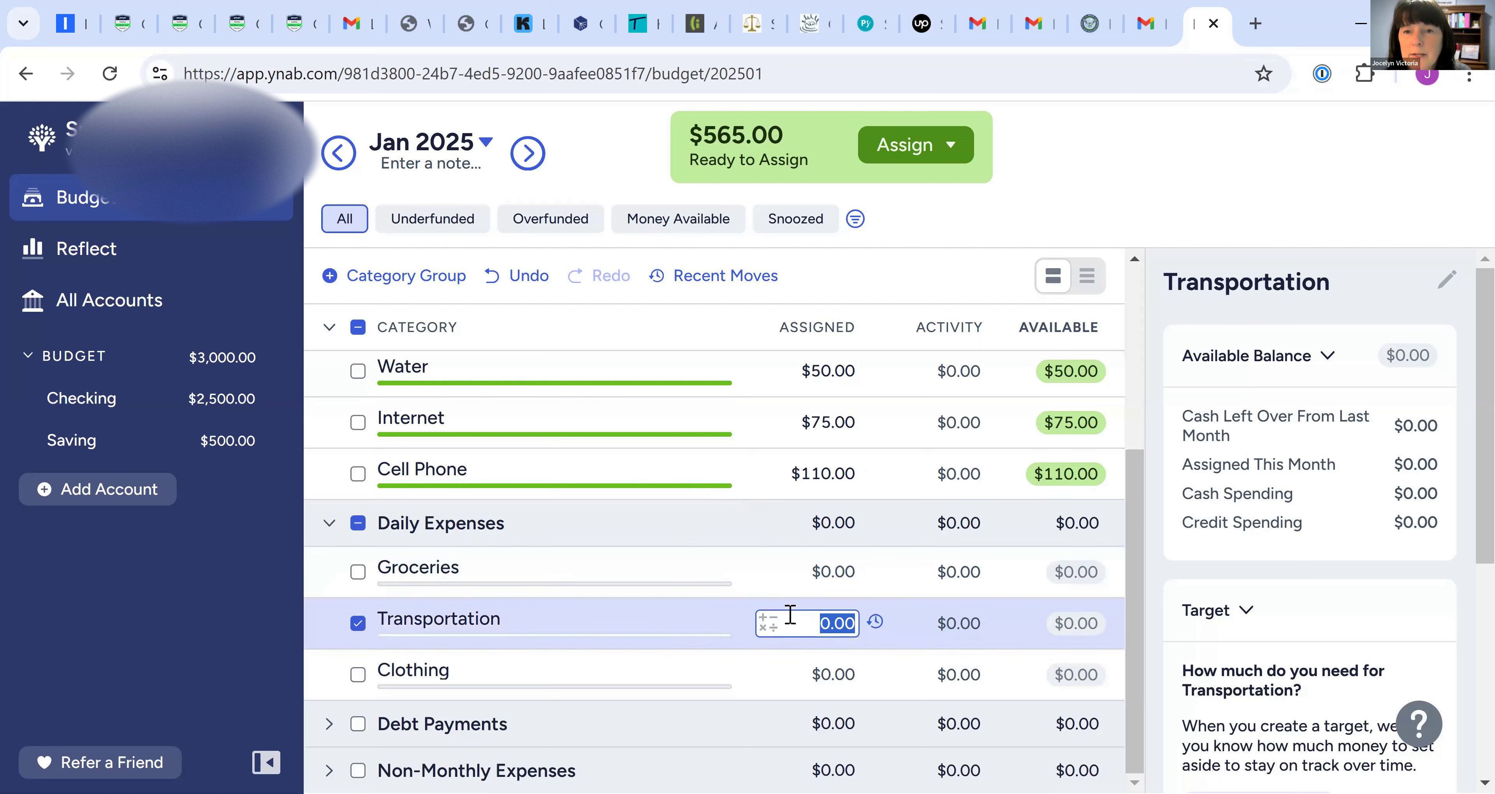
pyautogui.click(809, 579)
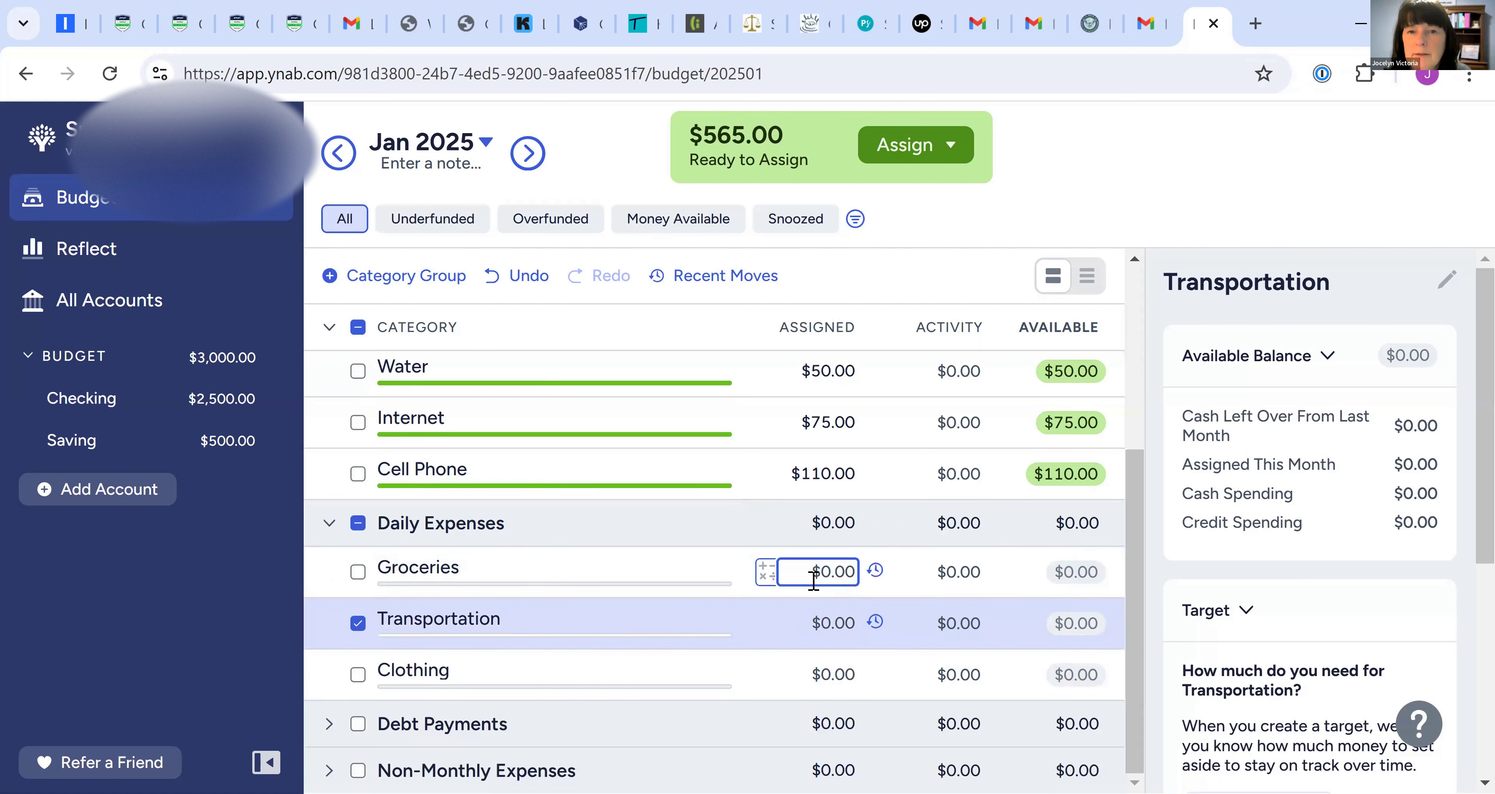
pyautogui.click(813, 581)
pyautogui.write('300')
pyautogui.press('Return')
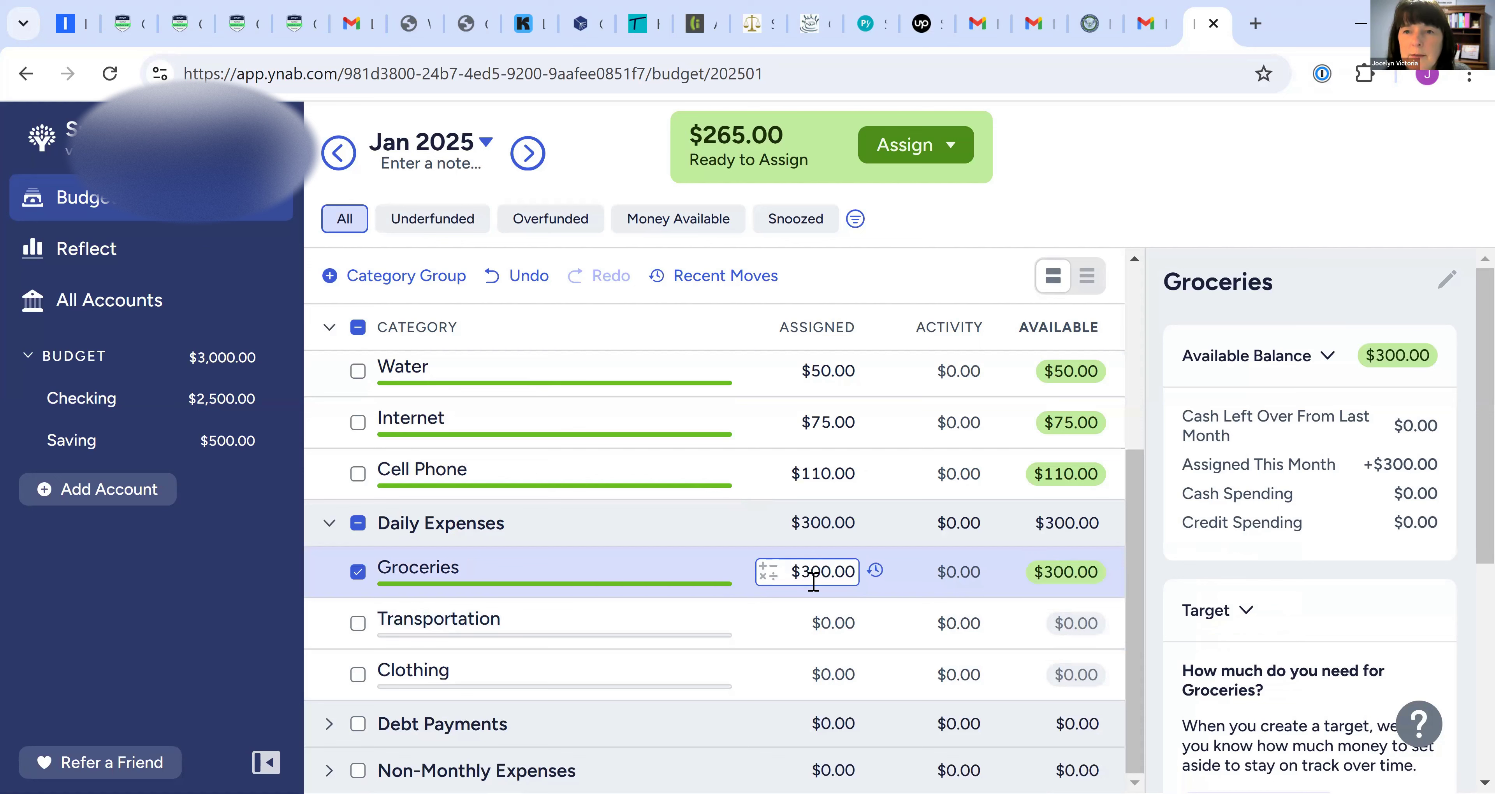
# Step: Assign $200 to Transportation under Daily Expenses
pyautogui.click(810, 628)
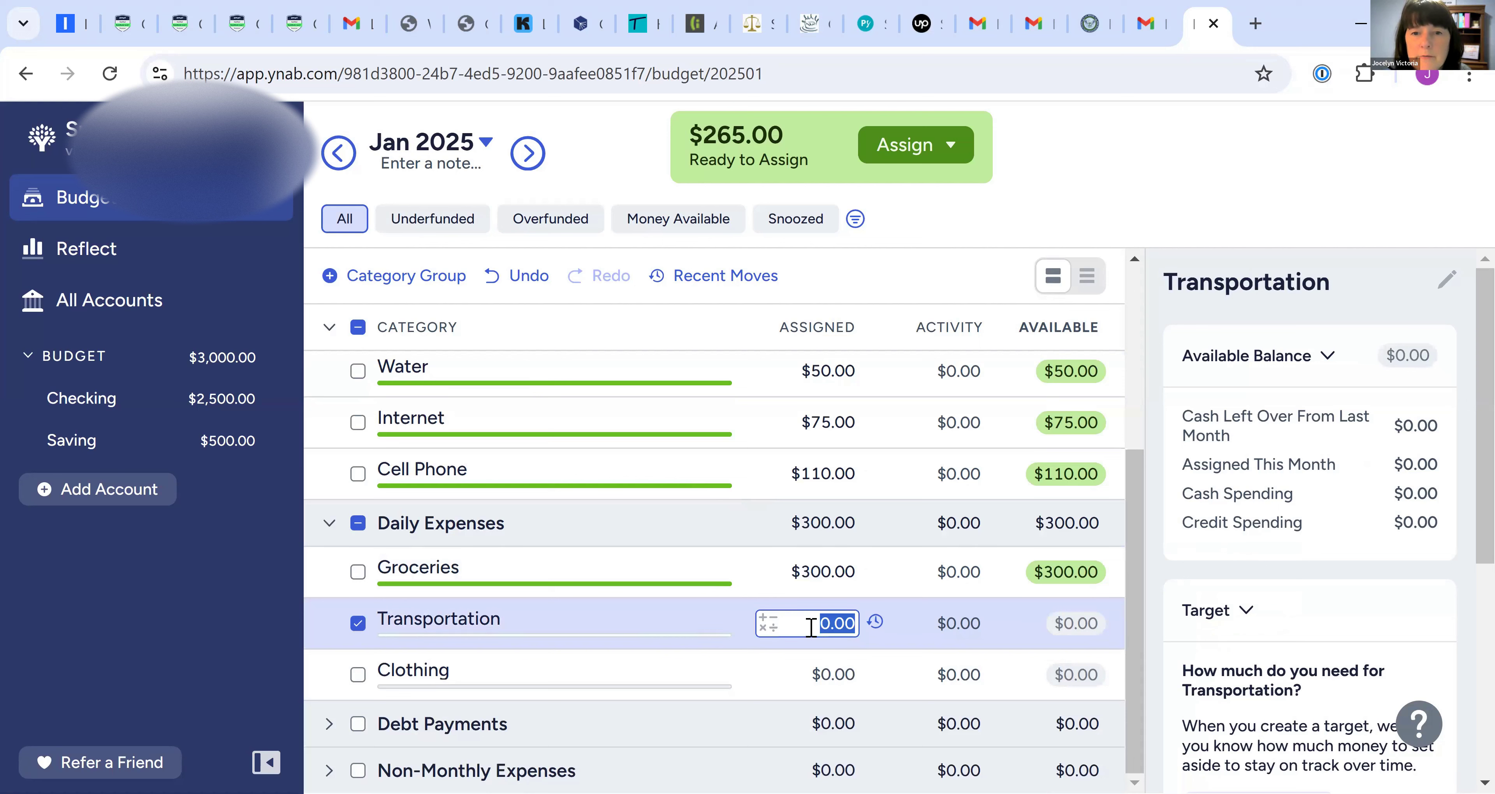
pyautogui.write('2')
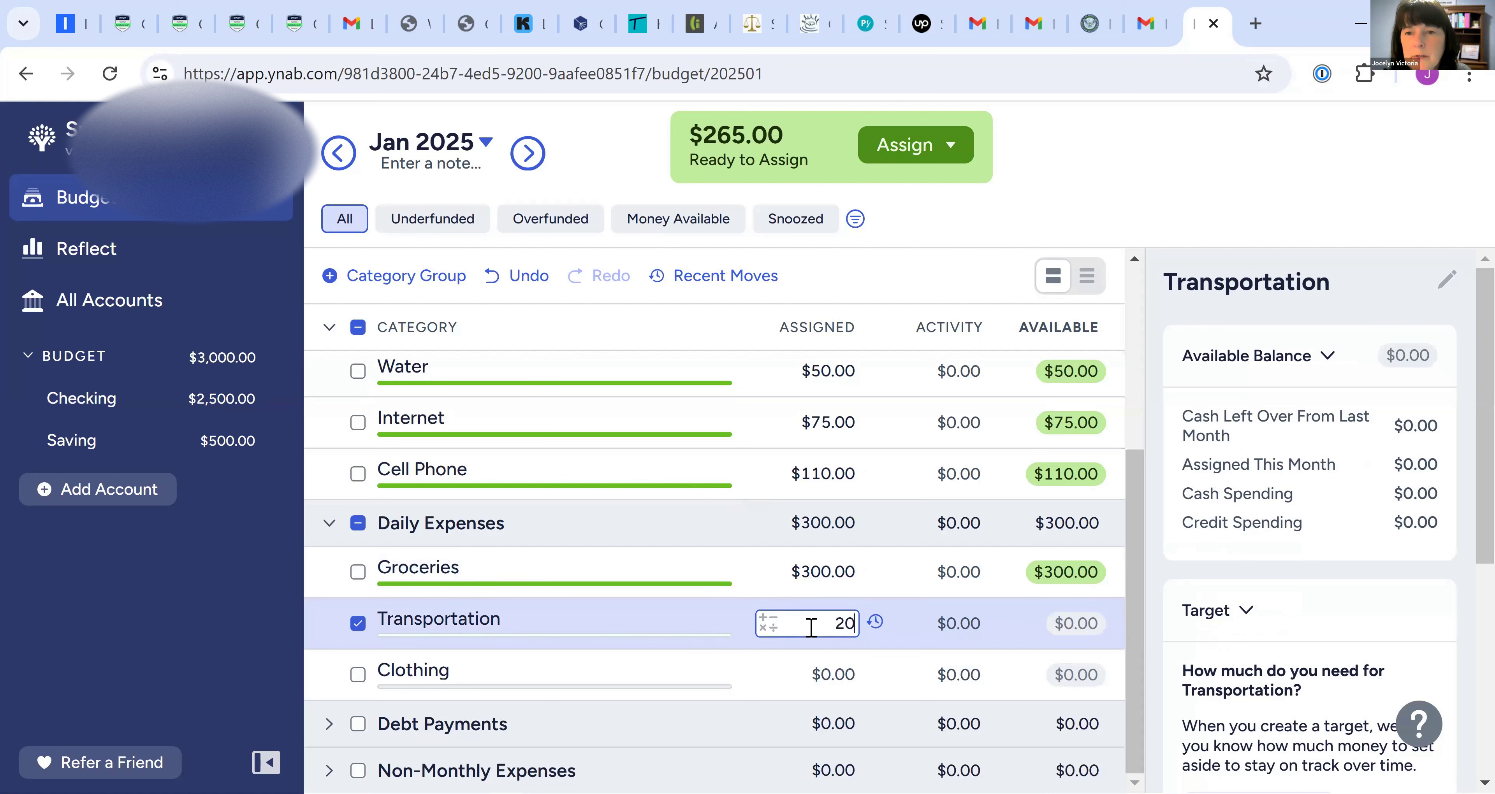
pyautogui.press('Return')
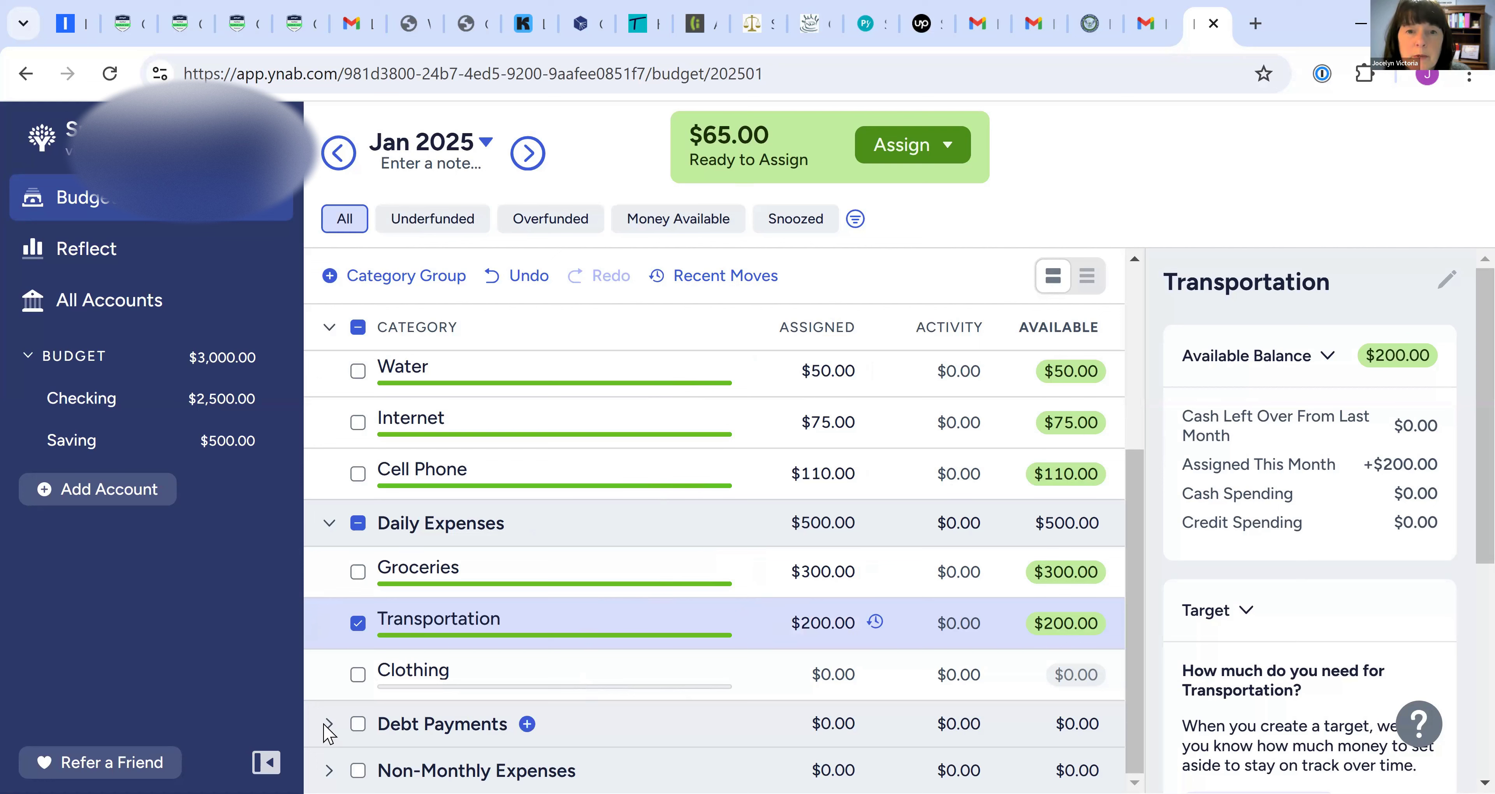
# Step: Expand the Debt Payments group to show its Credit Card, Auto Loan and Student Loan categories
pyautogui.click(337, 726)
pyautogui.click(329, 726)
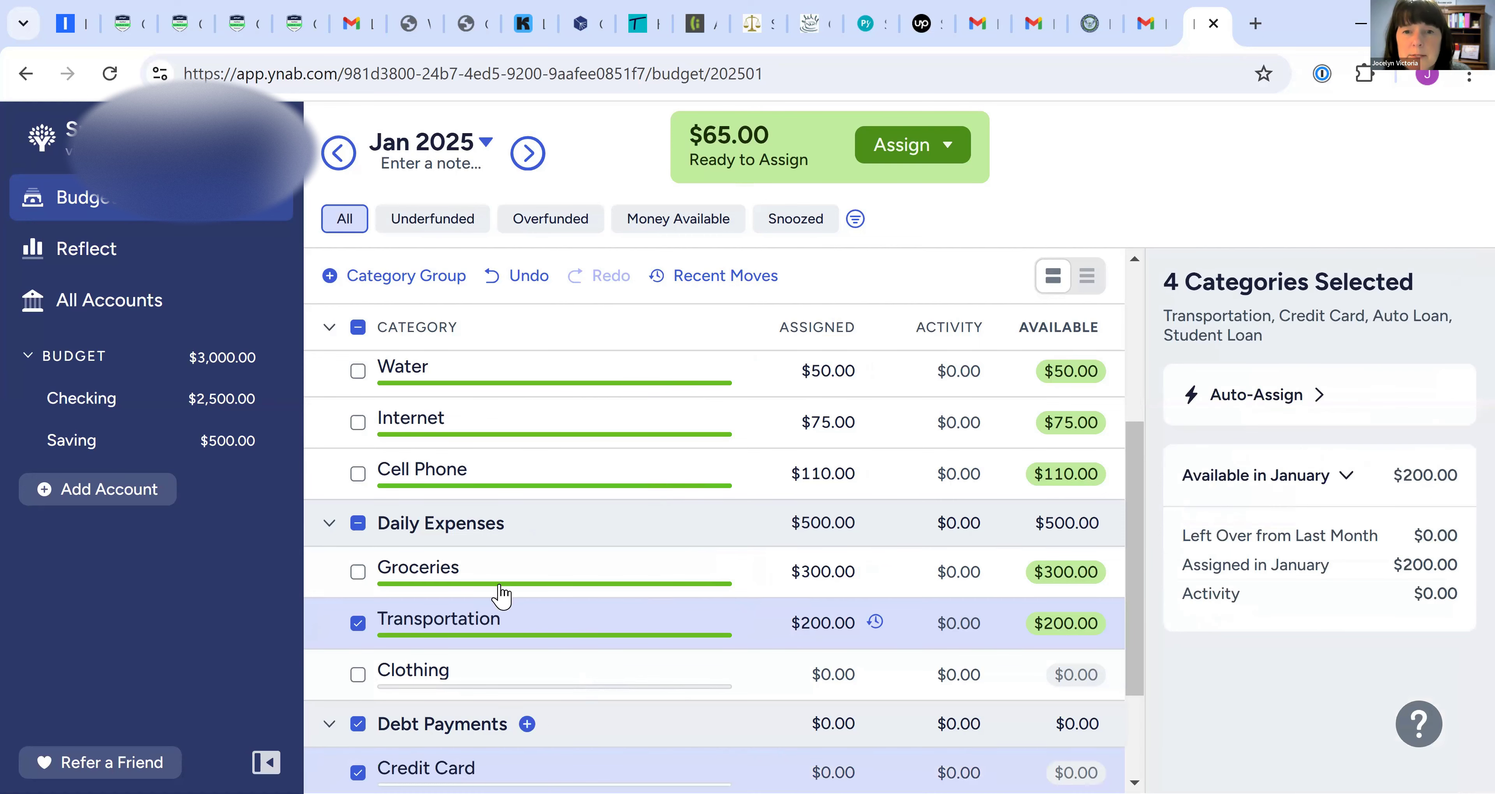
pyautogui.scroll(-3, 464, 616)
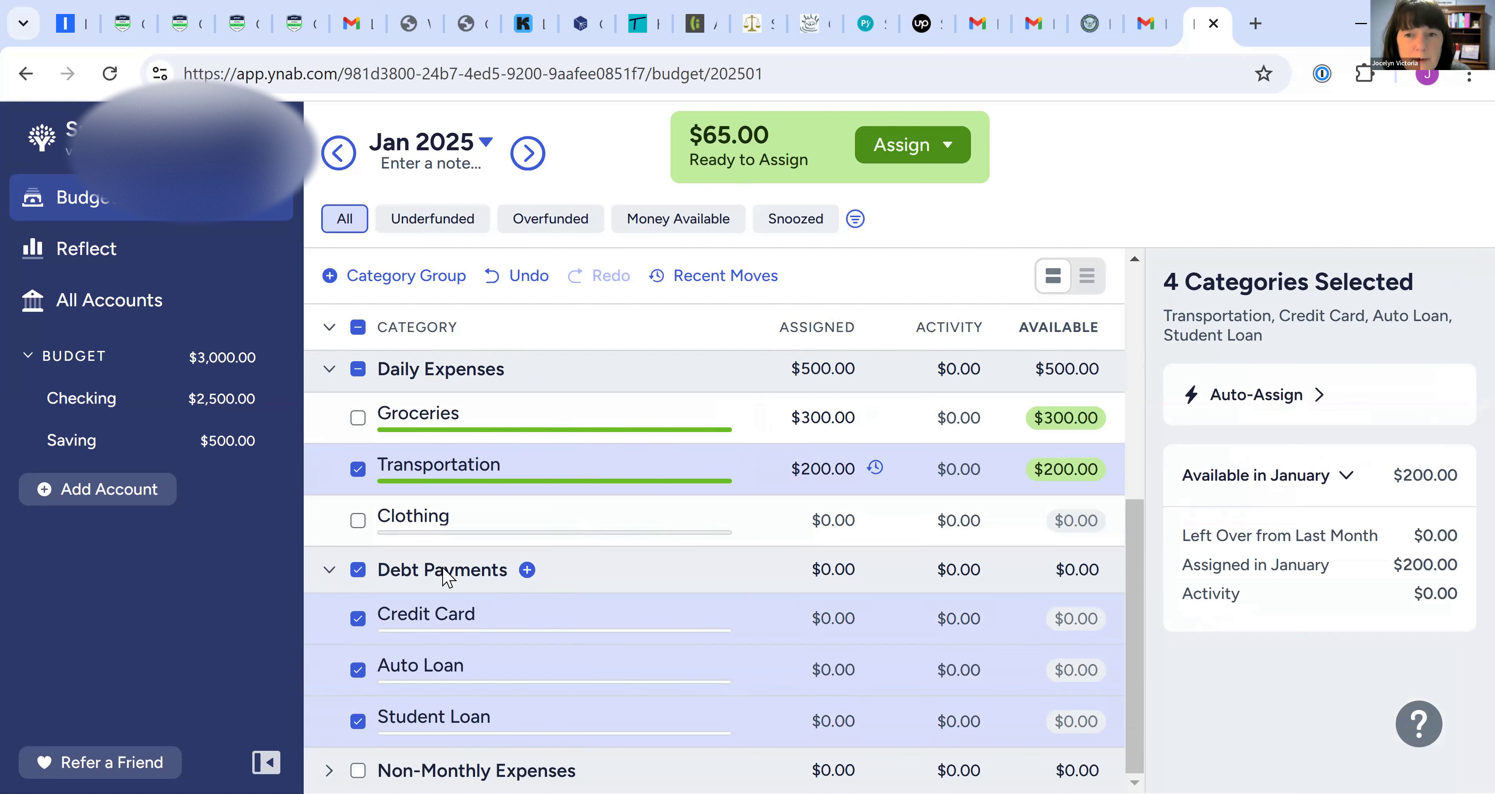
pyautogui.click(761, 617)
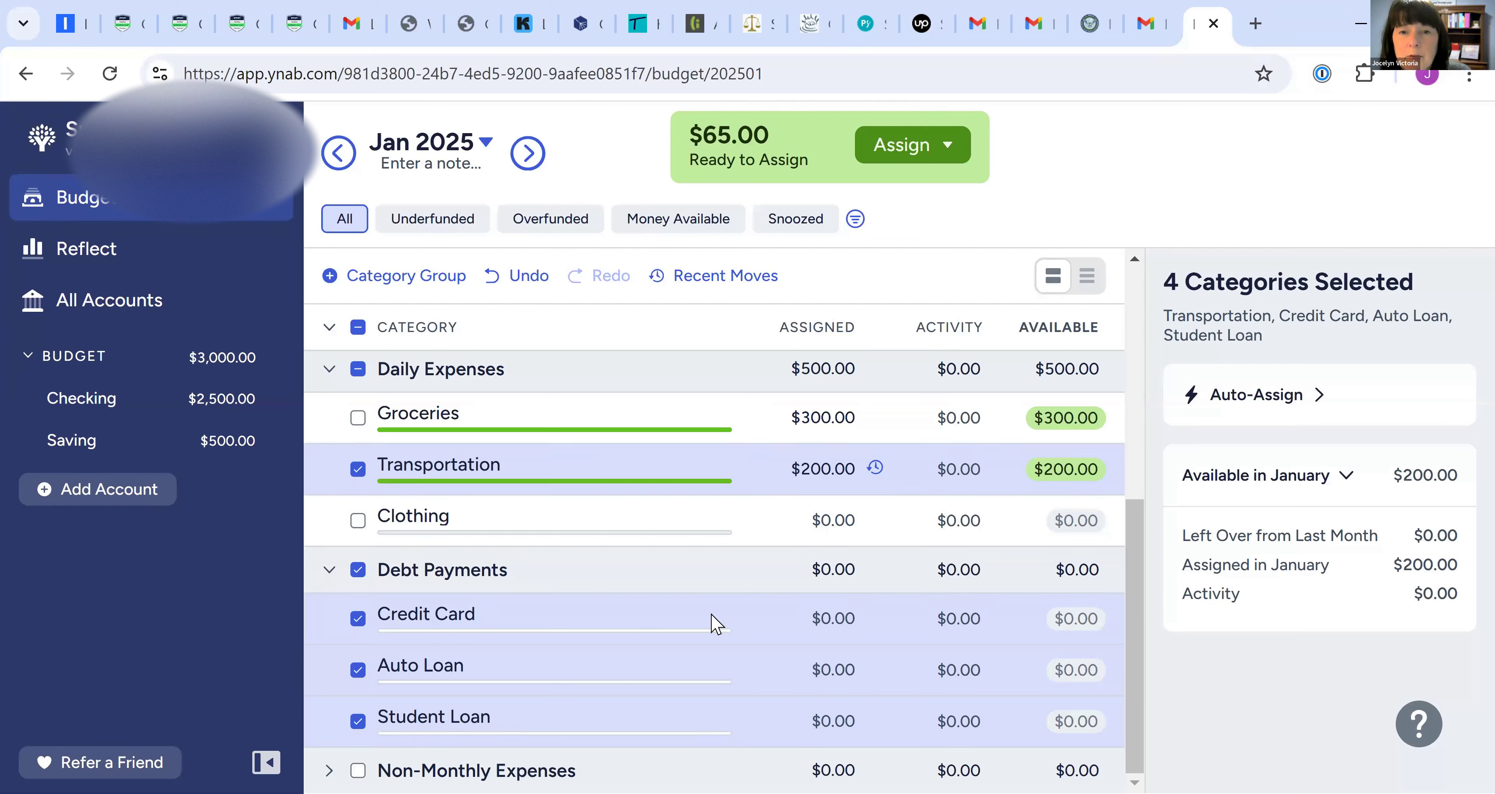
# Step: Add a new category named Oops to the Daily Expenses group
pyautogui.scroll(2, 516, 636)
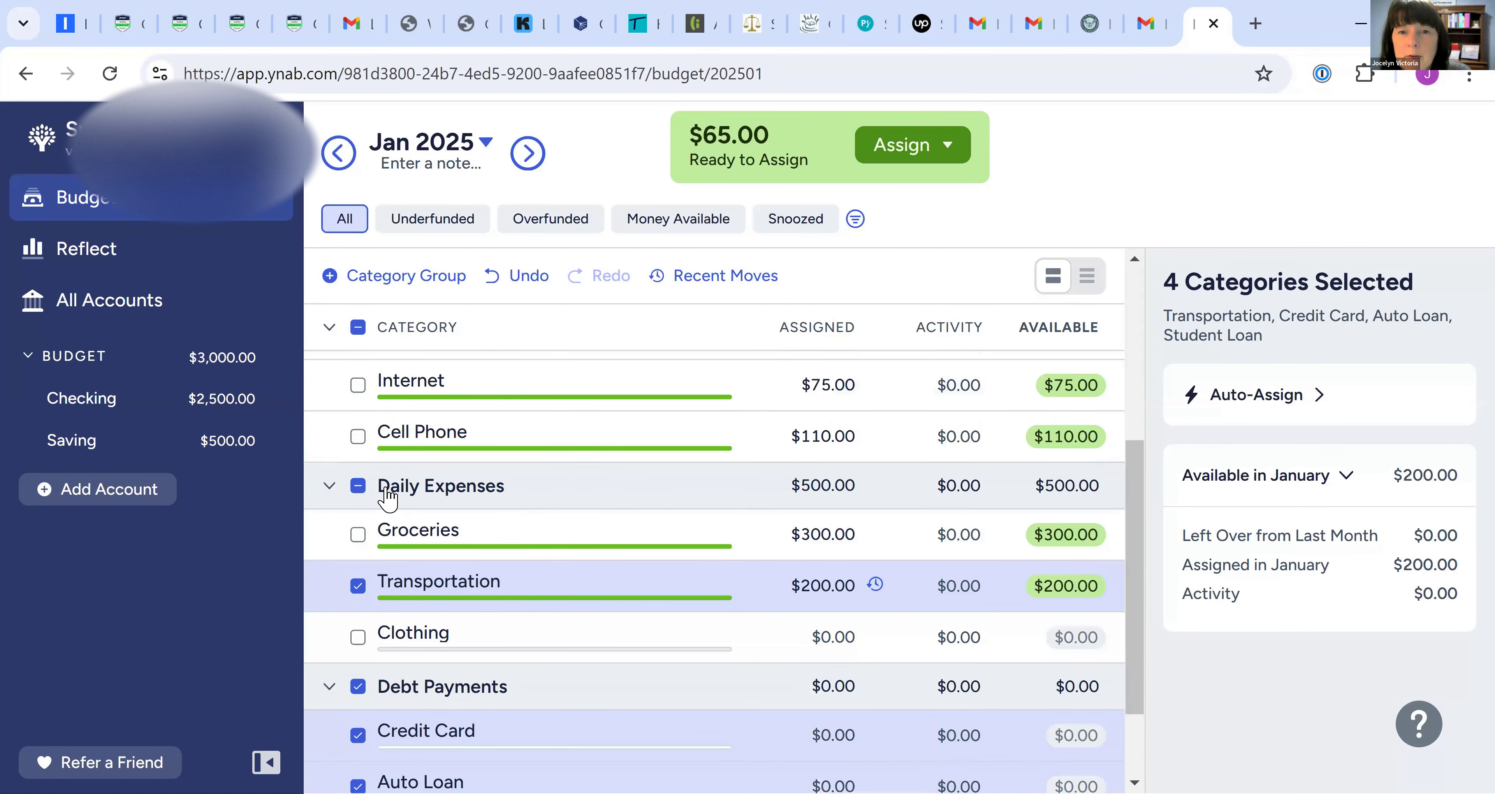
pyautogui.scroll(-2, 383, 464)
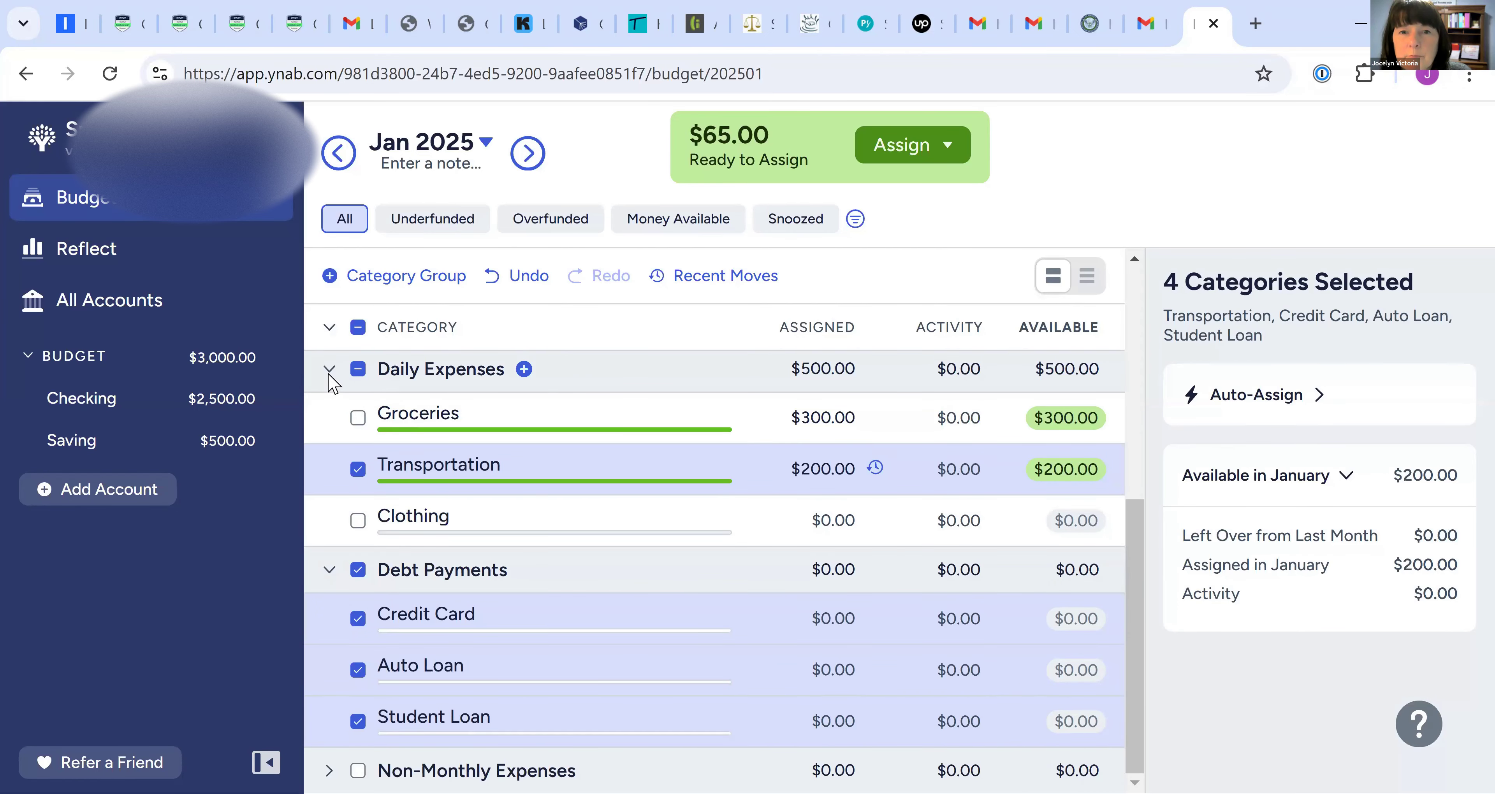
pyautogui.click(329, 371)
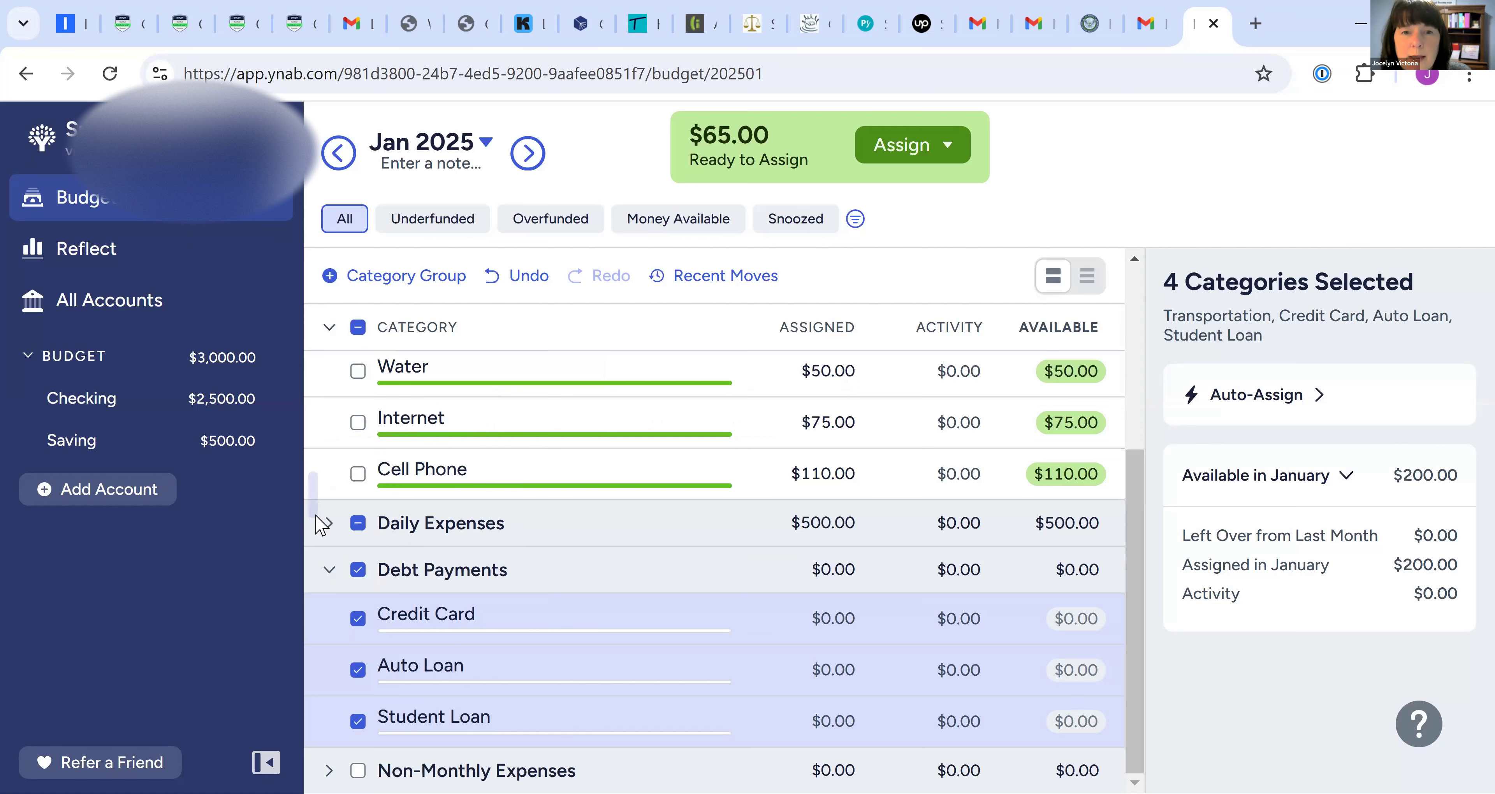
pyautogui.click(329, 524)
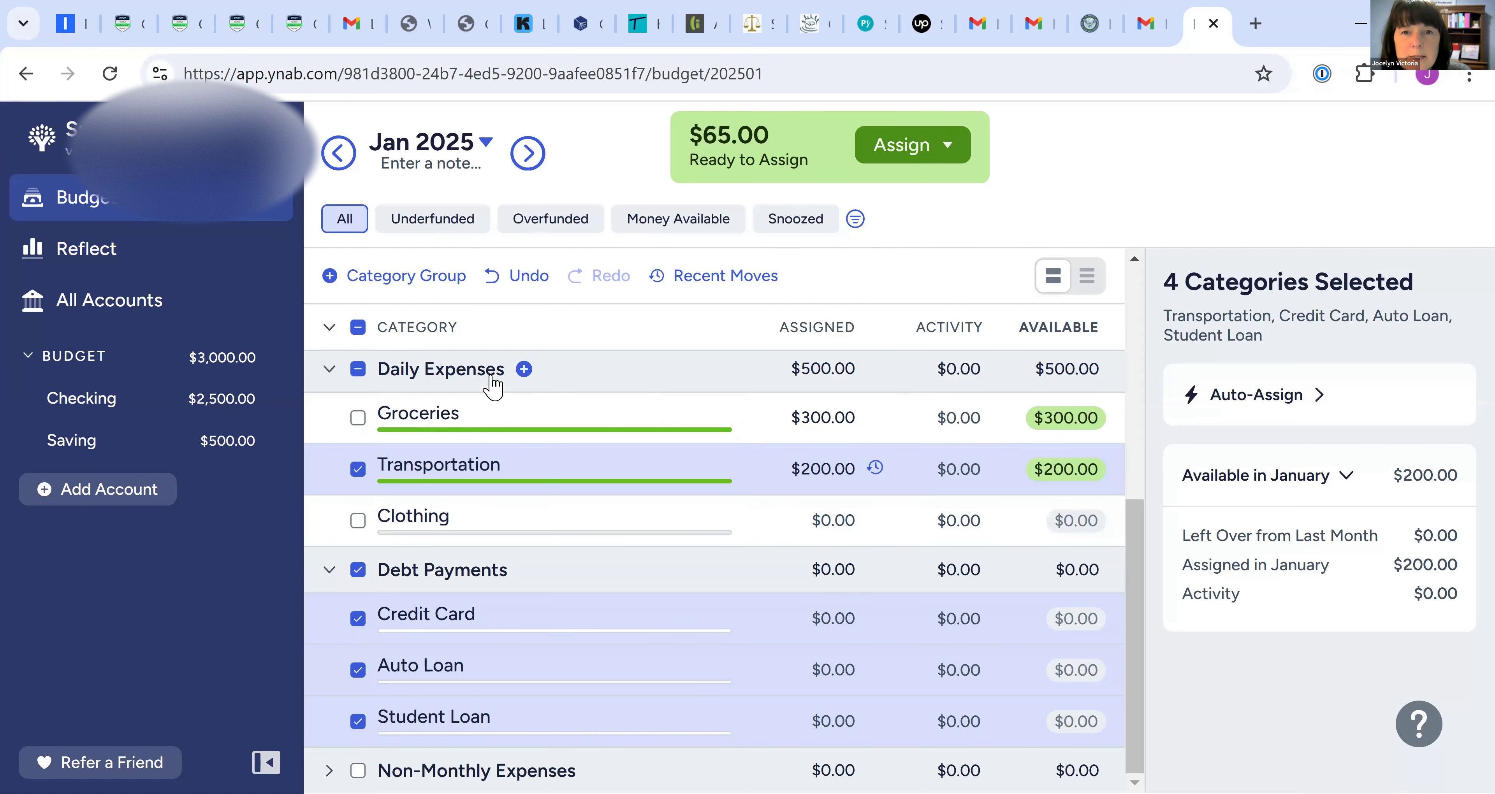
pyautogui.click(525, 370)
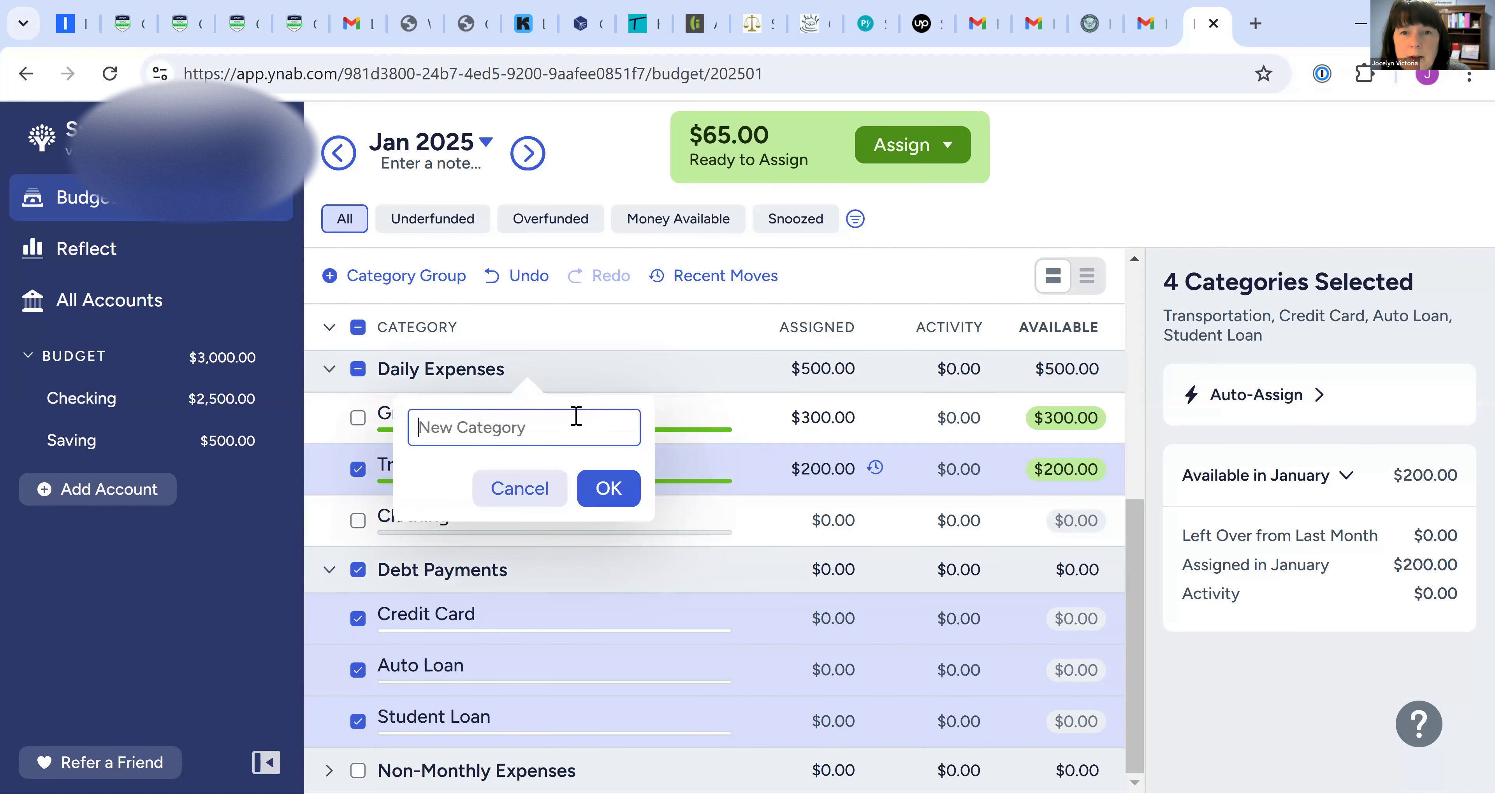
pyautogui.write('D')
pyautogui.press('BackSpace')
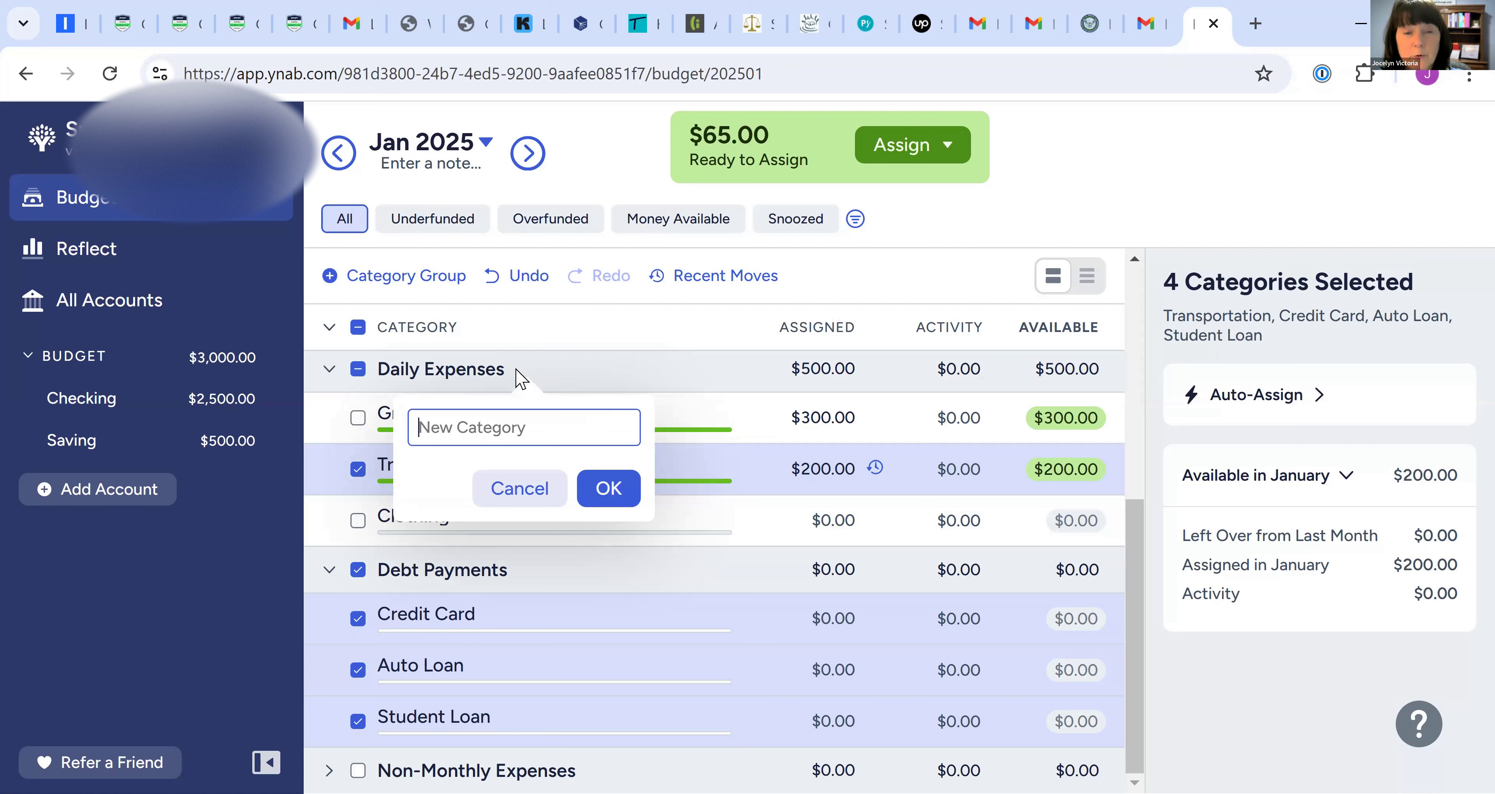
pyautogui.write('Oo')
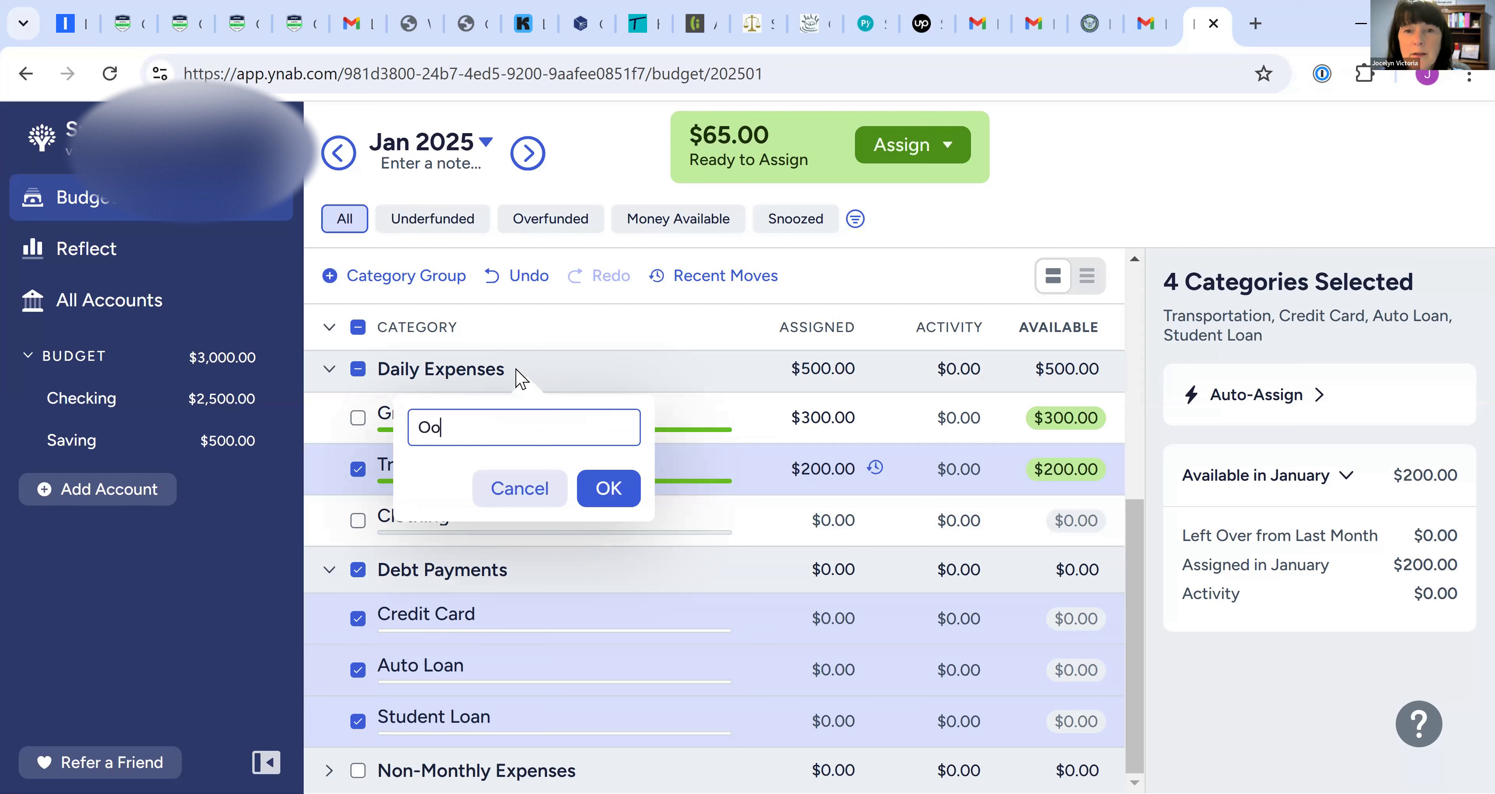
pyautogui.write('ps')
pyautogui.click(614, 492)
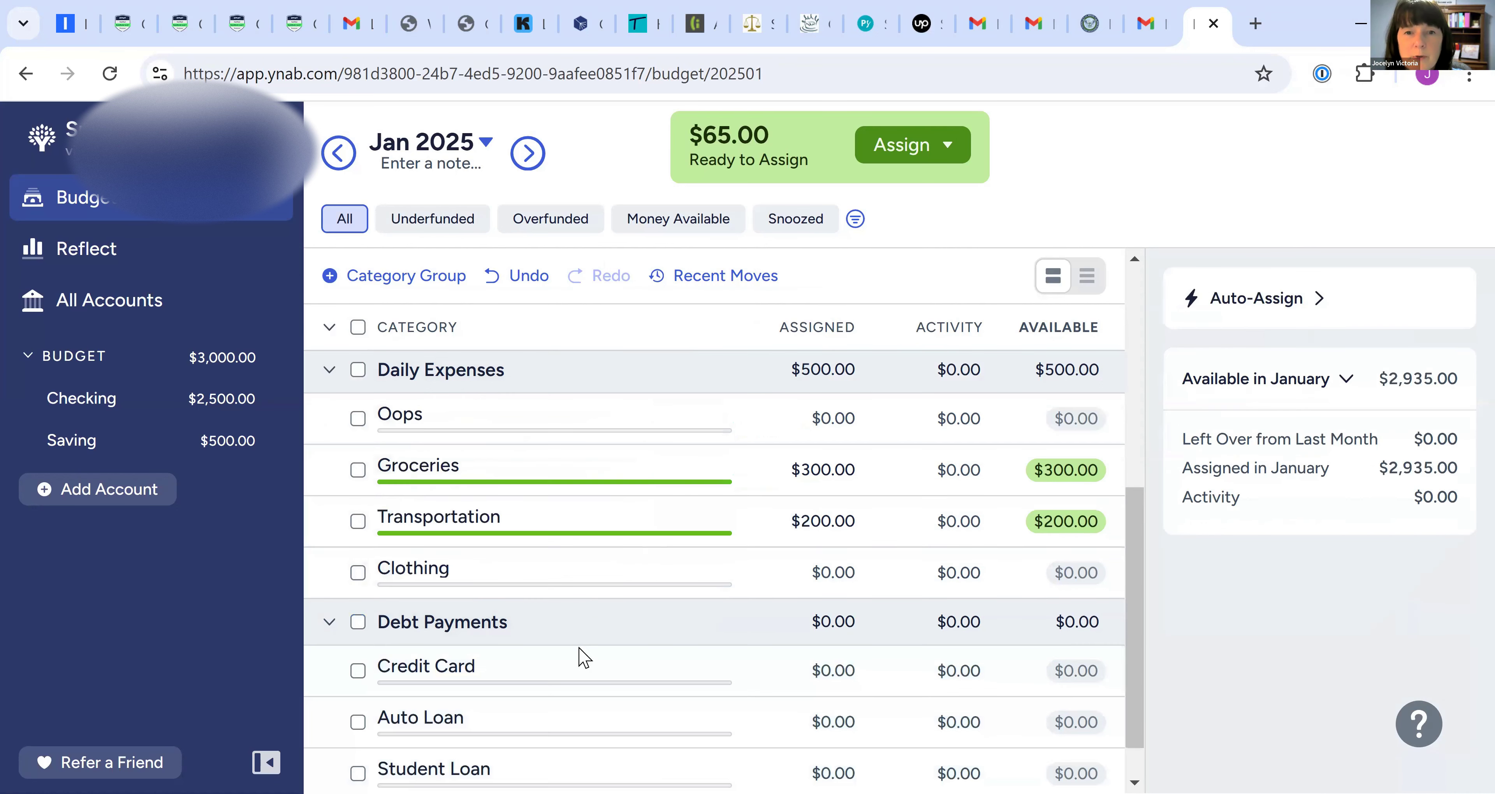
# Step: Move the Oops category below Clothing in Daily Expenses, assign $65 to it and deselect it
pyautogui.scroll(-1, 496, 633)
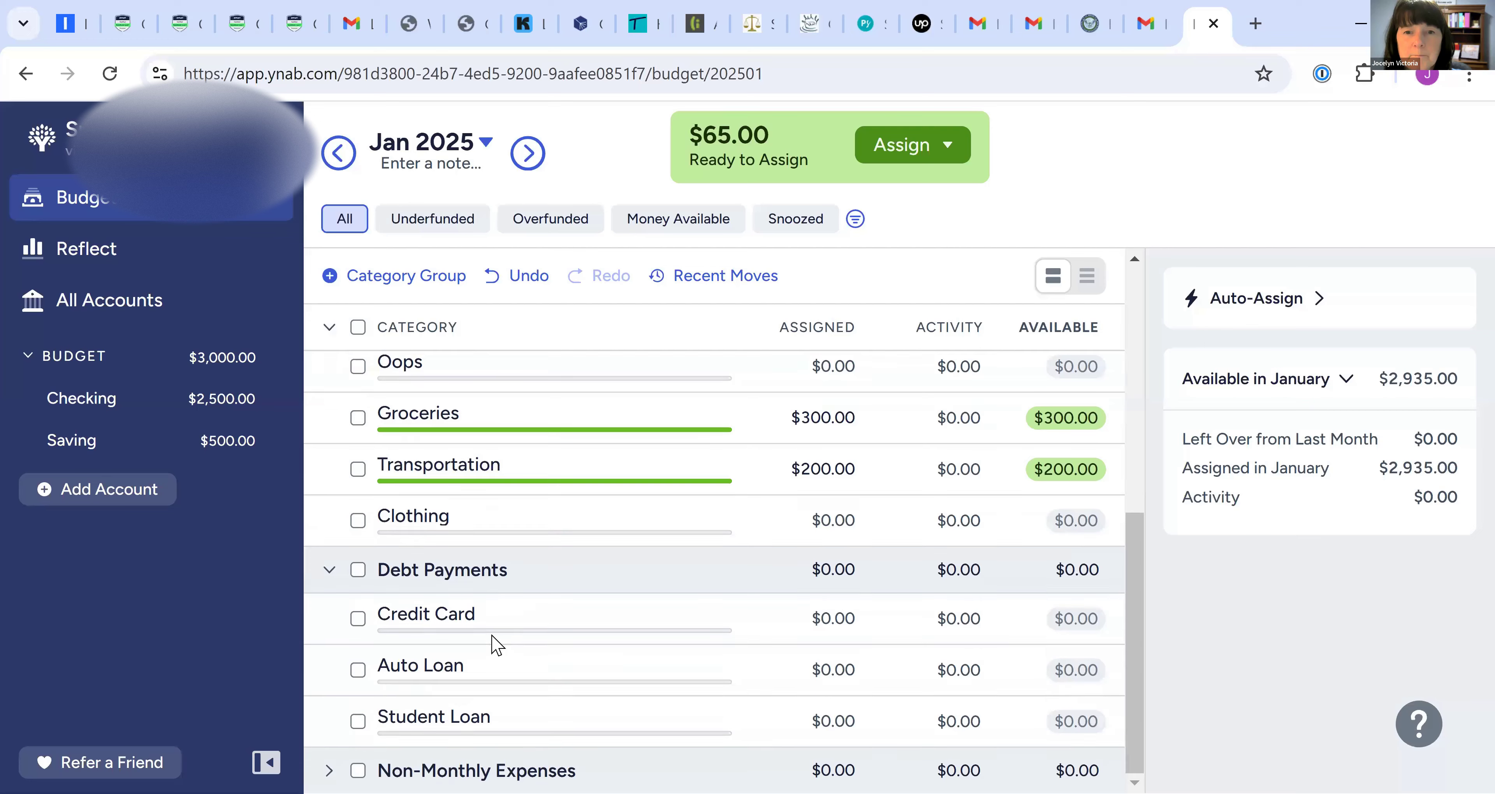
pyautogui.scroll(2, 456, 482)
pyautogui.moveTo(429, 492); pyautogui.dragTo(491, 684)
pyautogui.click(845, 632)
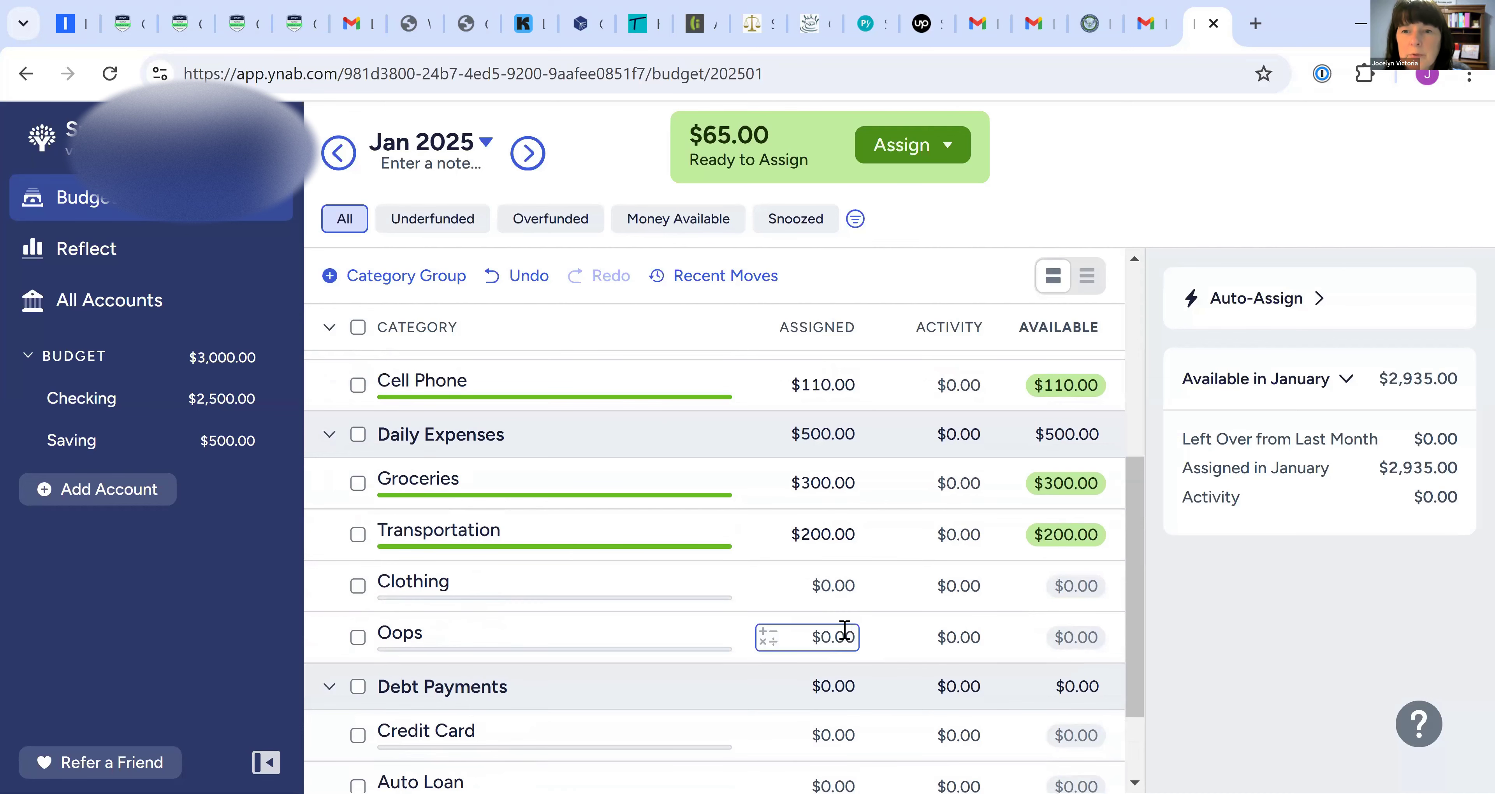
pyautogui.write('65')
pyautogui.press('Return')
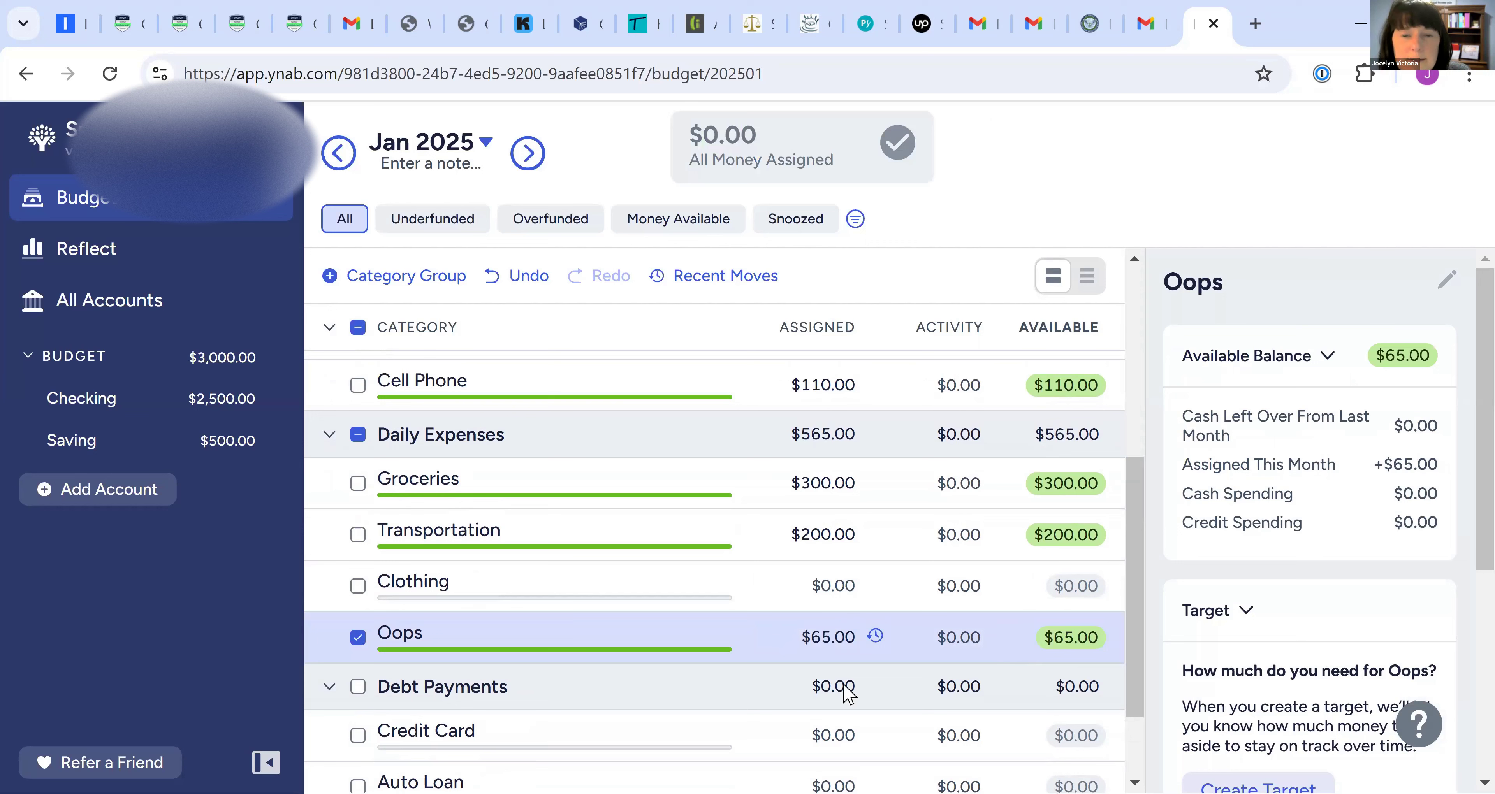
pyautogui.click(357, 638)
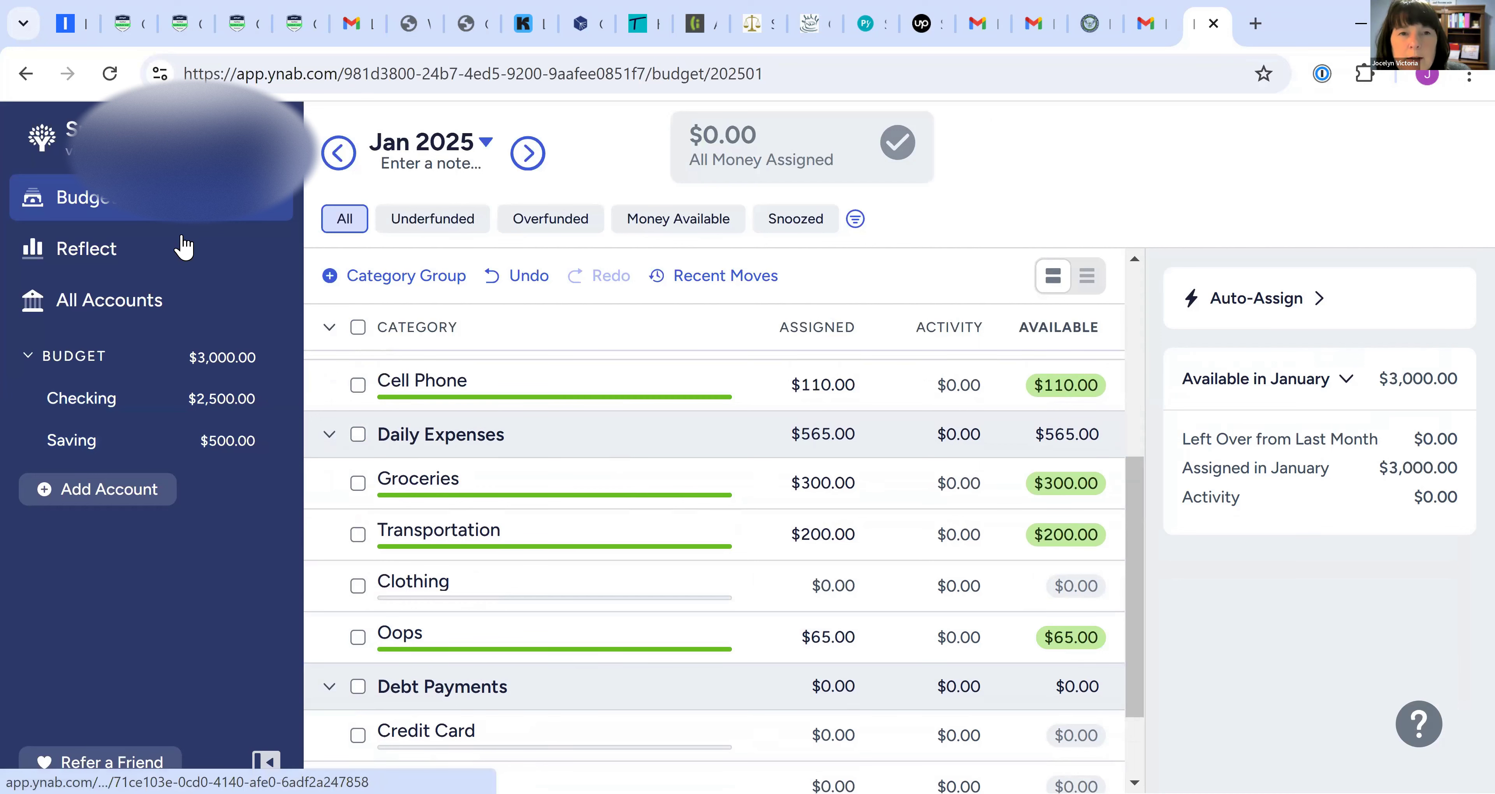
# Step: Start a new transaction in the Checking account with Grocery as the payee, keeping the date 01/02/2025
pyautogui.scroll(5, 919, 581)
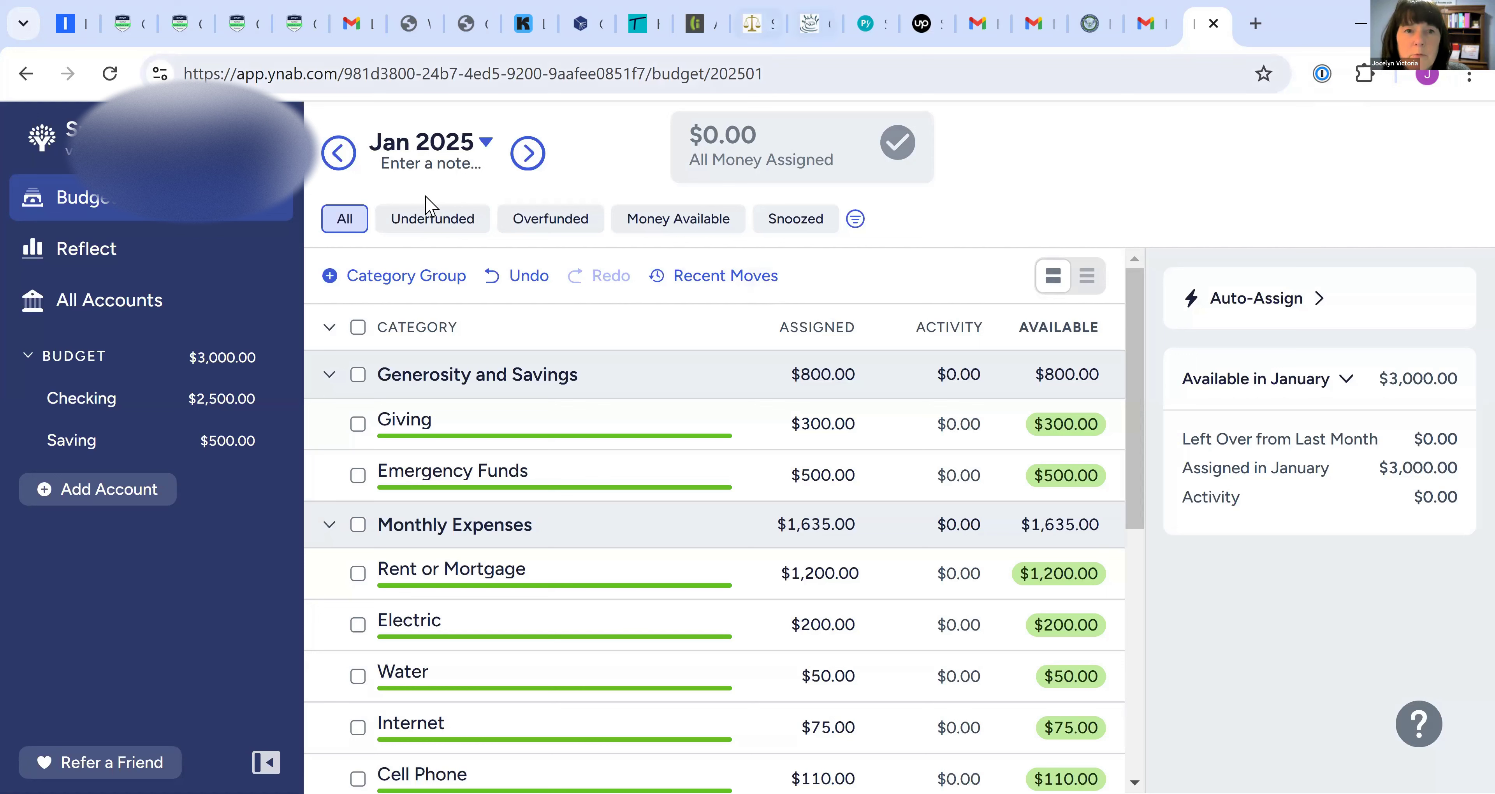
pyautogui.scroll(-7, 795, 473)
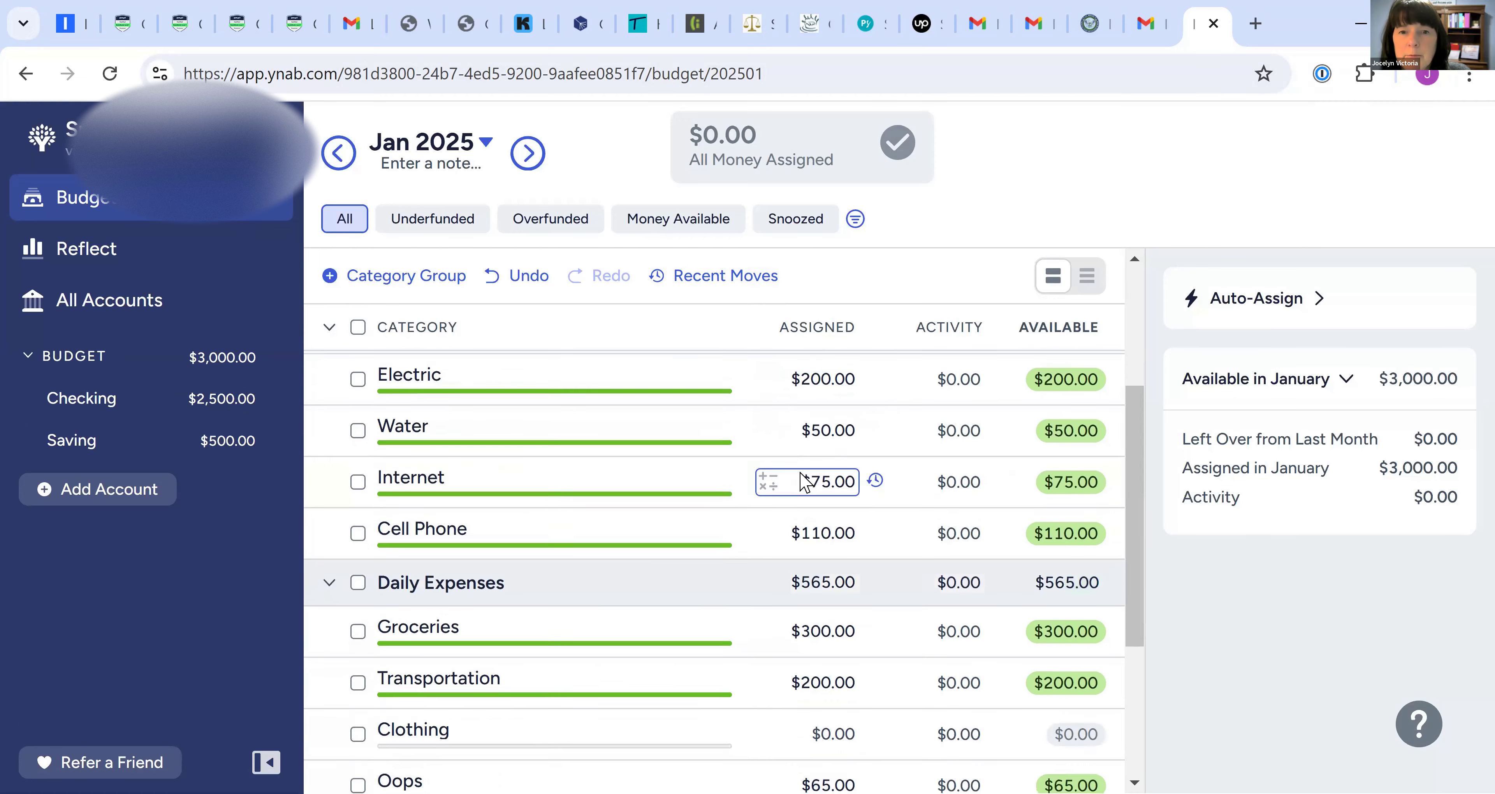
pyautogui.click(108, 403)
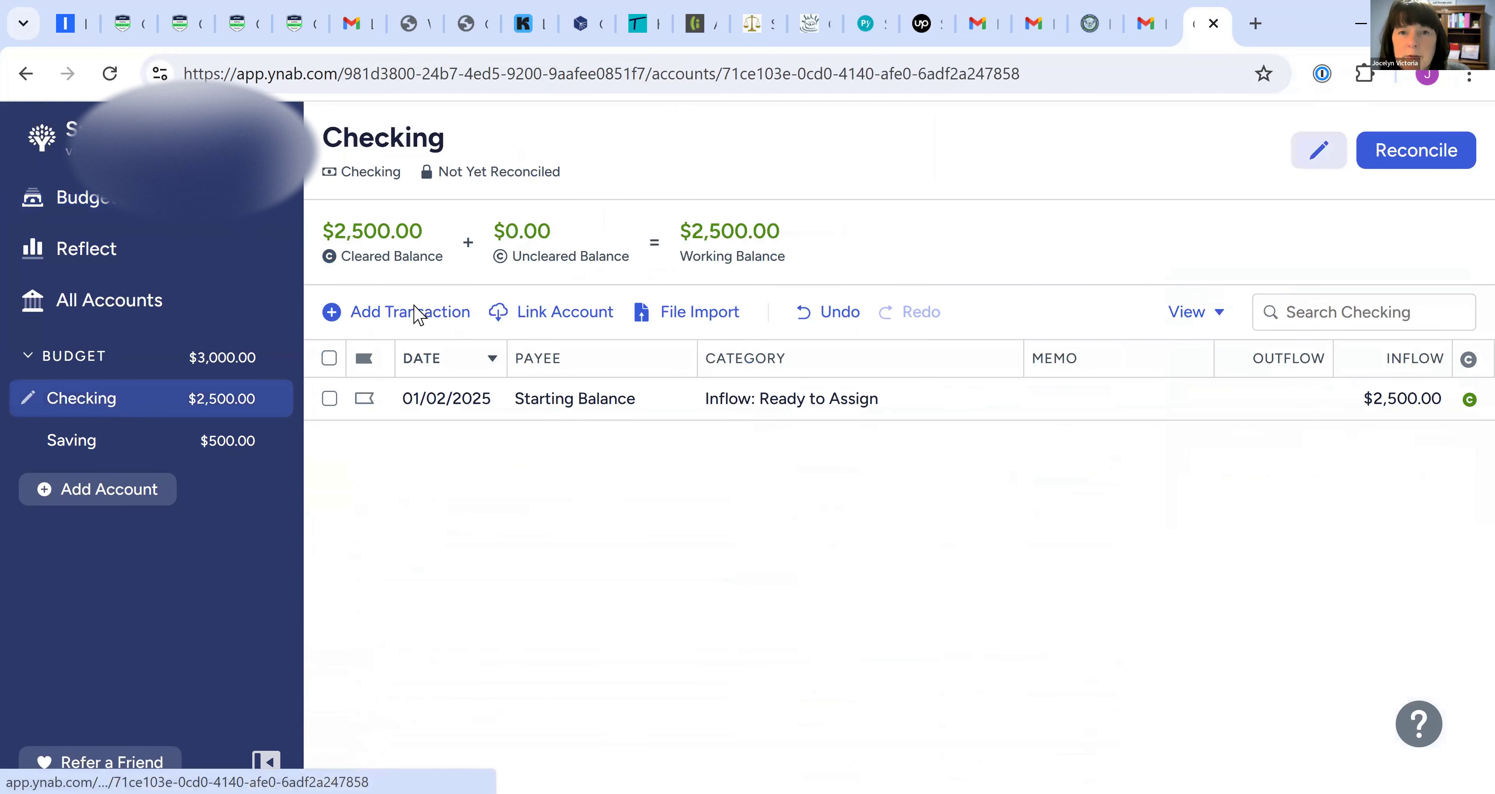
pyautogui.click(410, 312)
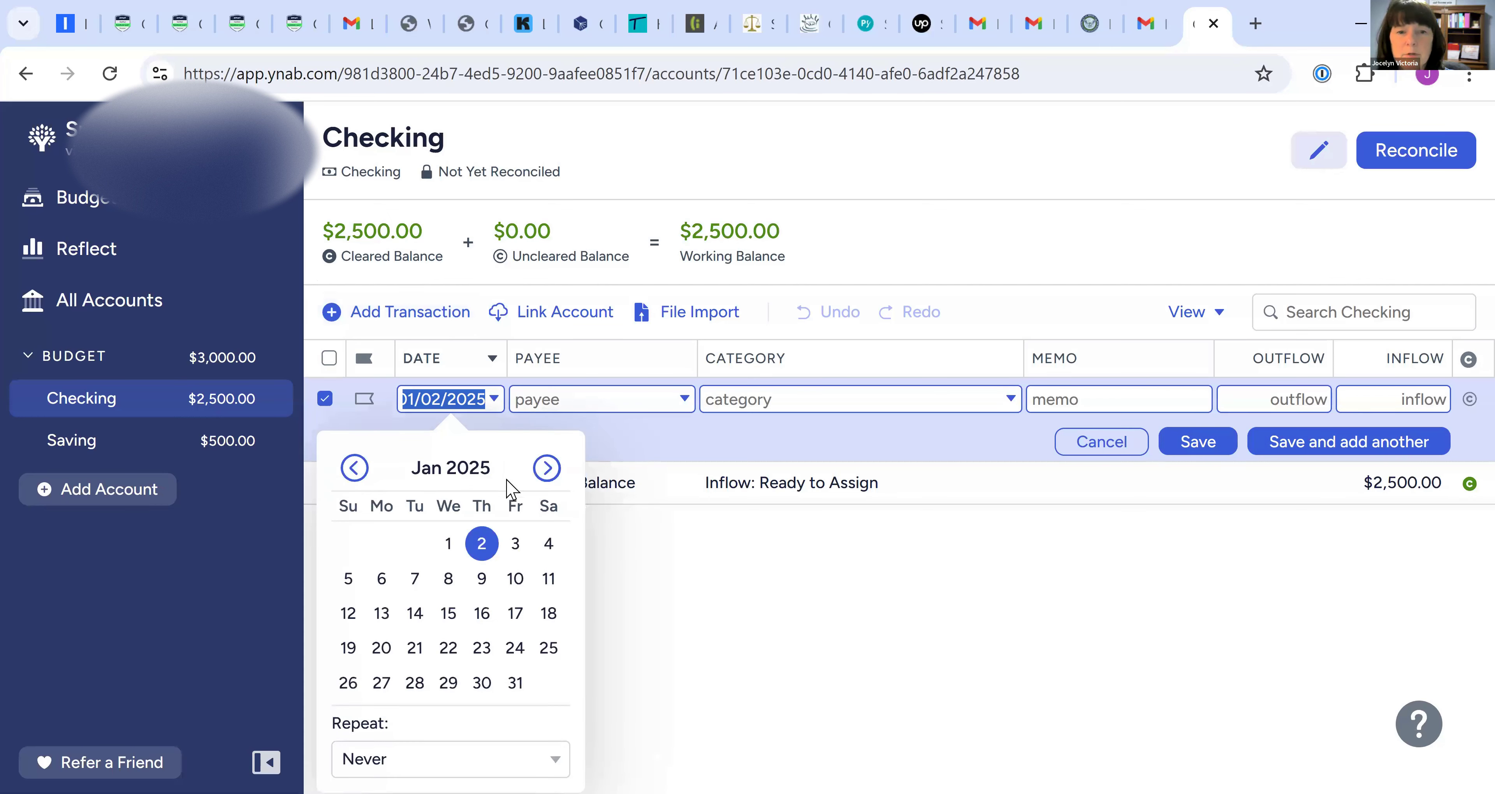
pyautogui.press('Tab')
pyautogui.write('G')
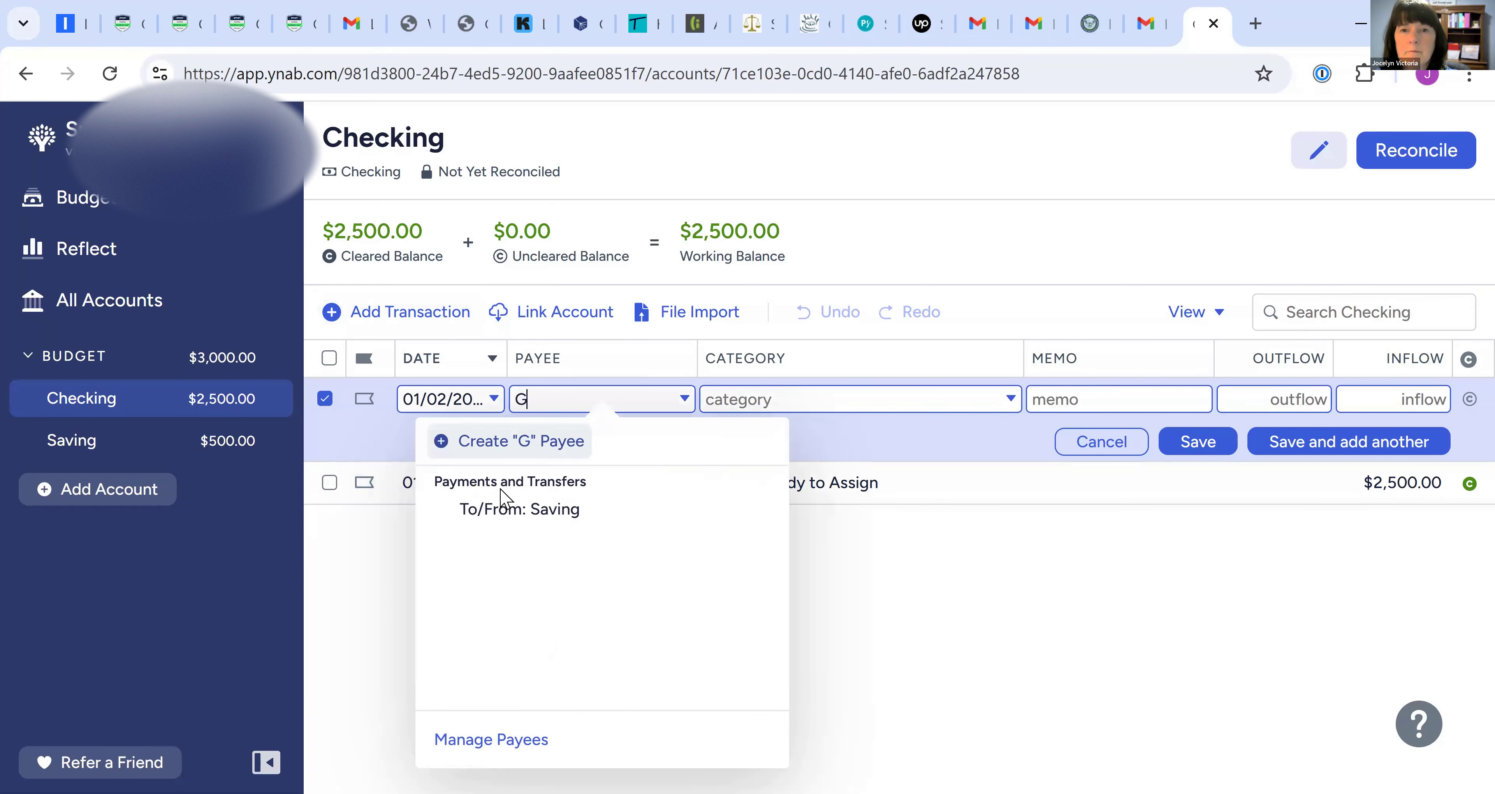
pyautogui.write('rocert')
pyautogui.press('BackSpace')
pyautogui.write('y')
# Step: Categorize the Grocery transaction under Groceries in Daily Expenses and check its payee and category
pyautogui.press('Tab')
pyautogui.write('gro')
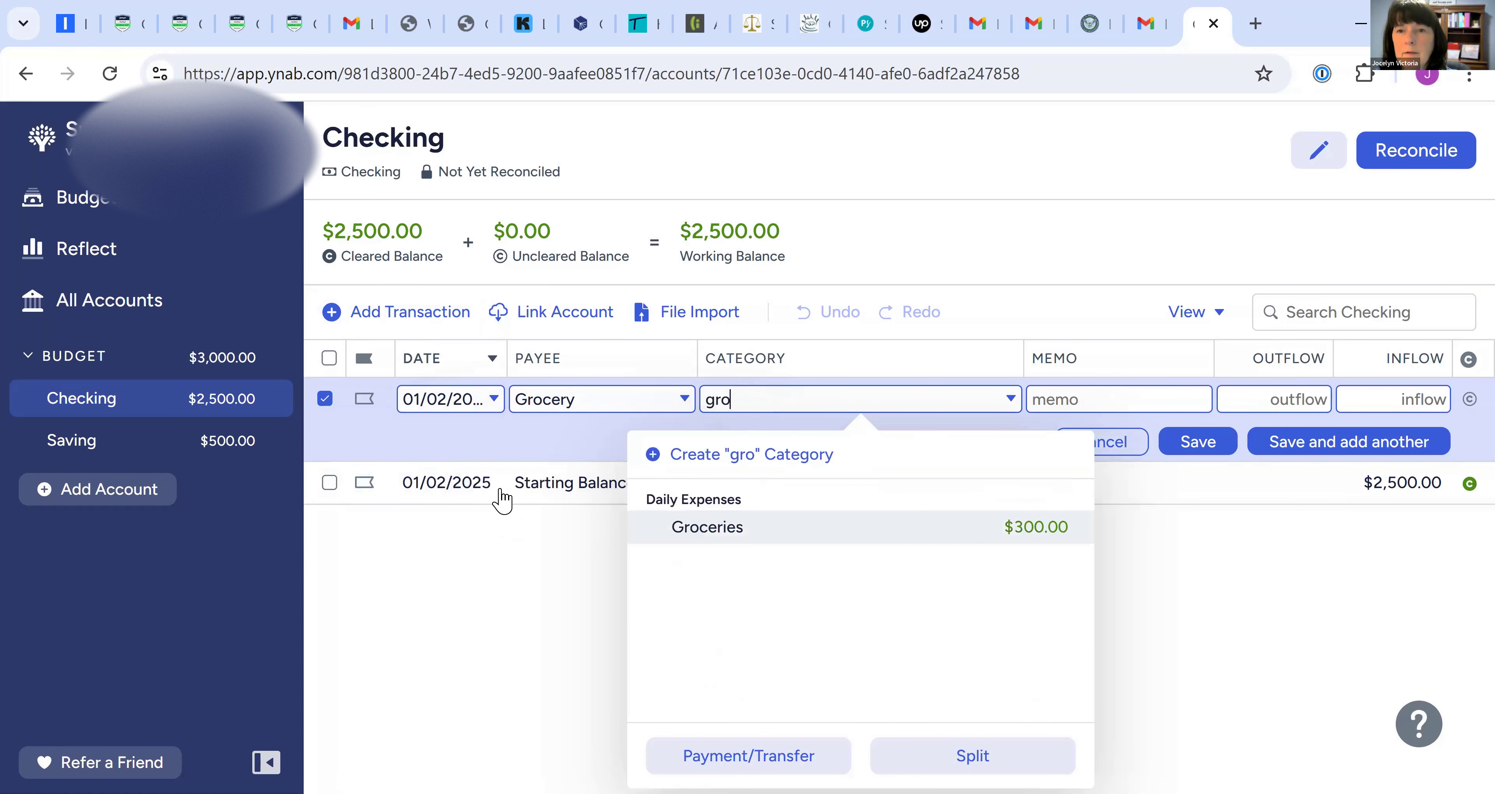
pyautogui.press('Tab')
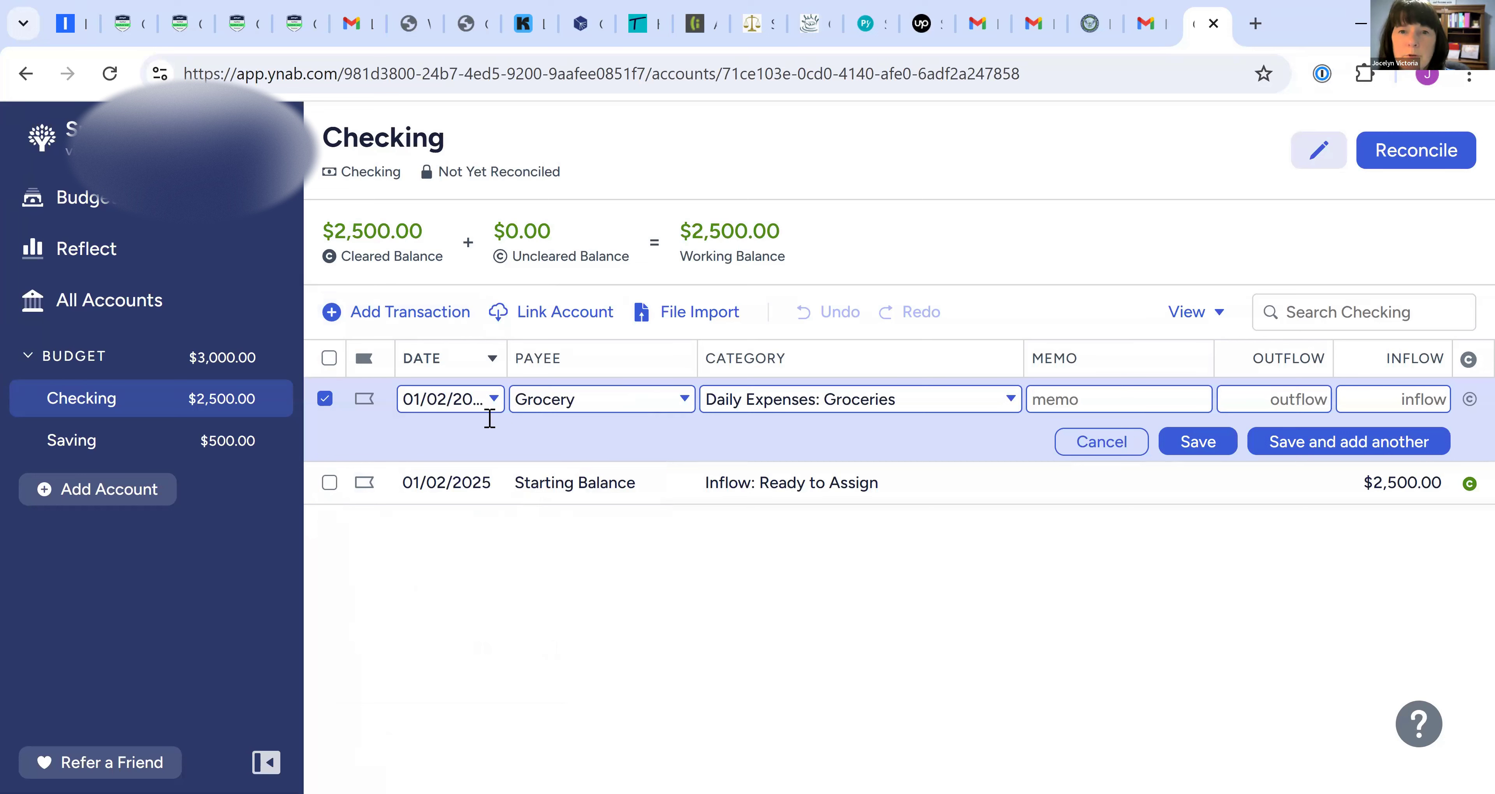
pyautogui.click(628, 399)
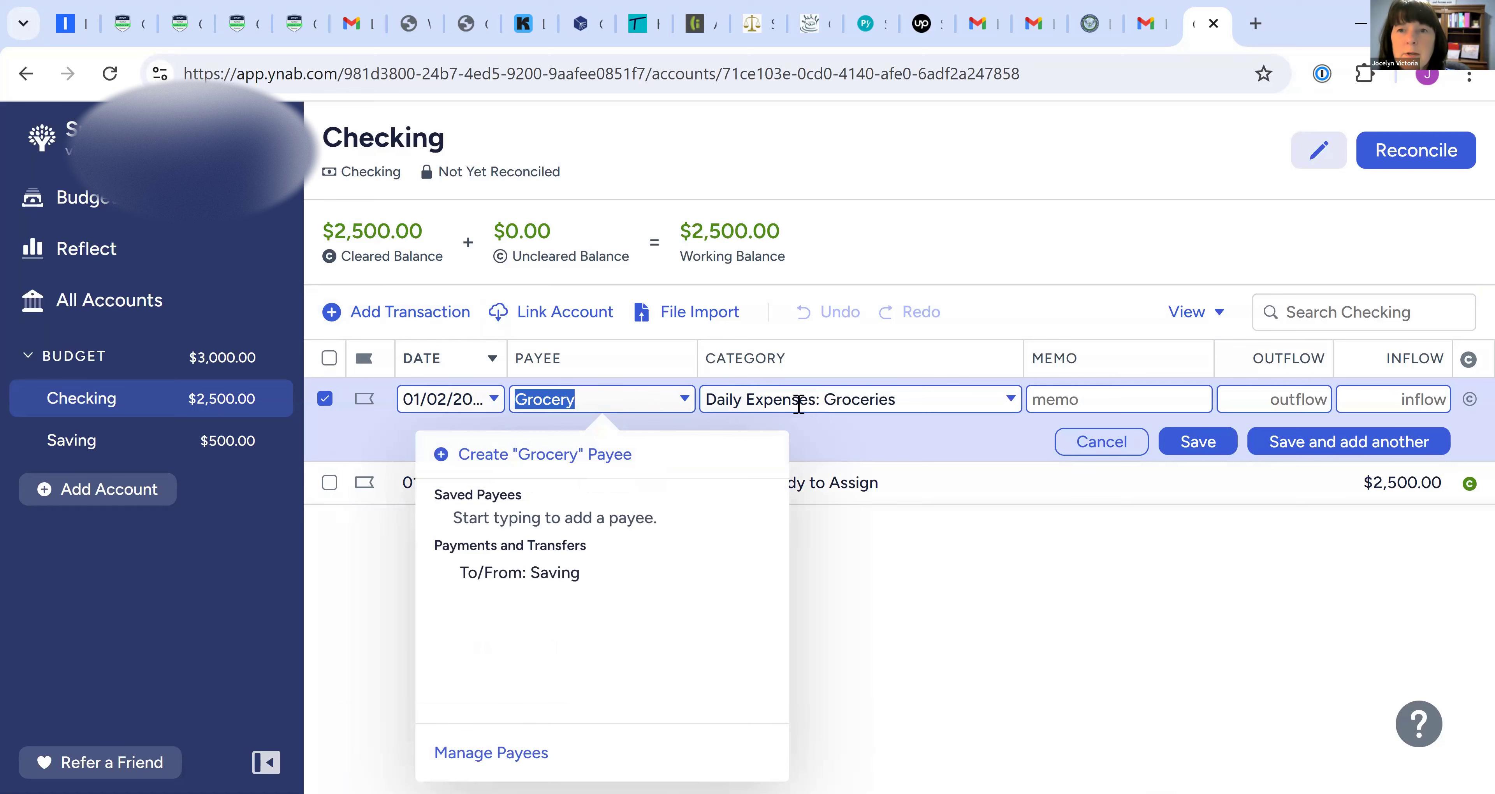
pyautogui.click(824, 403)
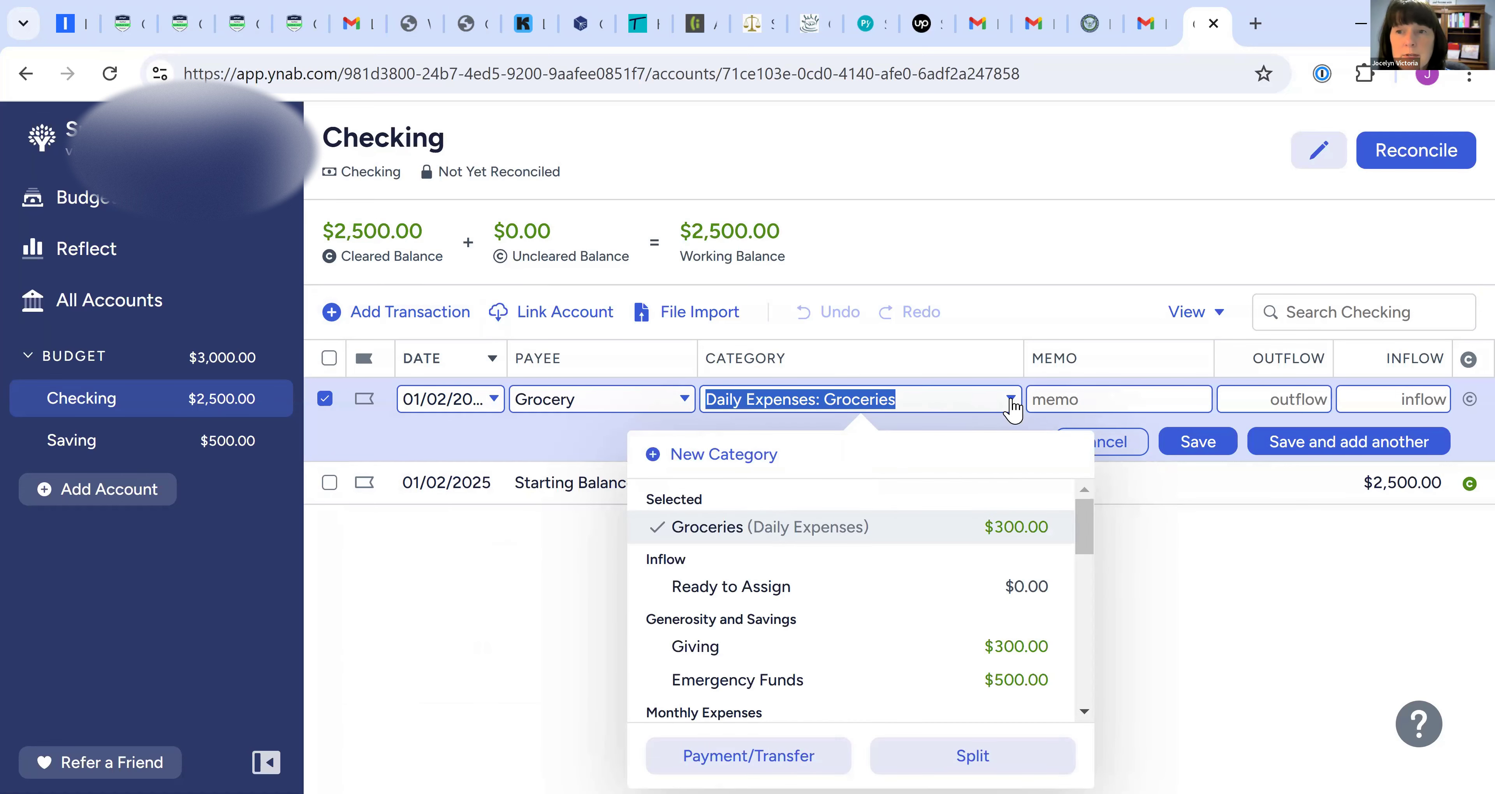
# Step: Give the Grocery transaction the memo "milk bread eggs" and an outflow of $100, and save it
pyautogui.click(1100, 399)
pyautogui.write('mil')
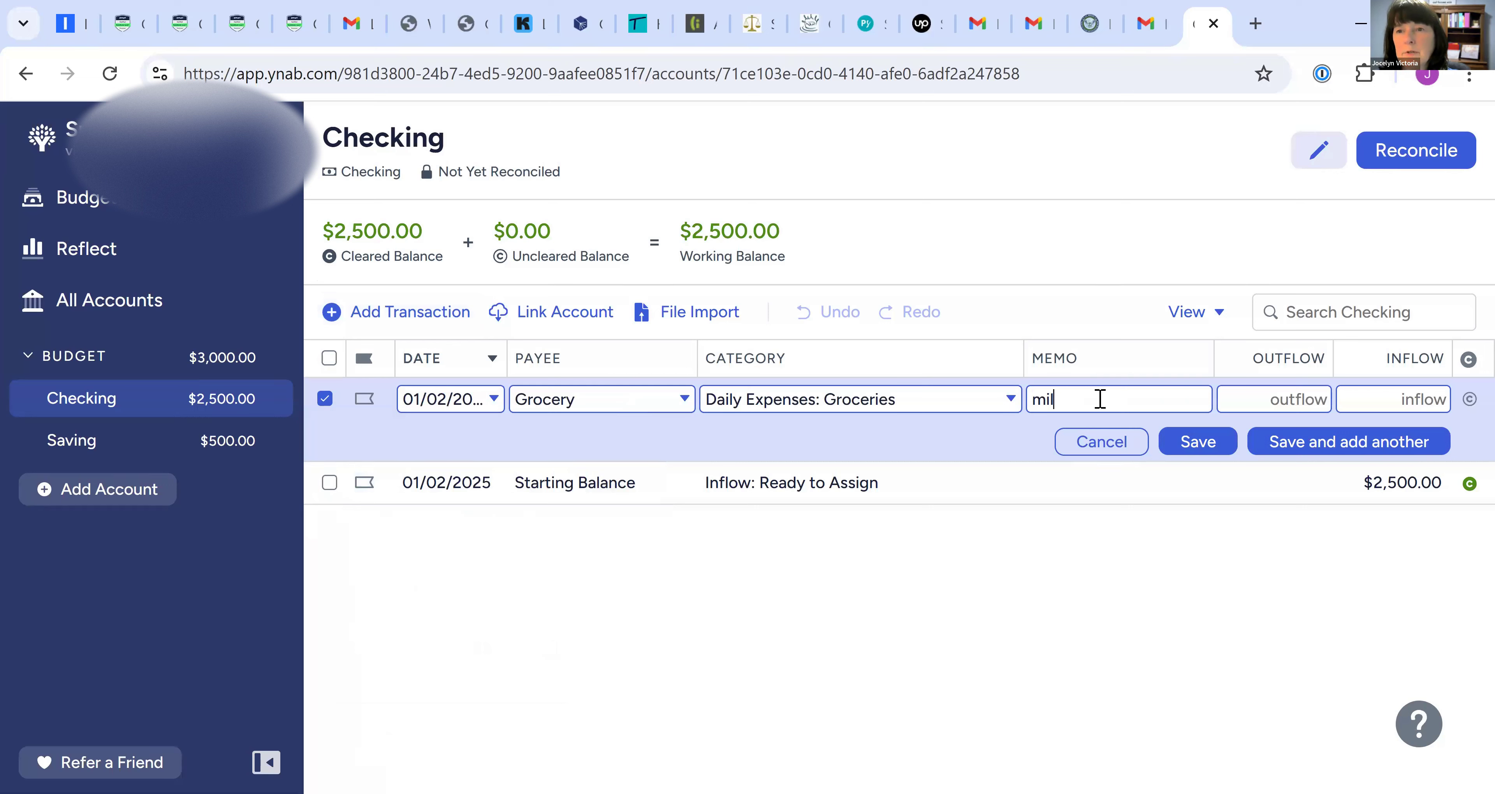
pyautogui.write('k bread ')
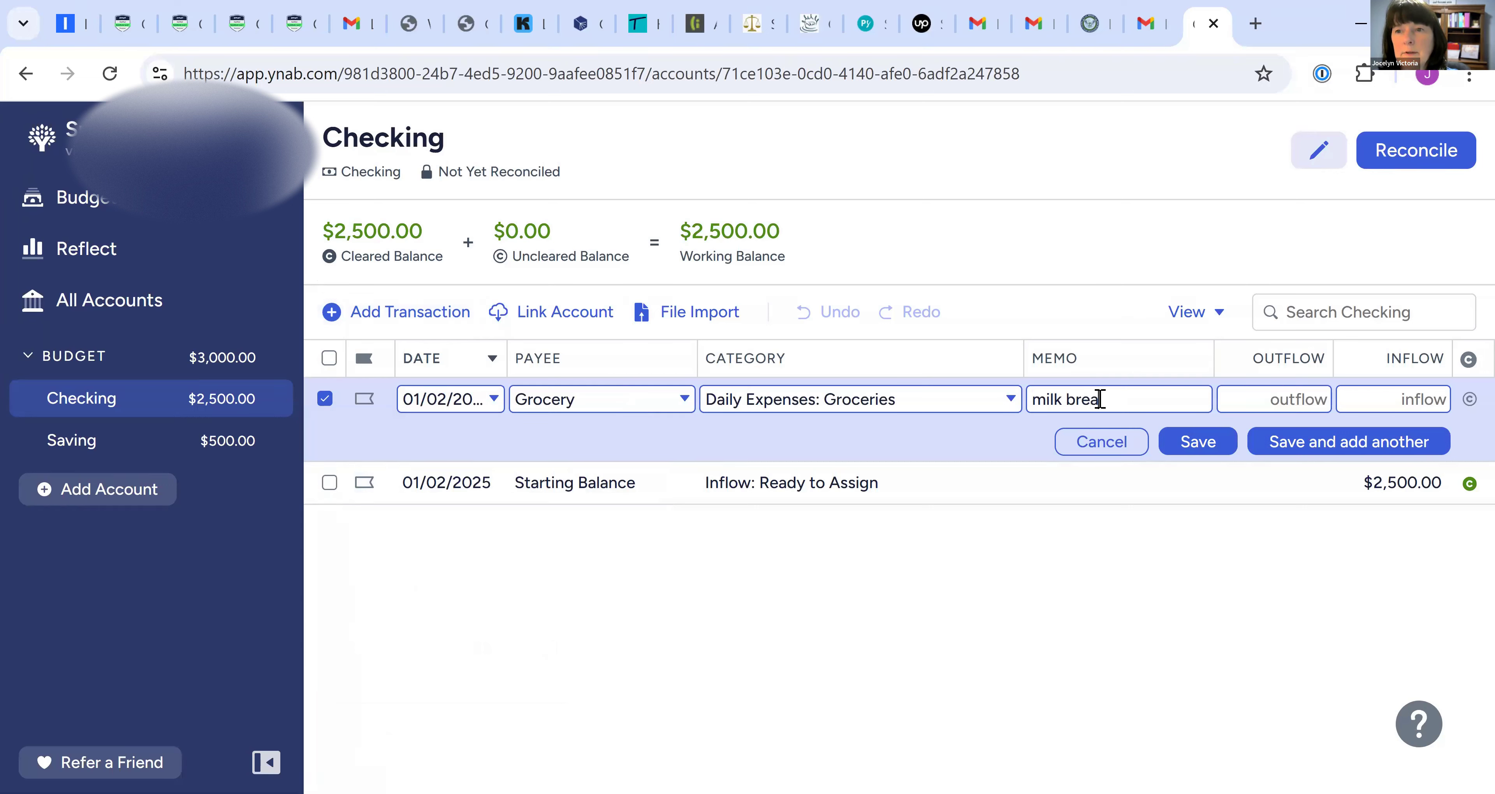
pyautogui.write('eggs')
pyautogui.press('Tab')
pyautogui.write('100')
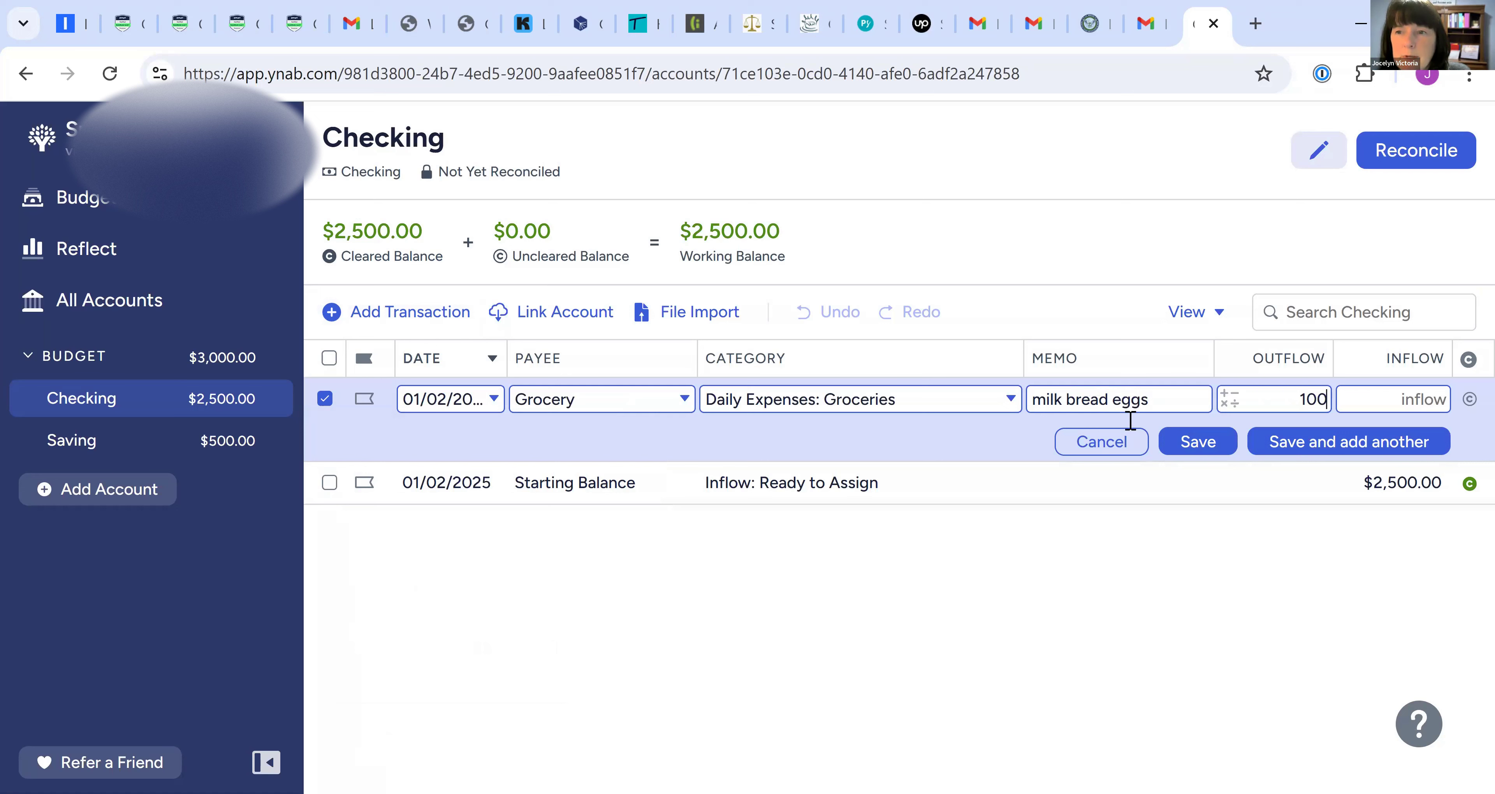
pyautogui.click(1195, 453)
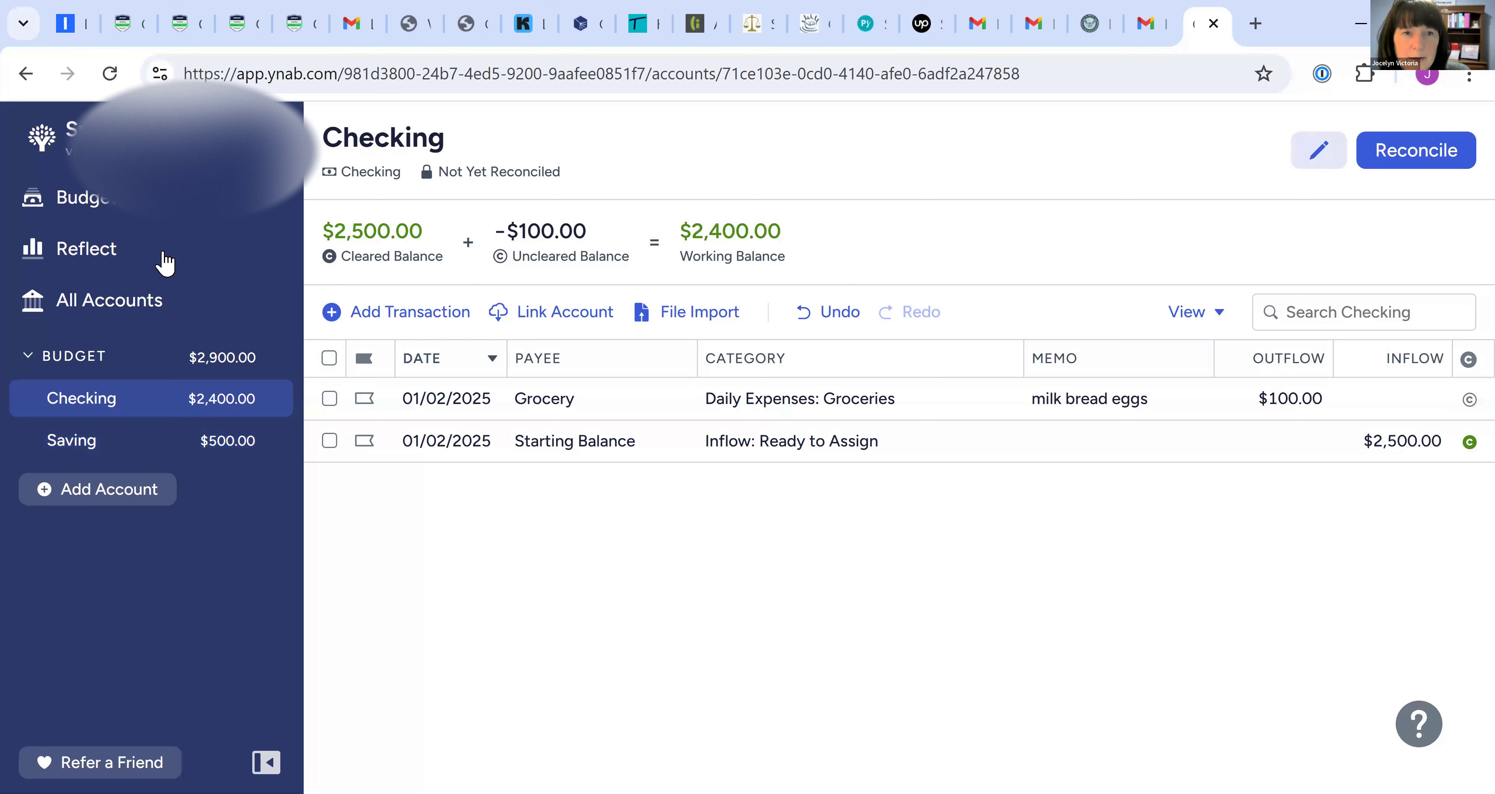
# Step: Return to the January 2025 budget and review the assigned, activity and available amounts, especially for Groceries in Daily Expenses
pyautogui.click(138, 217)
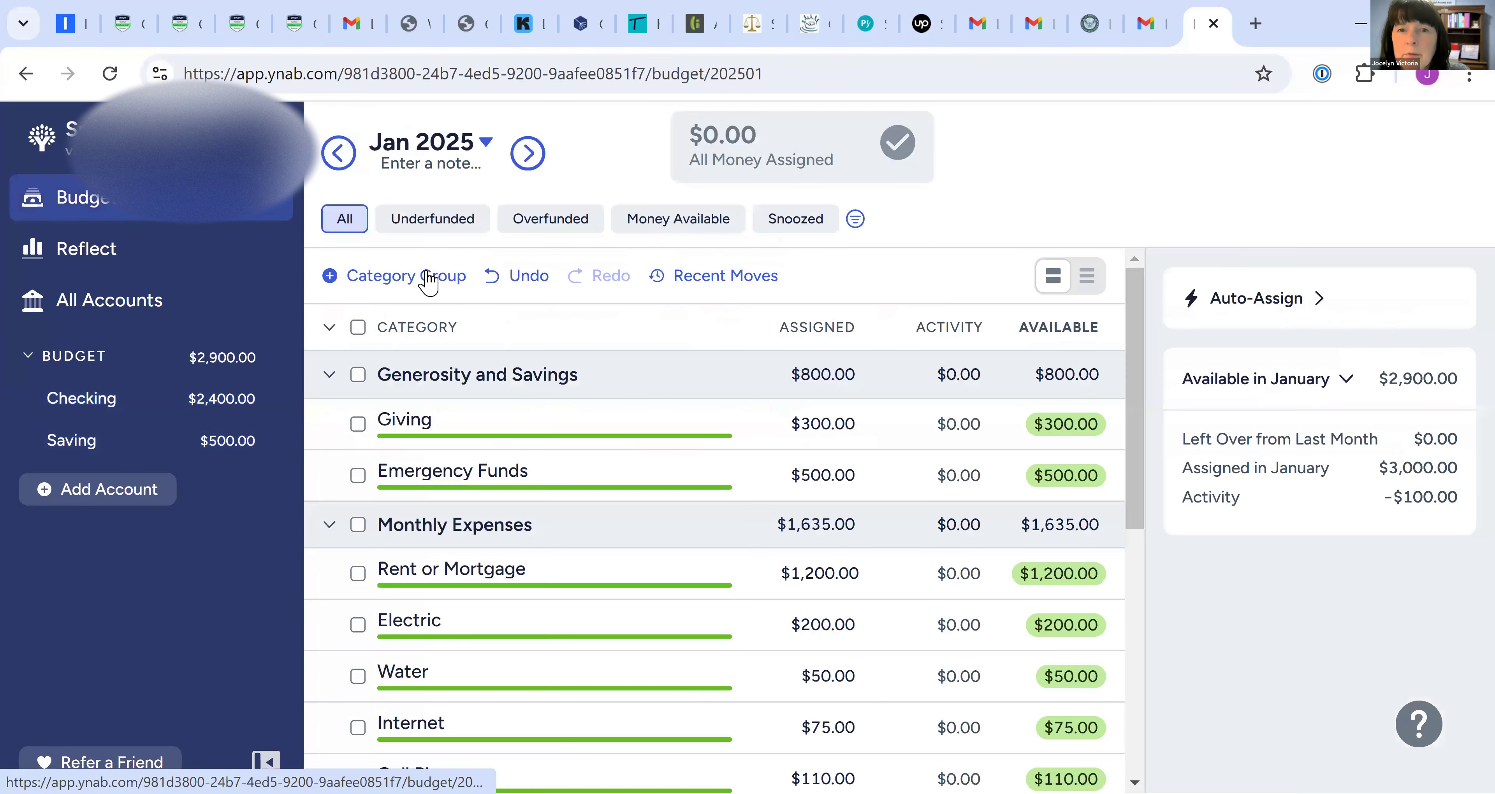
pyautogui.scroll(-6, 856, 560)
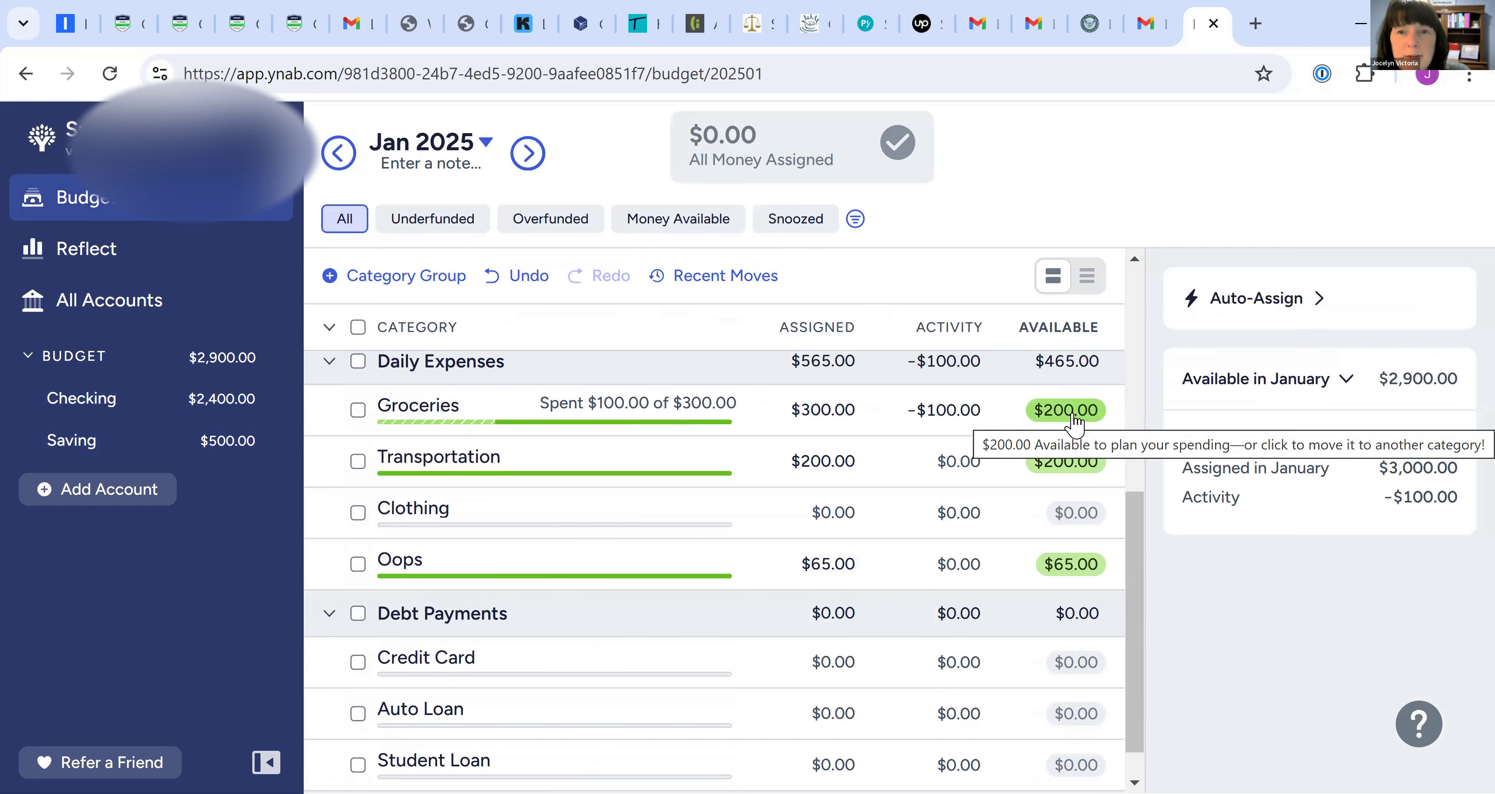
pyautogui.scroll(-1, 644, 491)
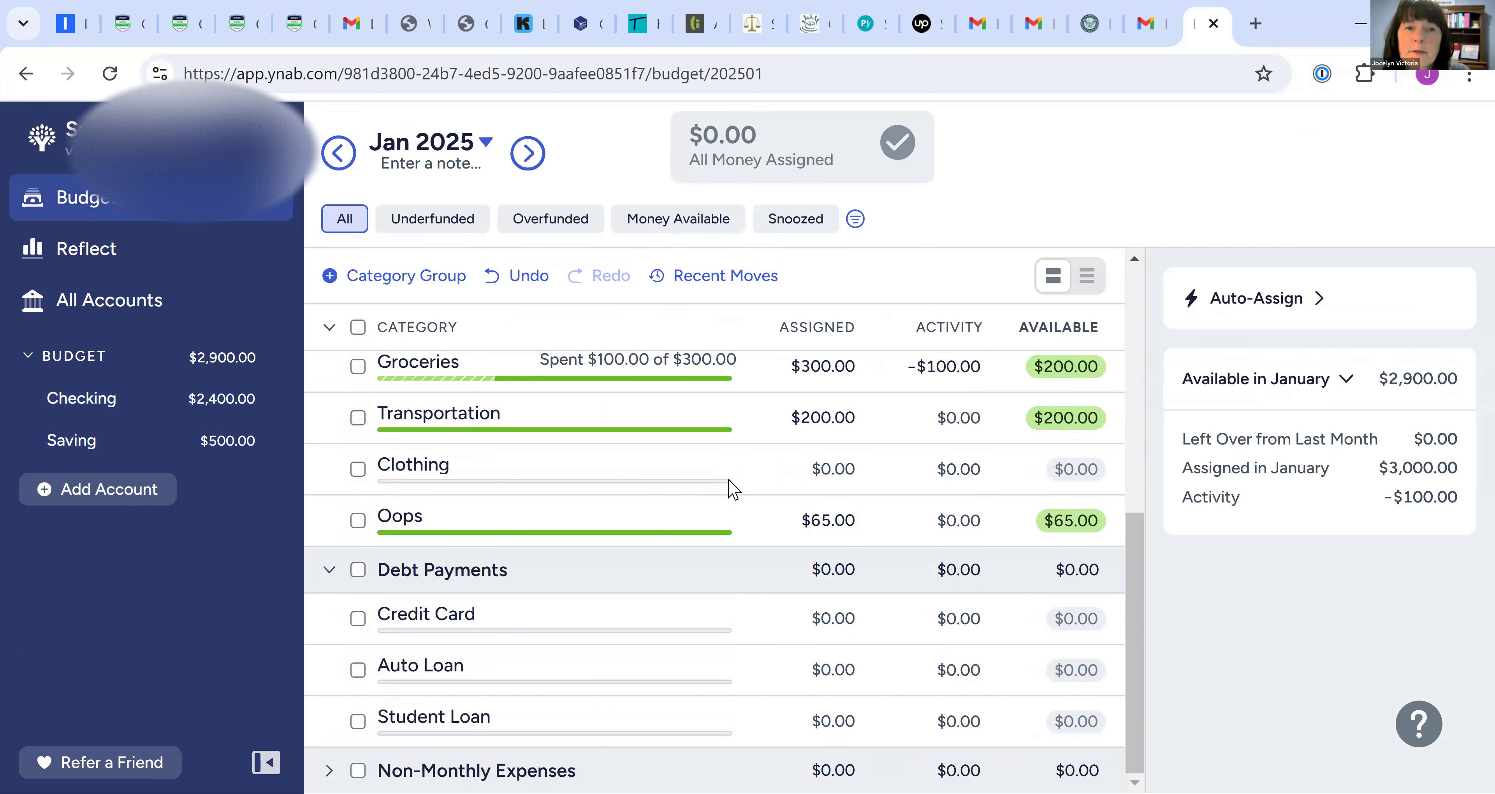
pyautogui.scroll(4, 731, 488)
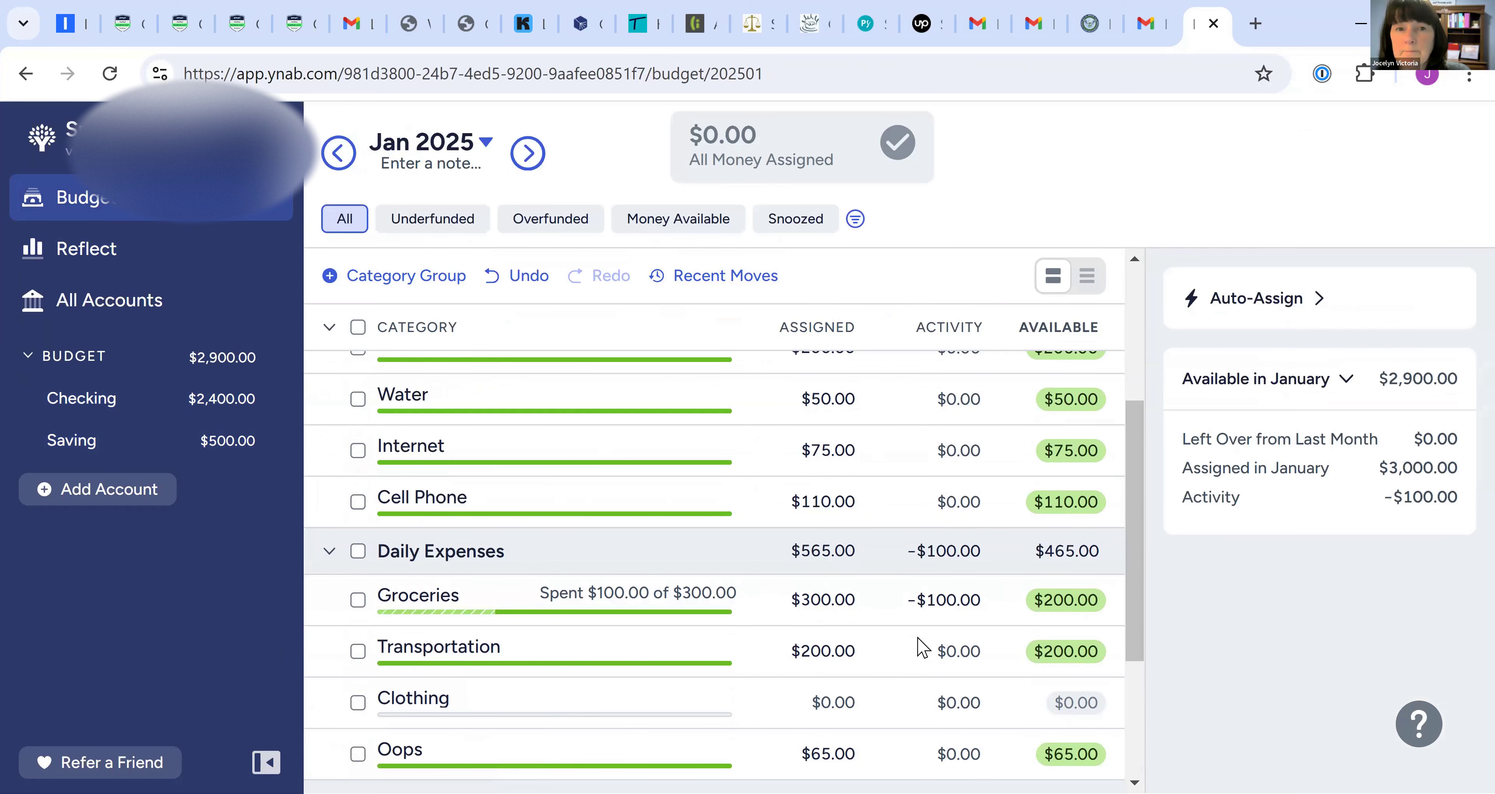
pyautogui.scroll(-4, 923, 647)
pyautogui.scroll(1, 780, 618)
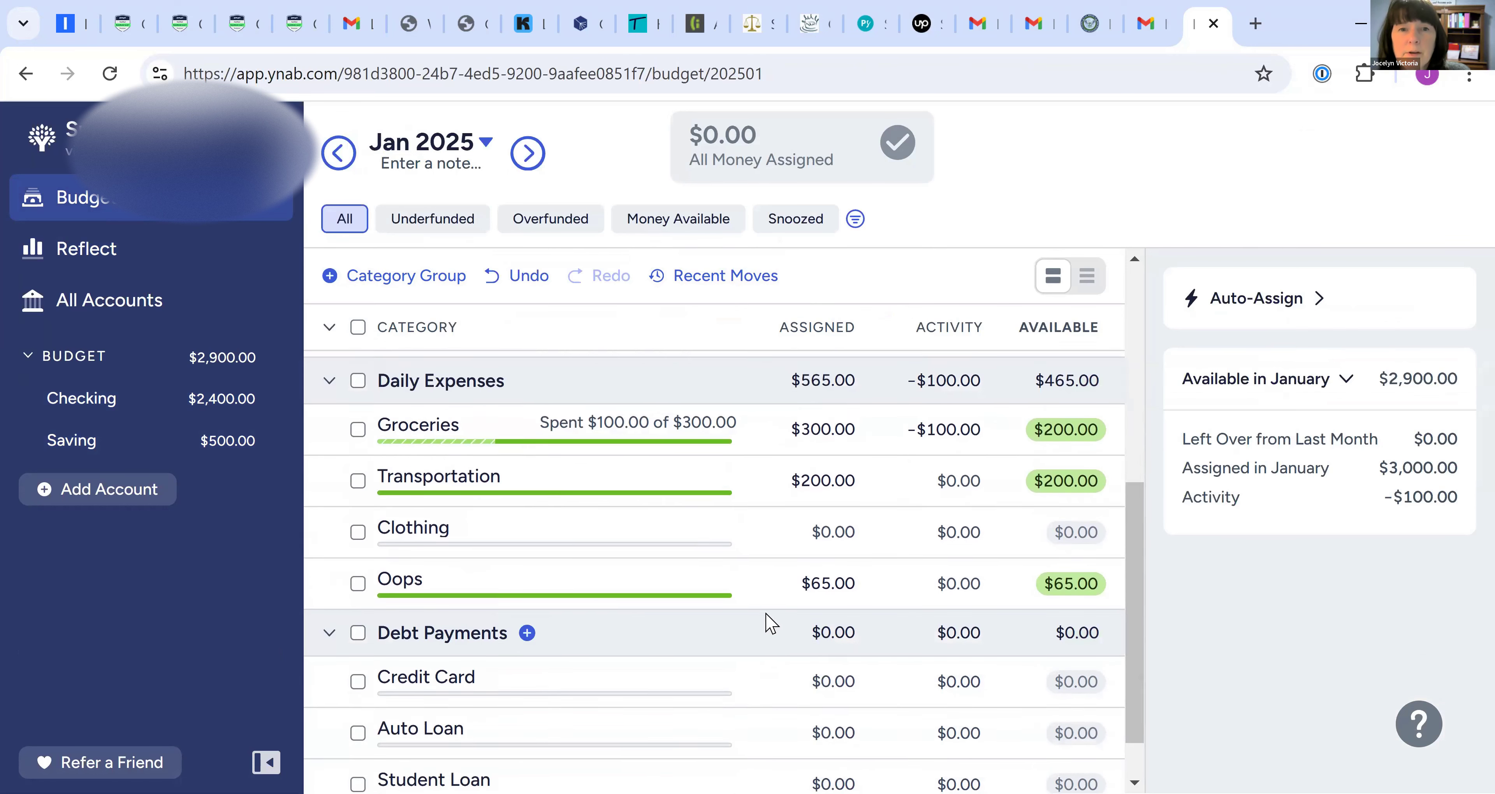
pyautogui.scroll(10, 766, 621)
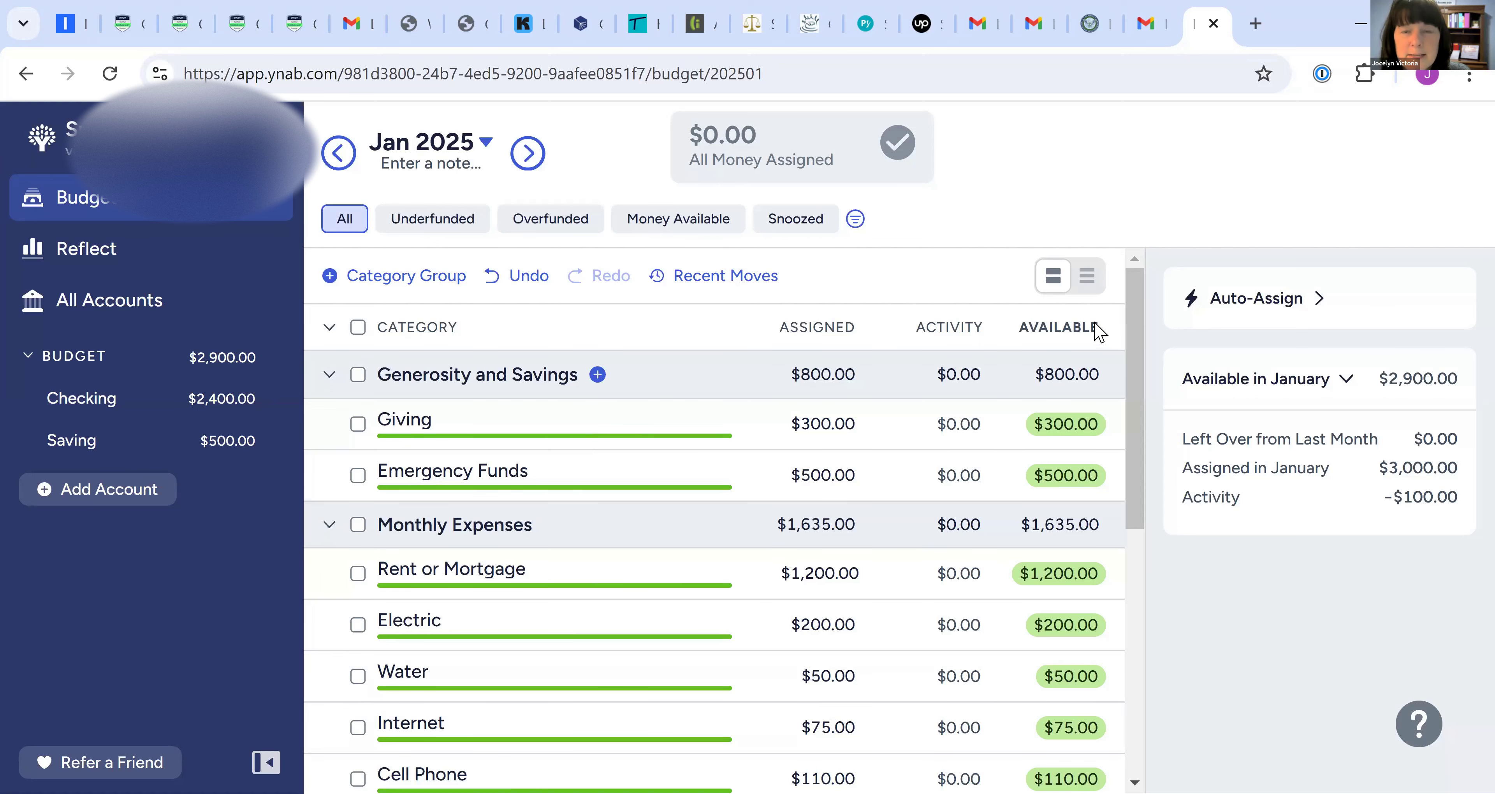
pyautogui.scroll(-6, 1080, 371)
pyautogui.scroll(6, 1074, 409)
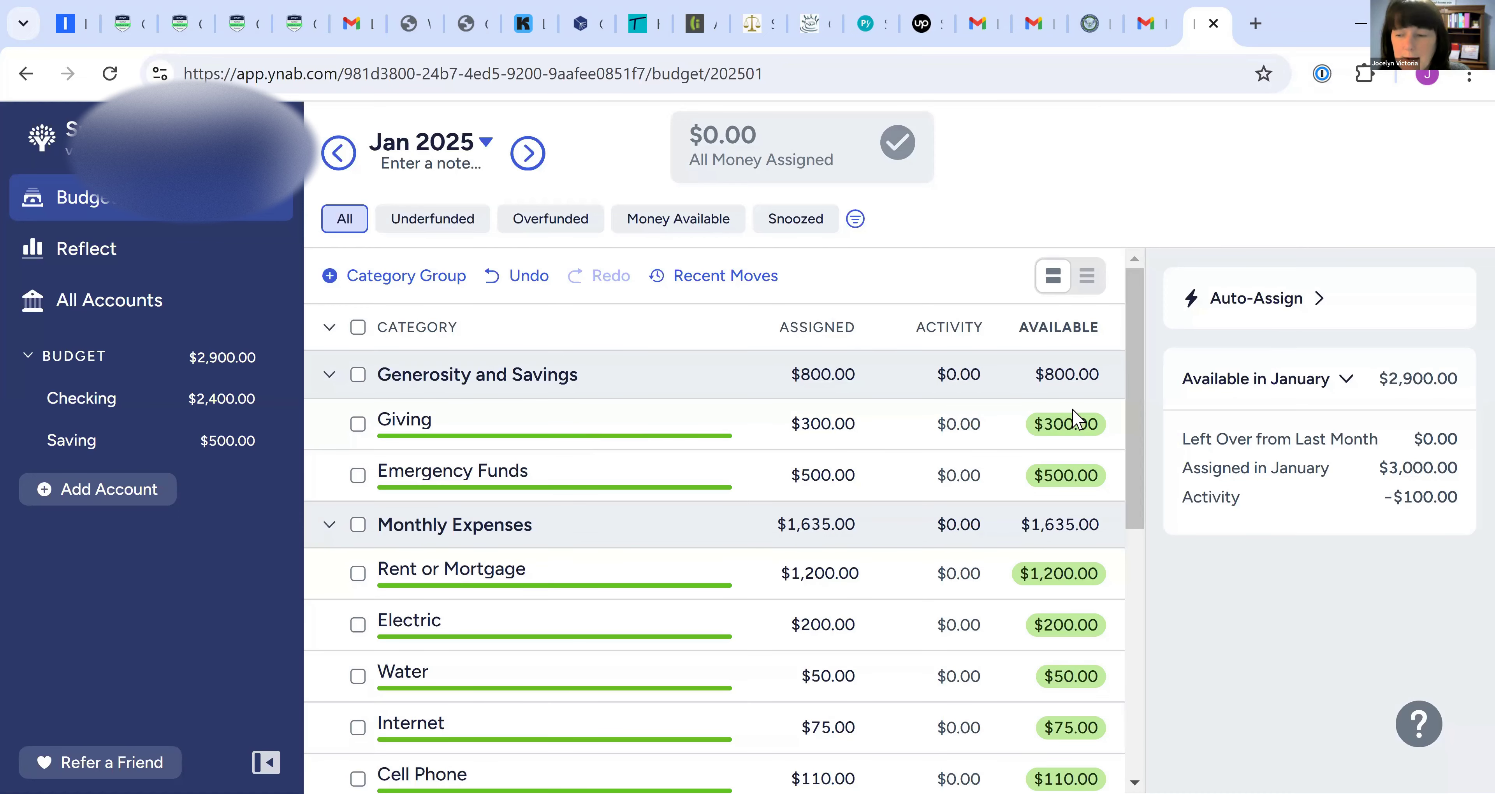